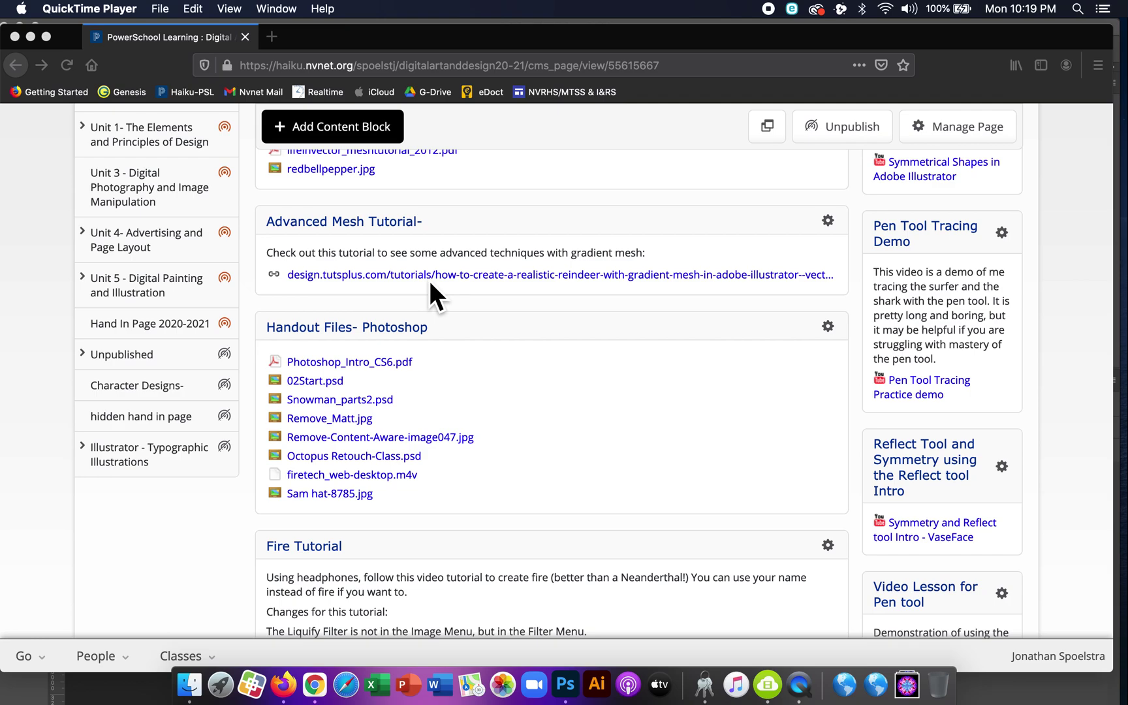
# Find 02Start.psd under Handout Files- Photoshop in PowerSchool Learning and open it in Photoshop 2020
pyautogui.scroll(2, 429, 280)
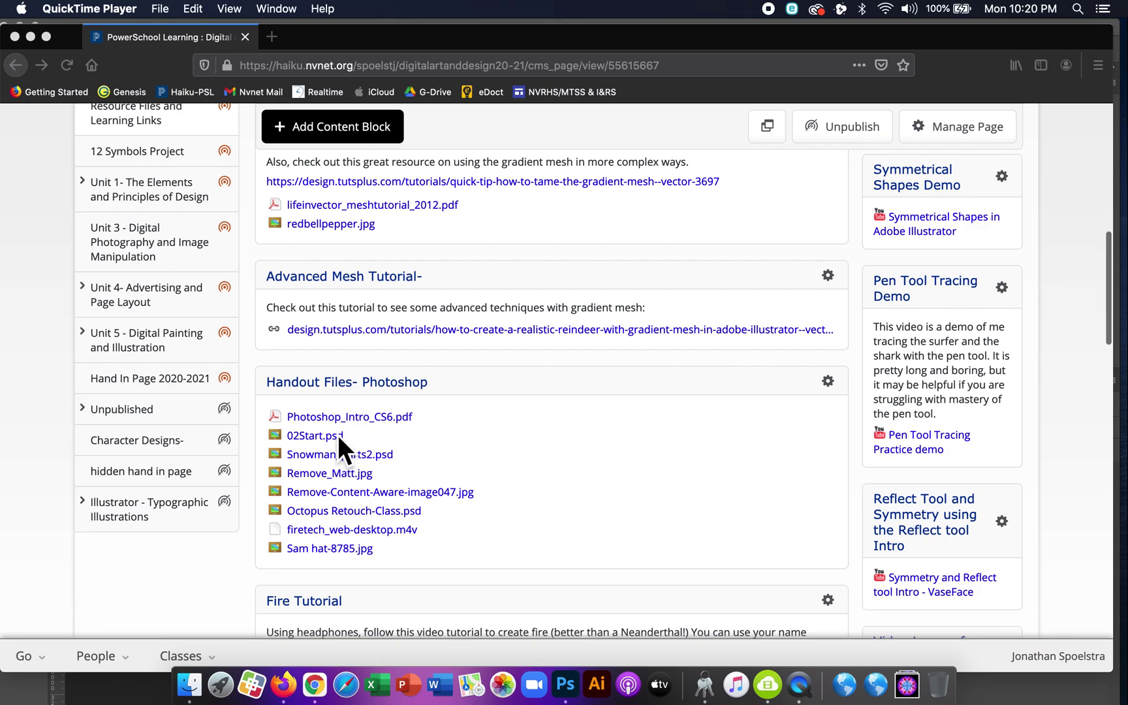
pyautogui.scroll(1, 337, 435)
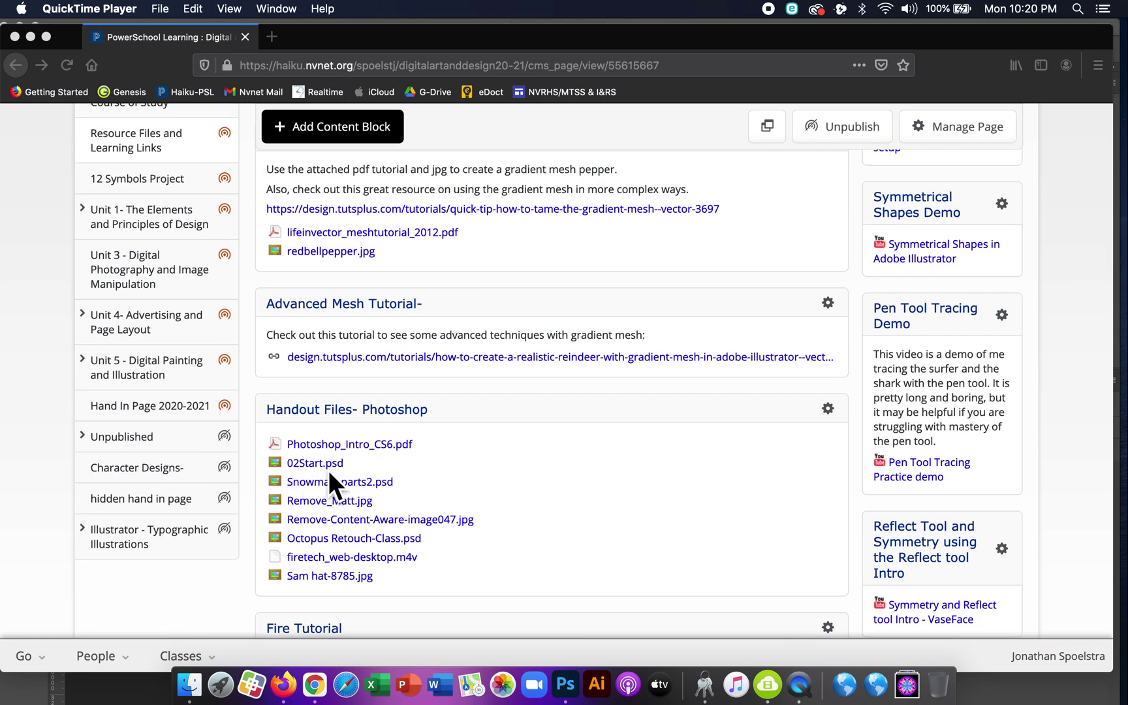
pyautogui.scroll(6, 378, 334)
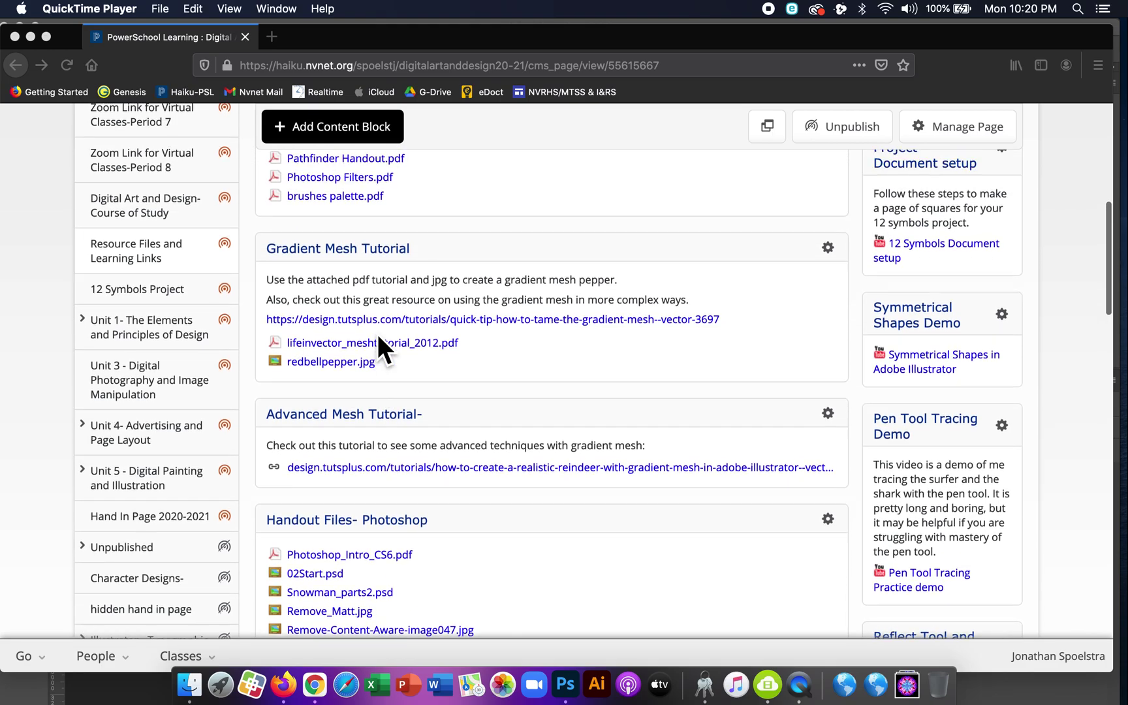
pyautogui.scroll(8, 377, 334)
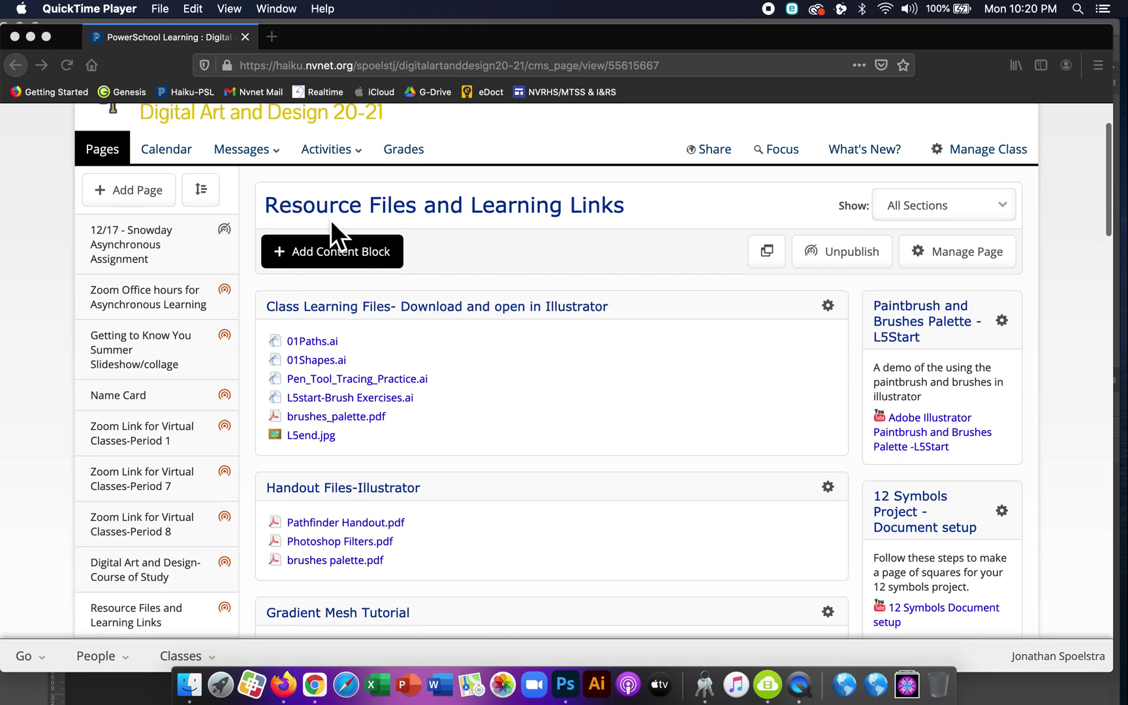
pyautogui.scroll(-15, 374, 411)
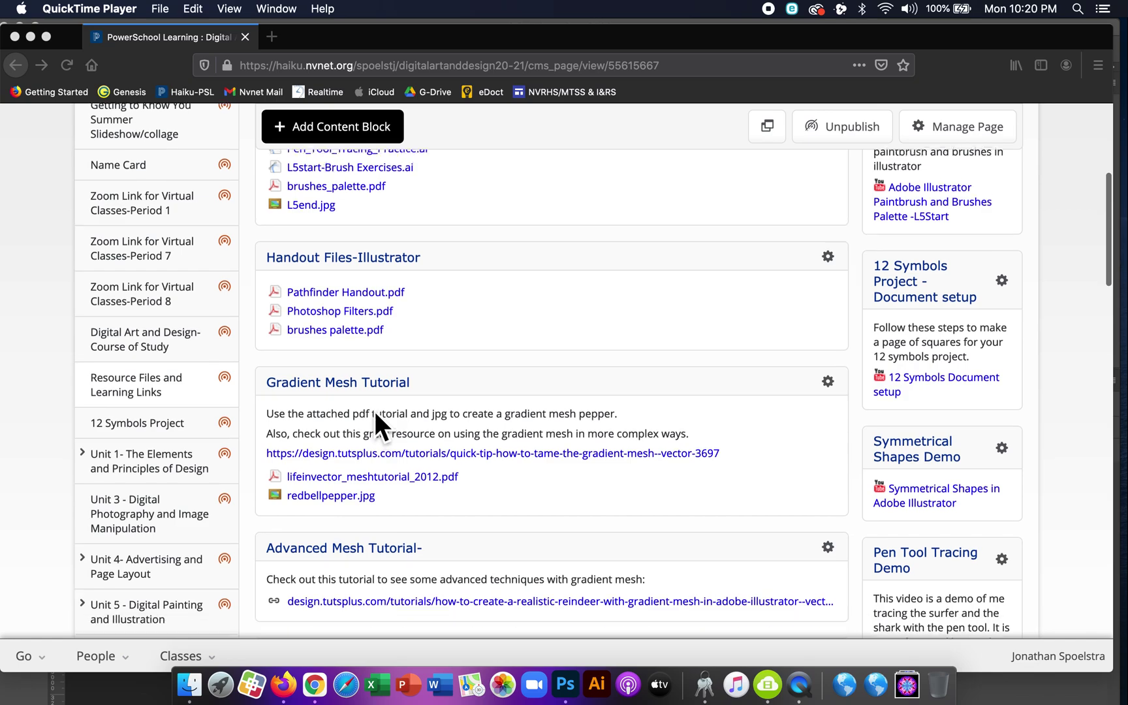
pyautogui.scroll(-1, 373, 408)
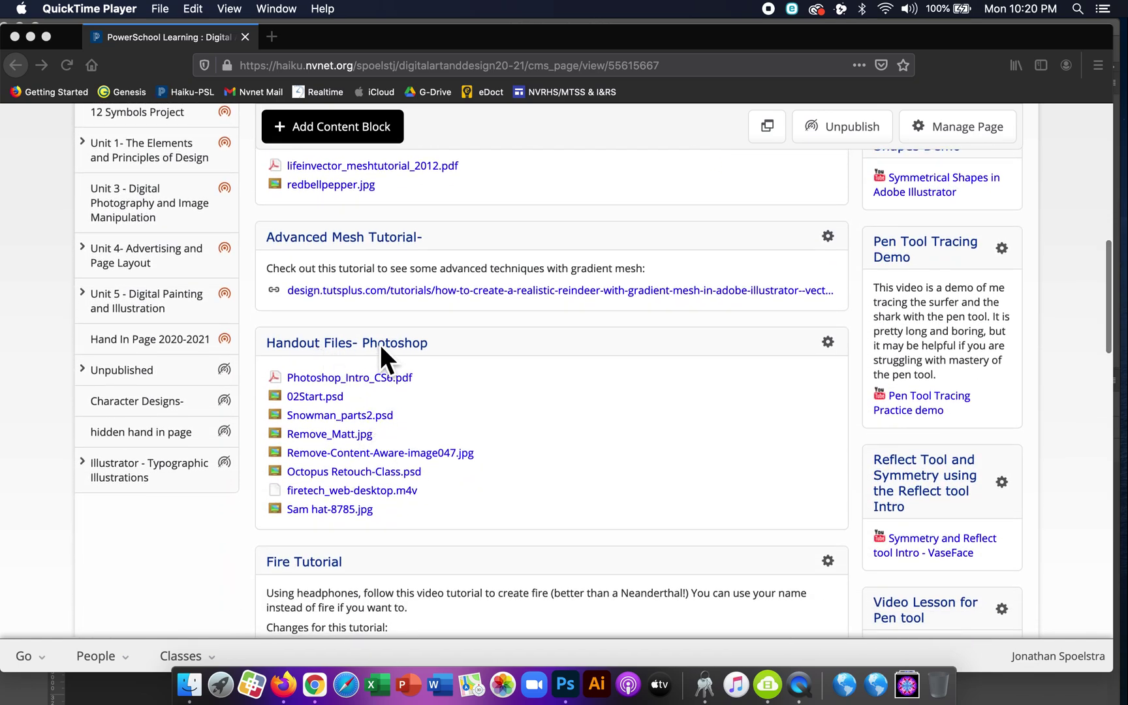
pyautogui.click(335, 409)
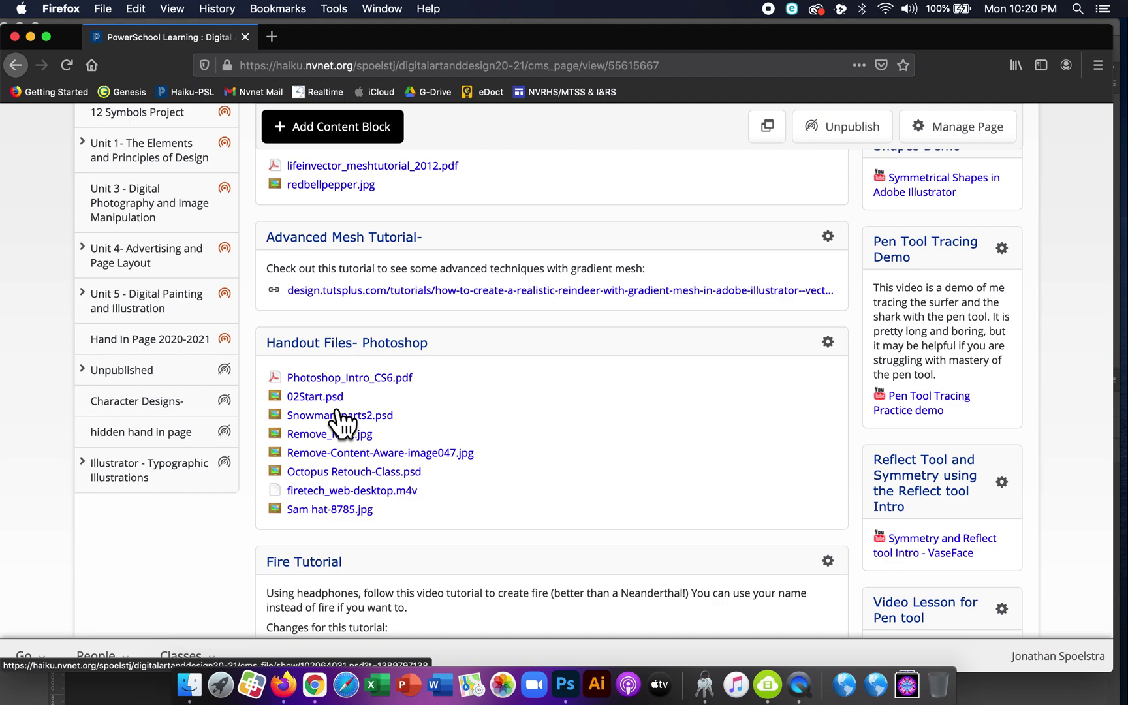
pyautogui.click(323, 398)
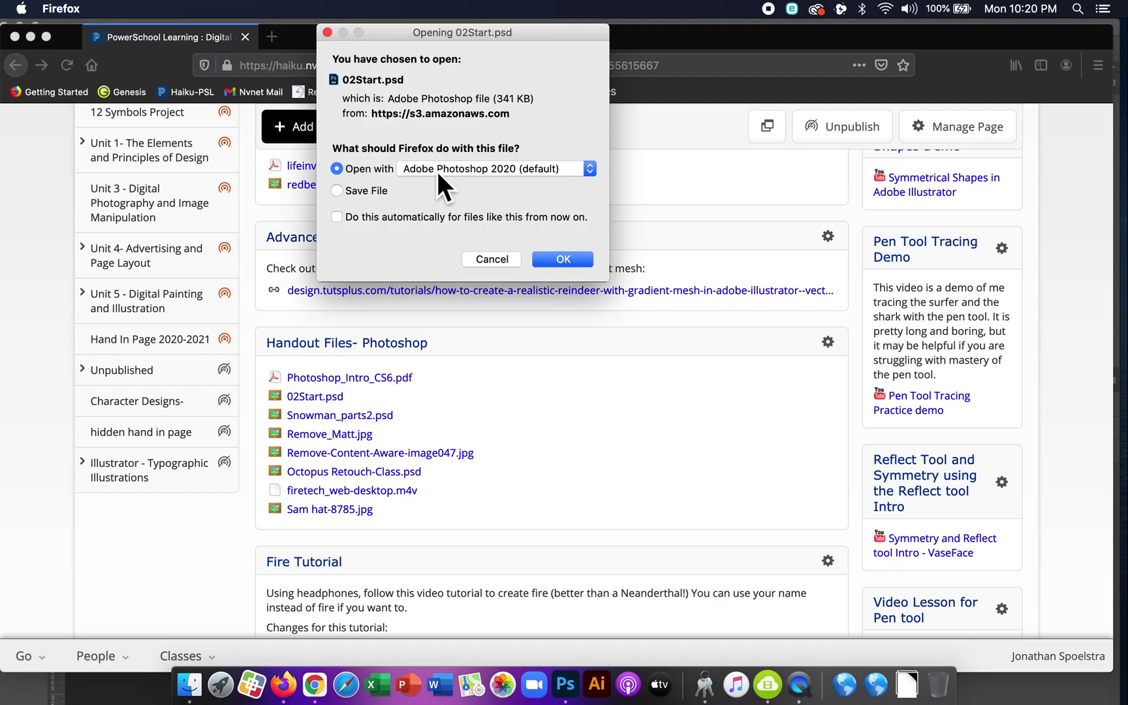
pyautogui.click(543, 262)
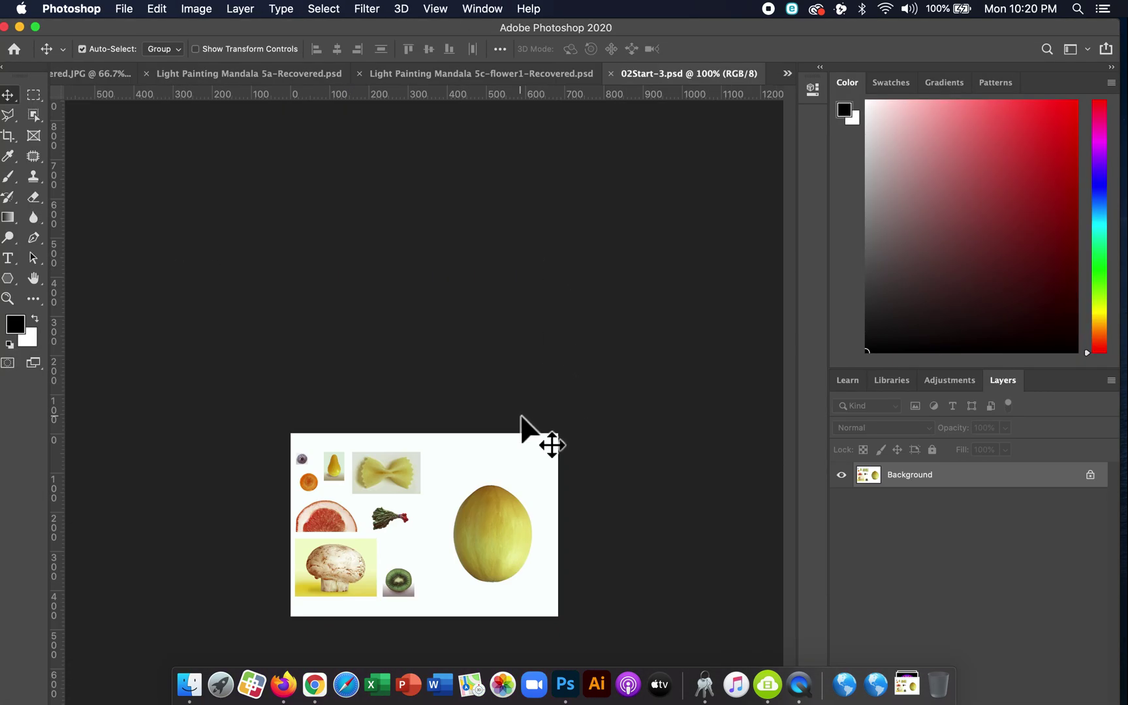
# Zoom the image to about 223% and maximise the Photoshop window
pyautogui.scroll(2, 515, 418)
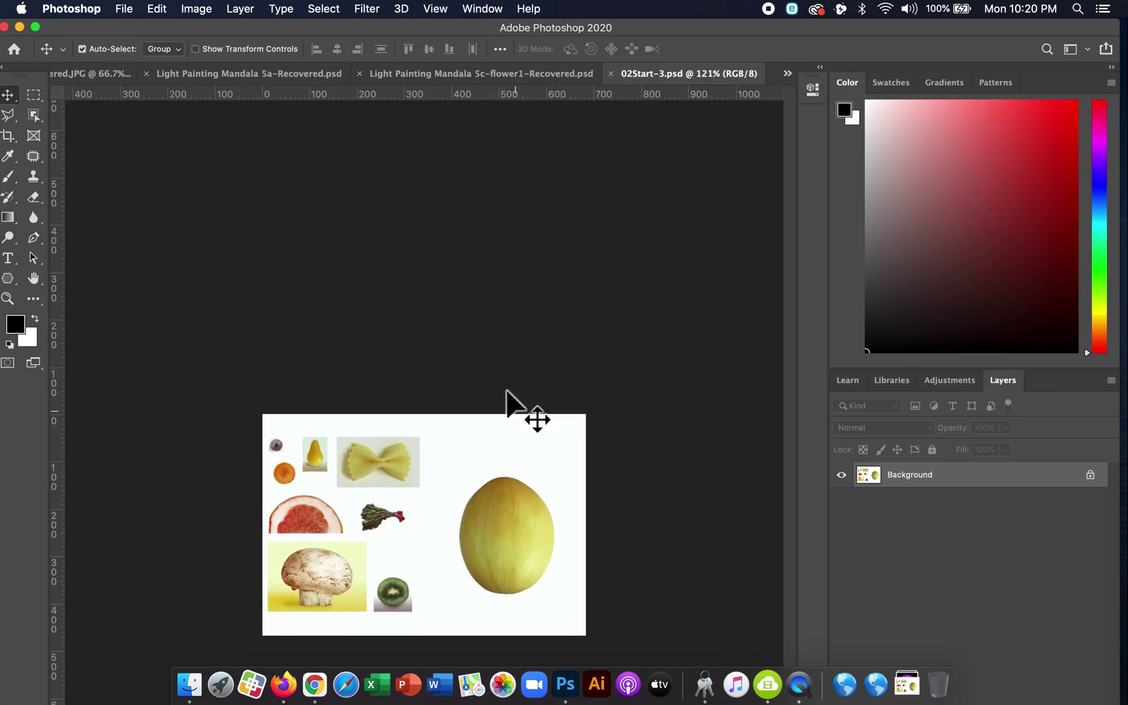
pyautogui.scroll(1, 507, 390)
pyautogui.scroll(3, 481, 307)
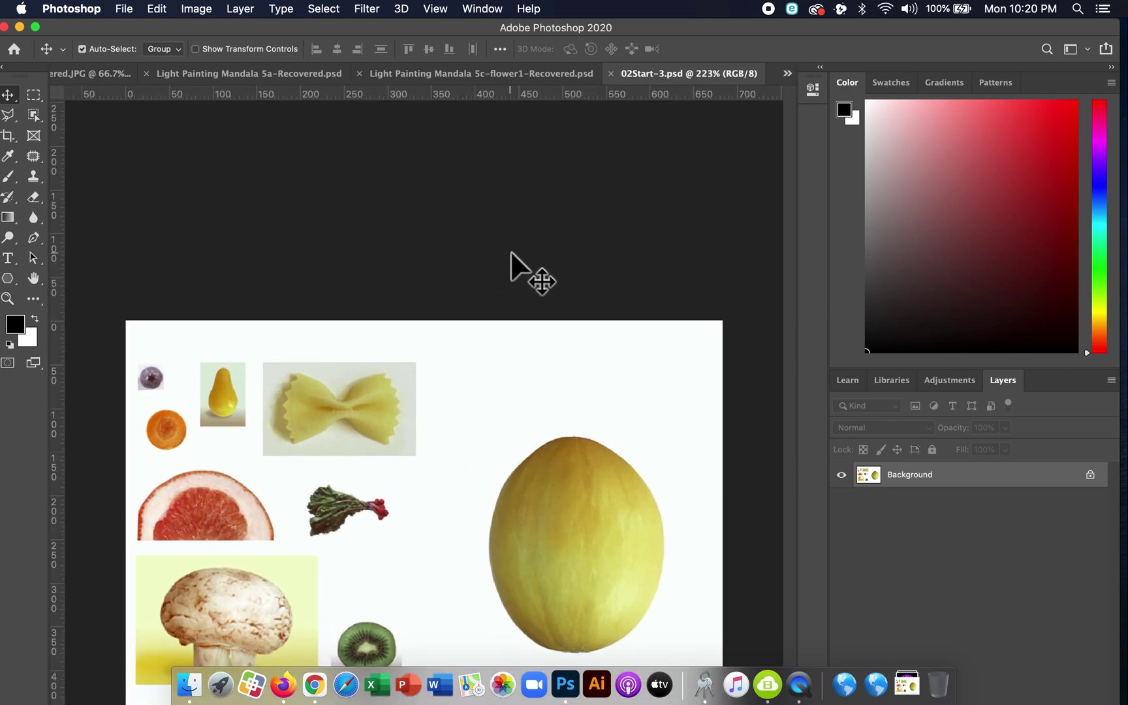
pyautogui.click(41, 30)
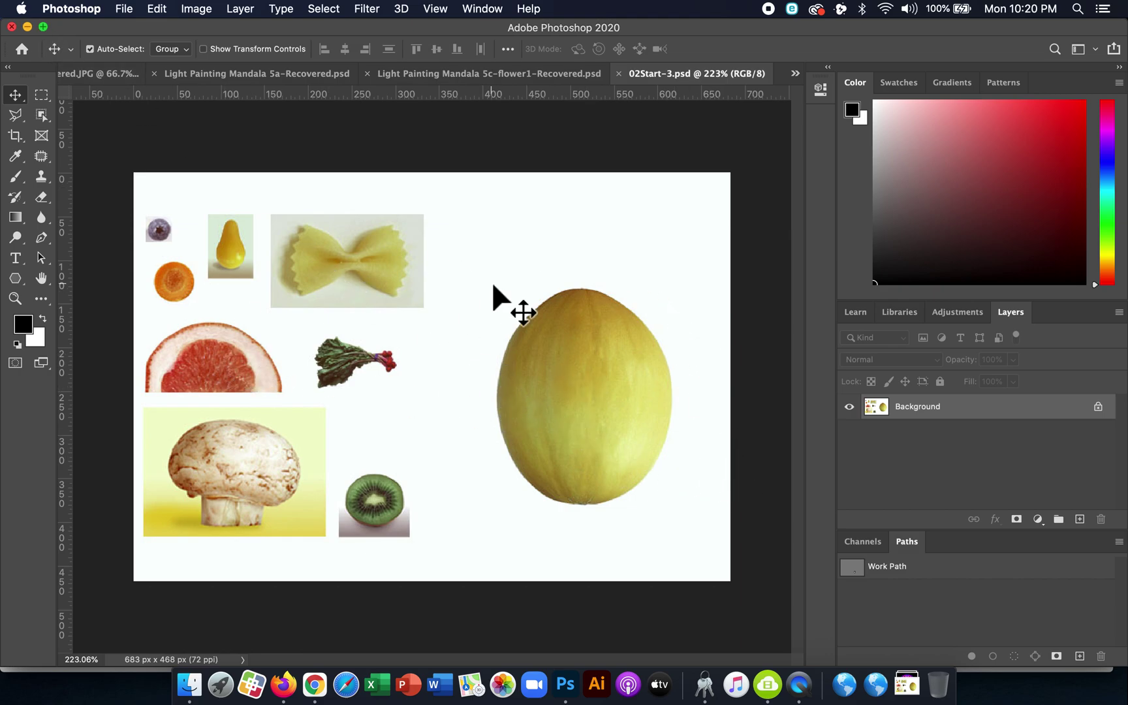
# Look through the File menu without choosing anything, then select the Object Selection tool
pyautogui.click(124, 9)
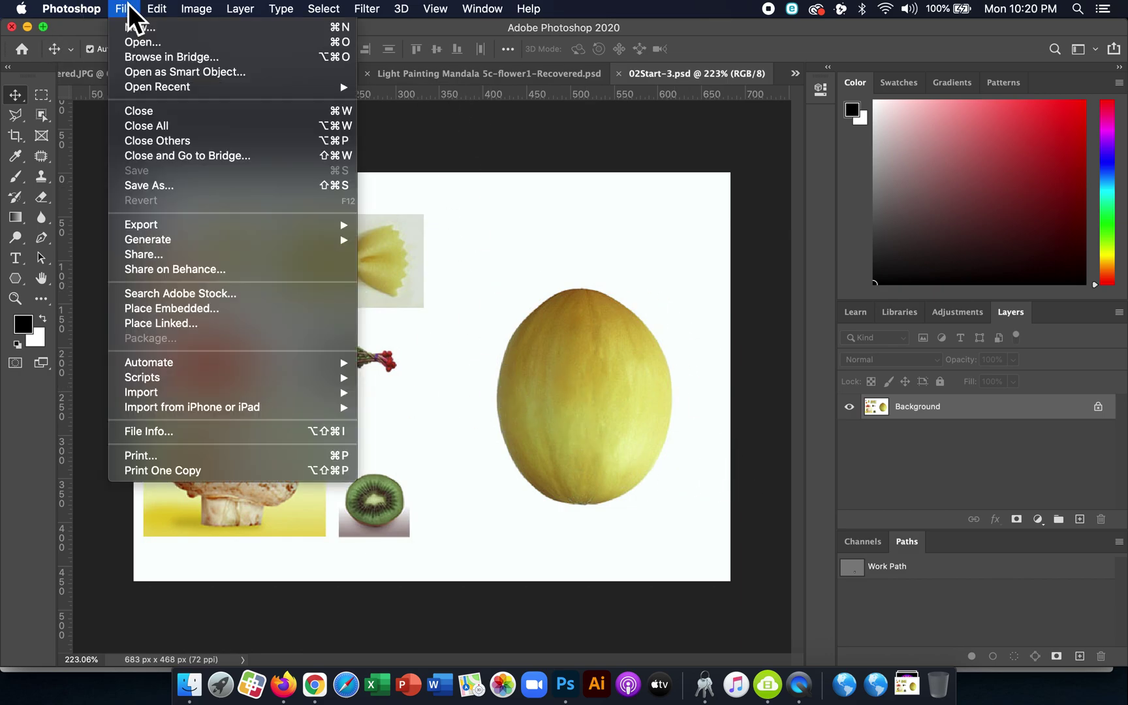
pyautogui.moveTo(143, 91)
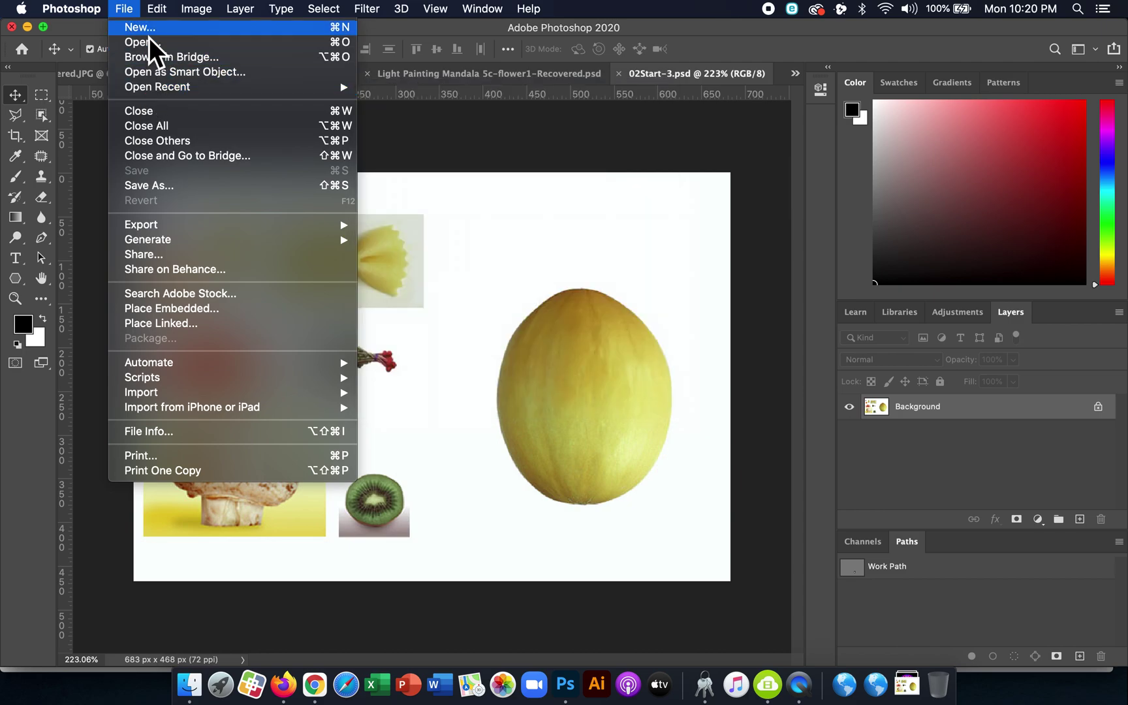
pyautogui.click(127, 8)
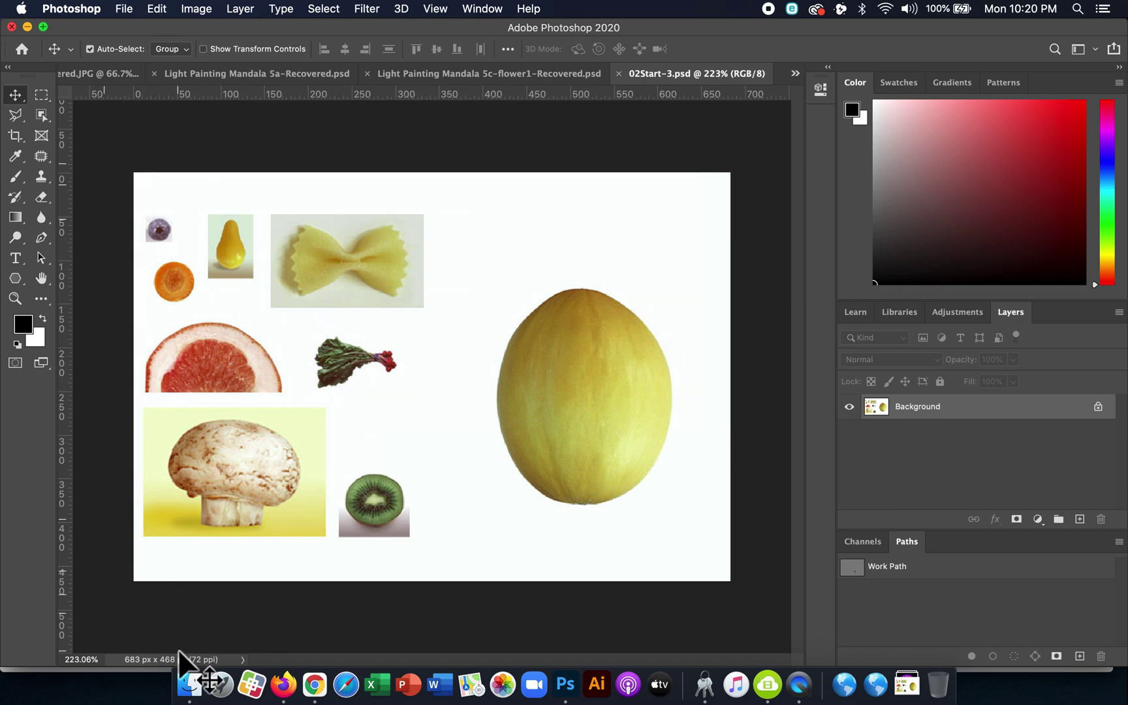
pyautogui.click(43, 100)
# Choose the Rectangular Marquee Tool from the marquee tools flyout
pyautogui.click(43, 119)
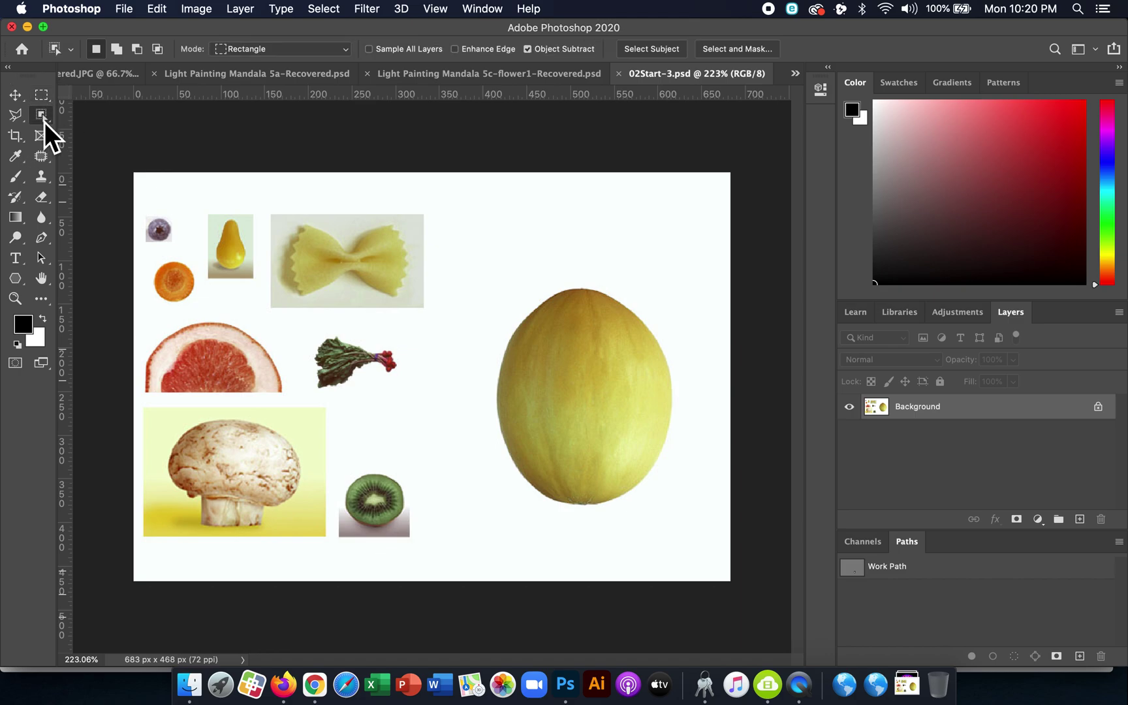
pyautogui.click(14, 116)
pyautogui.click(17, 95)
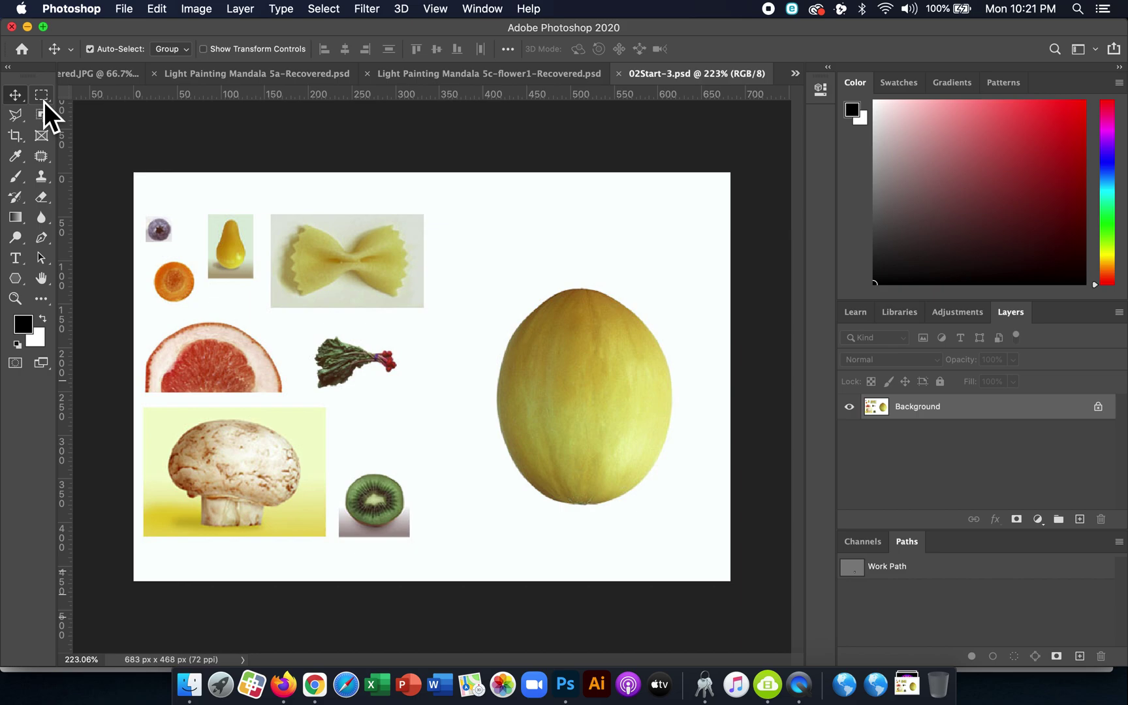
pyautogui.click(44, 101)
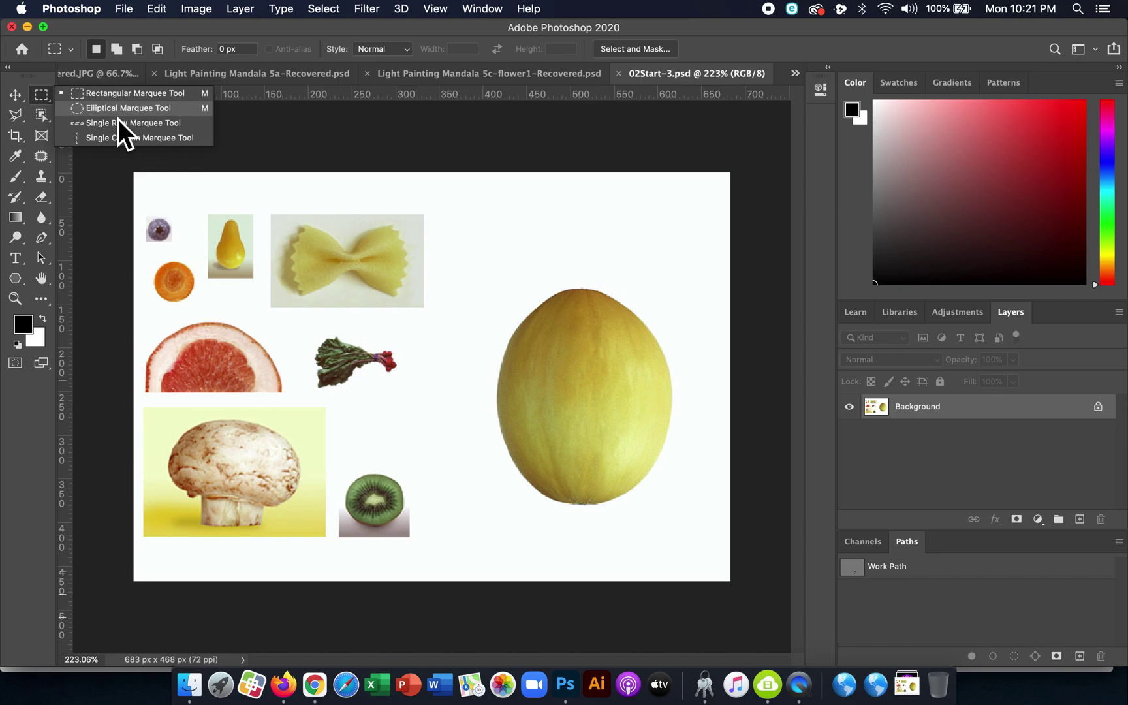
pyautogui.click(122, 97)
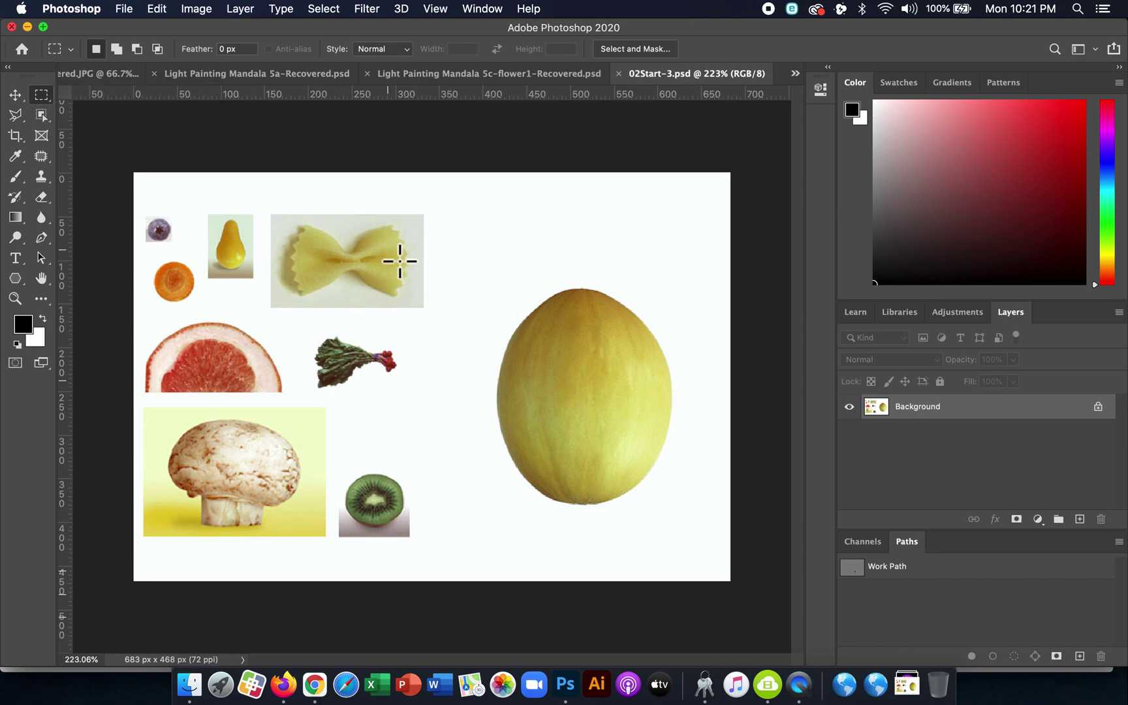
# Draw trial rectangular selections over the farfalle, ending with a square area
pyautogui.moveTo(436, 209); pyautogui.dragTo(587, 288)
pyautogui.moveTo(352, 213); pyautogui.dragTo(448, 335)
pyautogui.moveTo(483, 238); pyautogui.dragTo(615, 291)
pyautogui.moveTo(402, 216); pyautogui.dragTo(485, 294)
pyautogui.click(483, 297)
pyautogui.moveTo(360, 242); pyautogui.dragTo(481, 361)
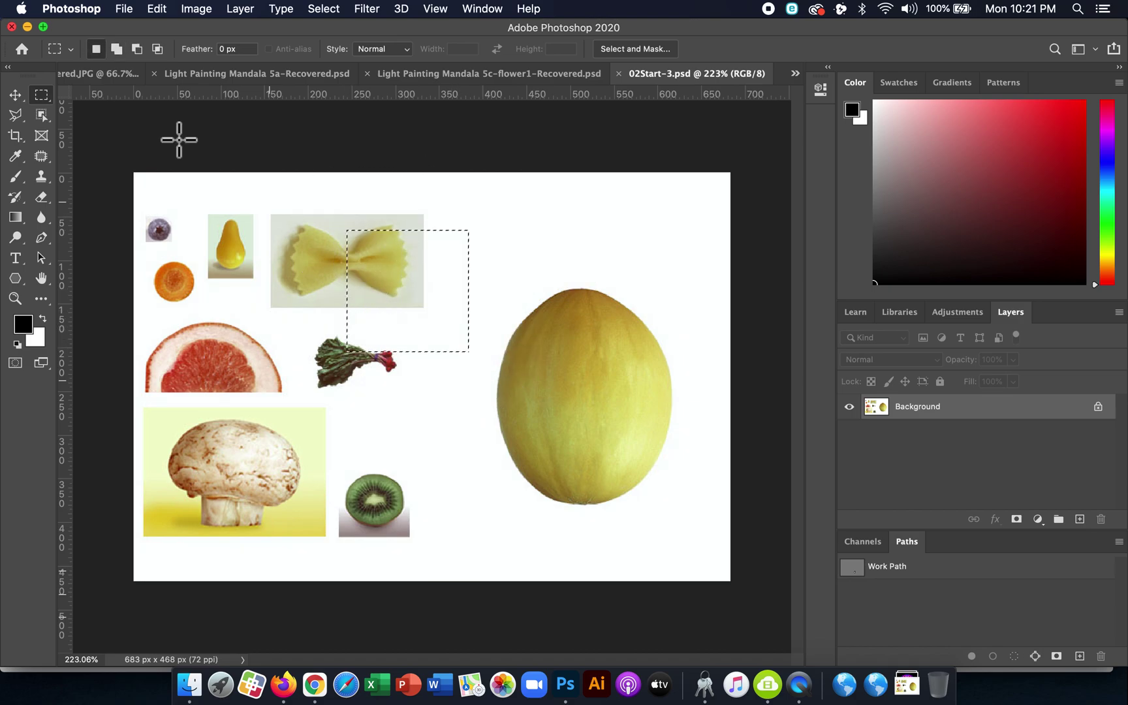
# Switch to the Elliptical Marquee and select a roughly 71 by 71 px circle beside the melon
pyautogui.moveTo(48, 105); pyautogui.dragTo(79, 114)
pyautogui.moveTo(501, 204); pyautogui.dragTo(687, 264)
pyautogui.moveTo(461, 252); pyautogui.dragTo(526, 317)
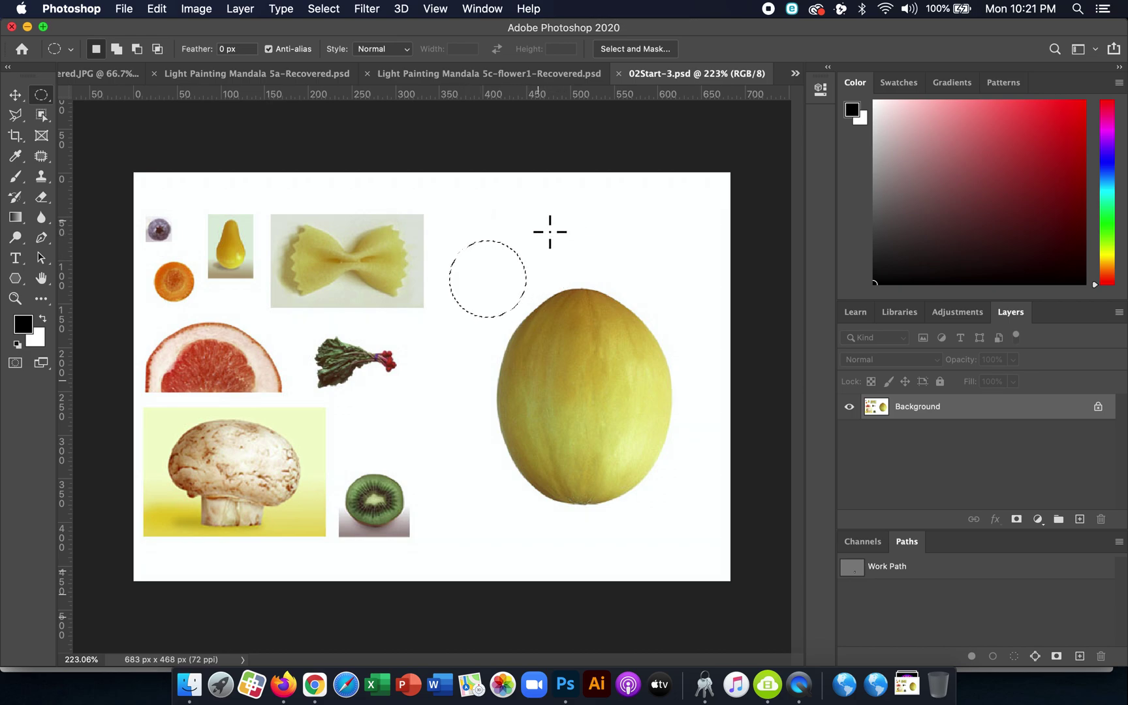
# Shift-drag two small ear circles onto the circle to form a Mickey Mouse head selection
pyautogui.press('shift')
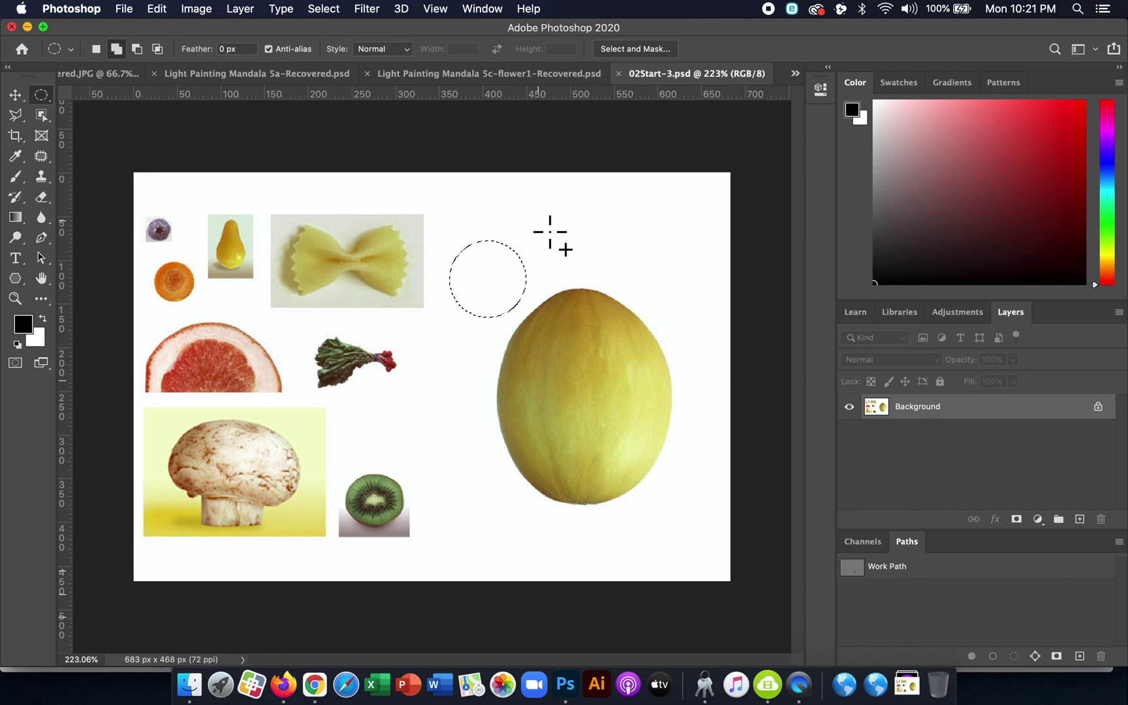
pyautogui.moveTo(549, 232); pyautogui.dragTo(503, 276)
pyautogui.moveTo(442, 236); pyautogui.dragTo(473, 258)
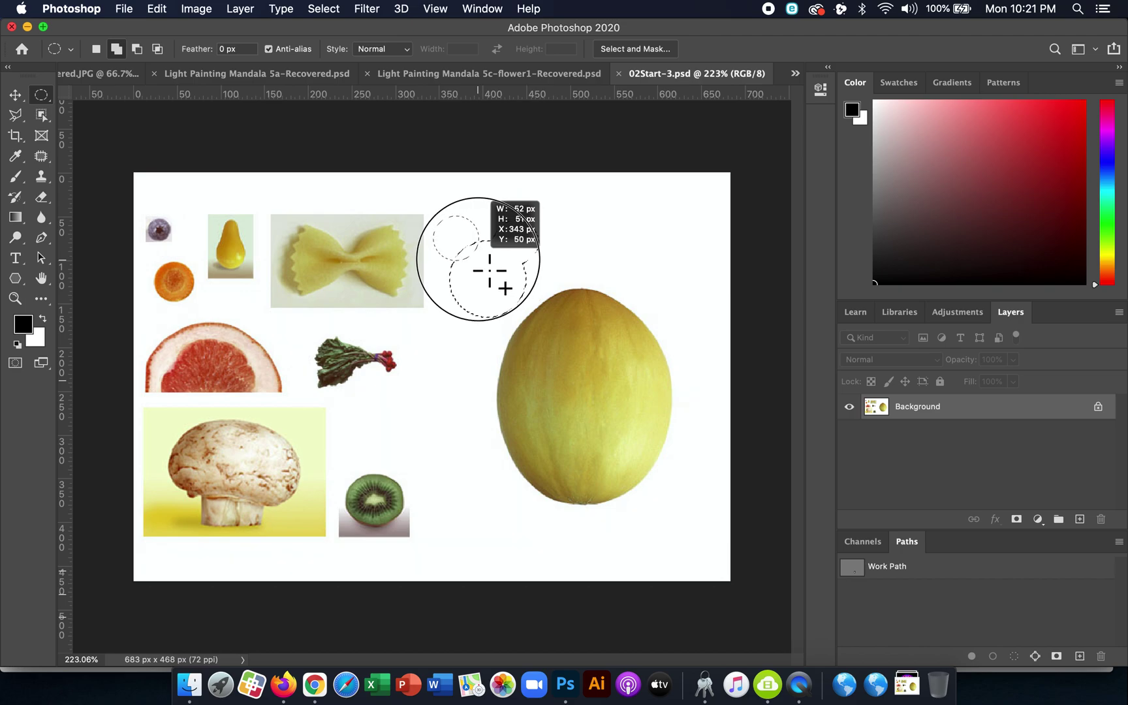
pyautogui.moveTo(505, 287); pyautogui.dragTo(539, 265)
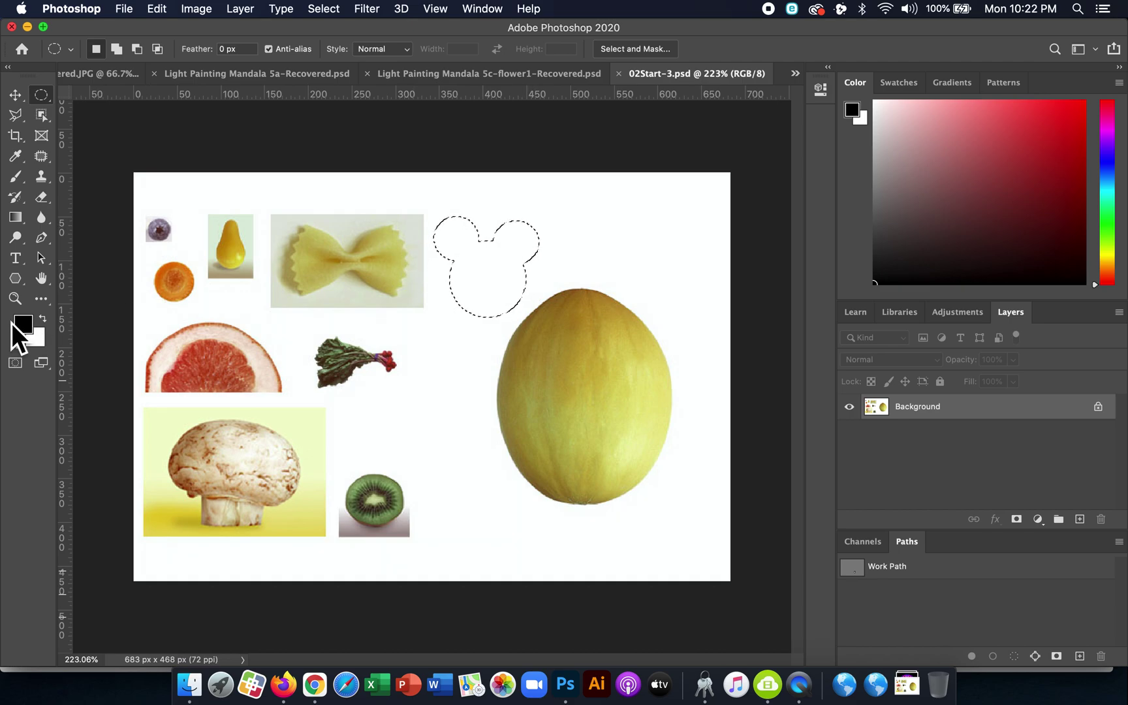
pyautogui.click(162, 11)
# Test-paint the Mickey selection grey with the Brush, then undo the fill and clear the selection
pyautogui.click(161, 11)
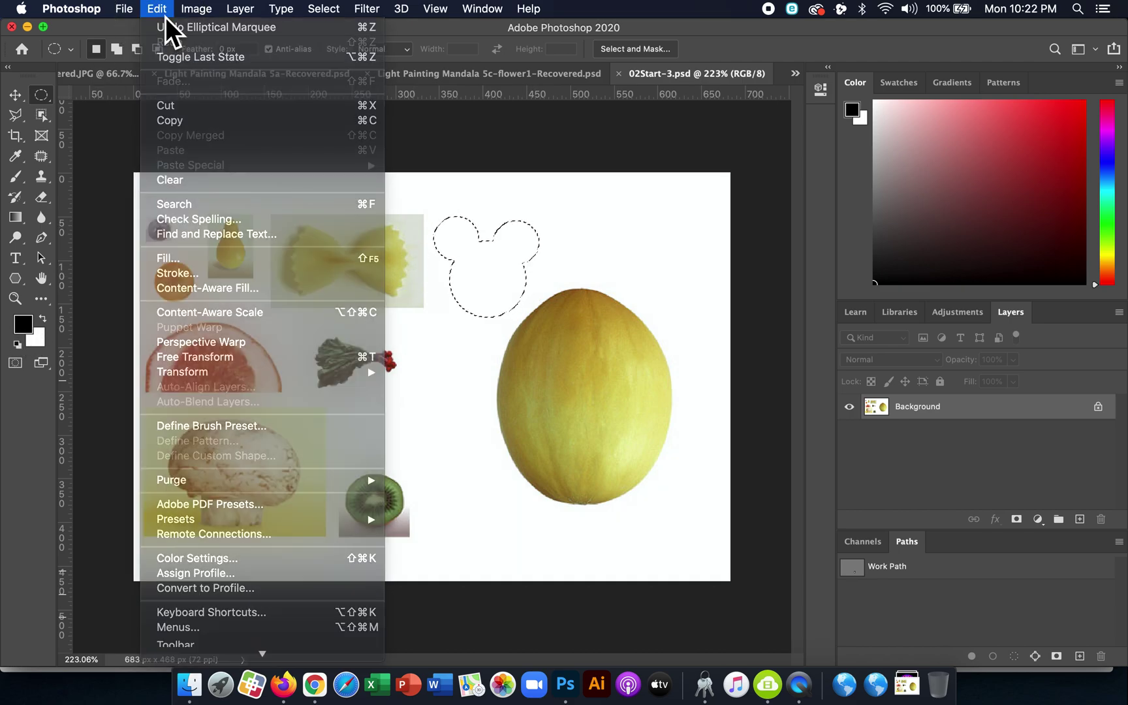
pyautogui.click(17, 178)
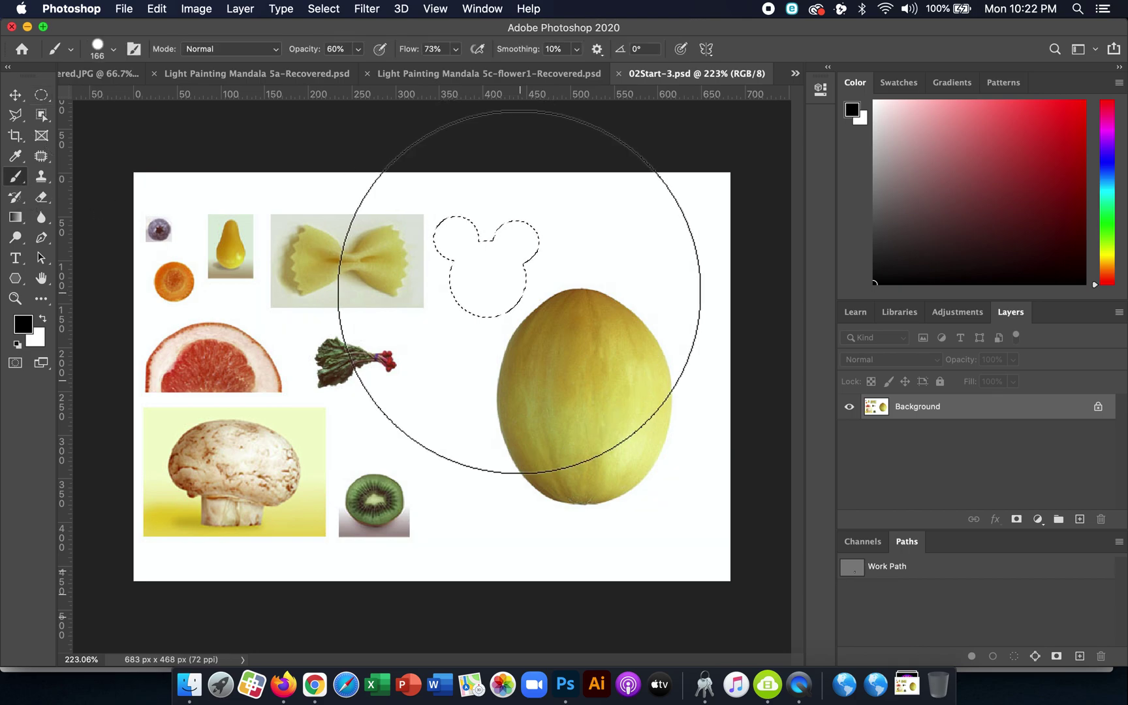
pyautogui.moveTo(519, 291)
pyautogui.mouseDown()
pyautogui.moveTo(403, 403)
pyautogui.moveTo(428, 314)
pyautogui.moveTo(702, 473)
pyautogui.mouseUp()
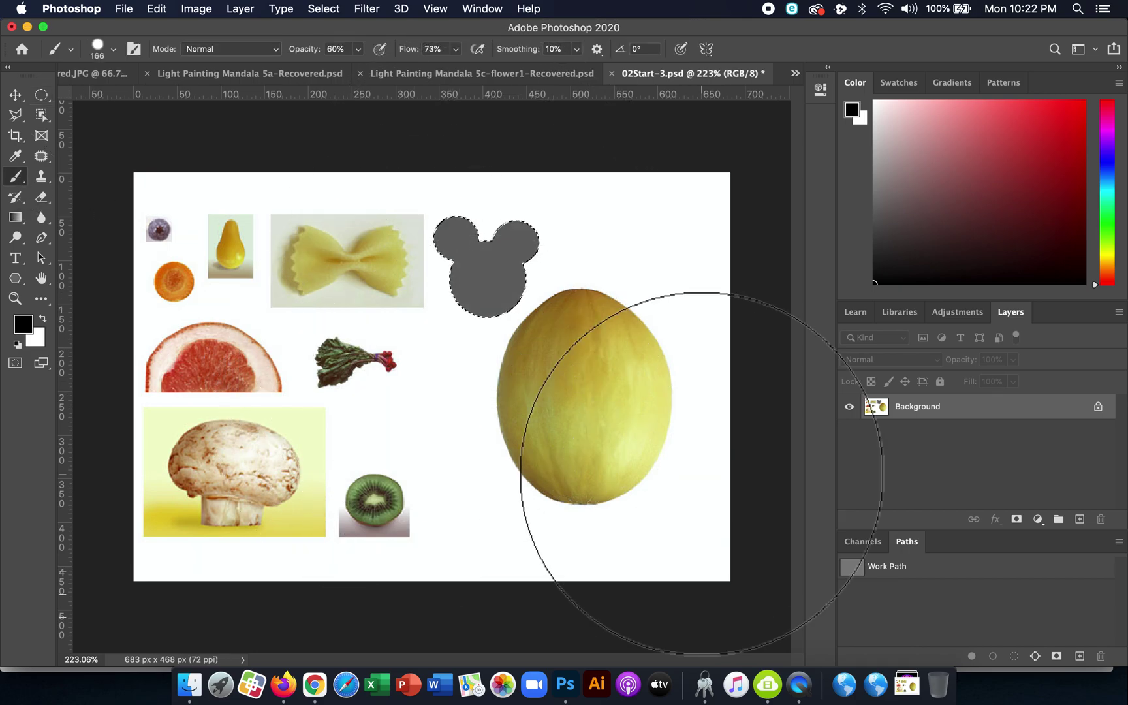
pyautogui.press('super+z')
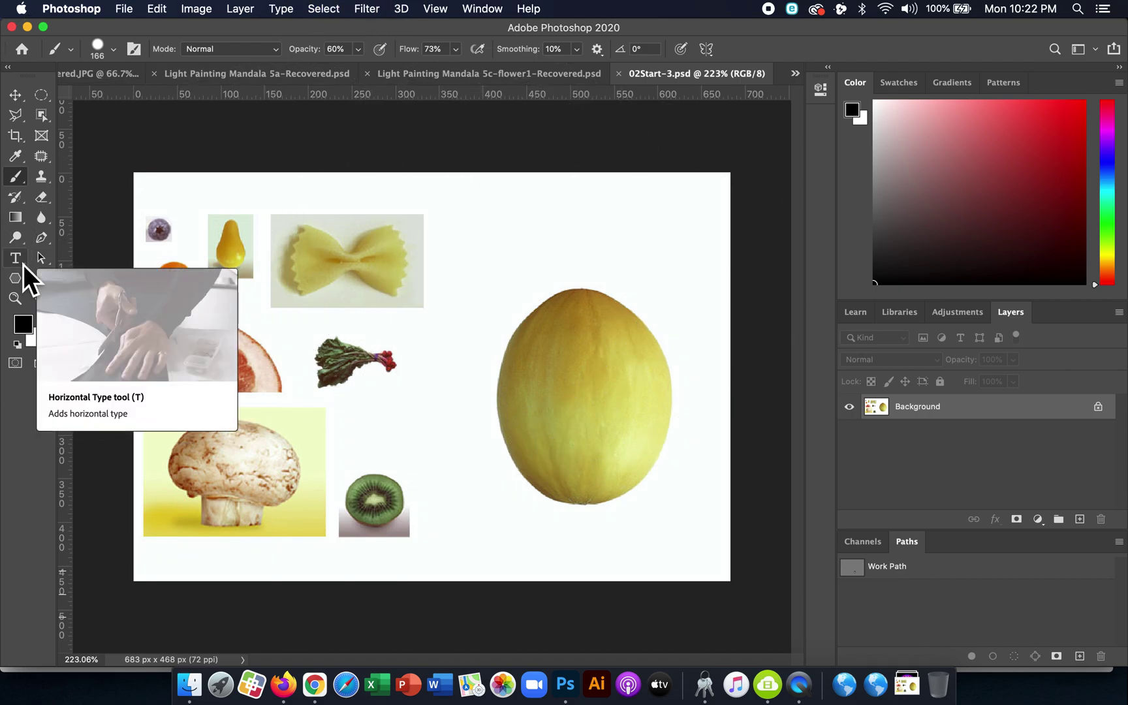
pyautogui.click(41, 103)
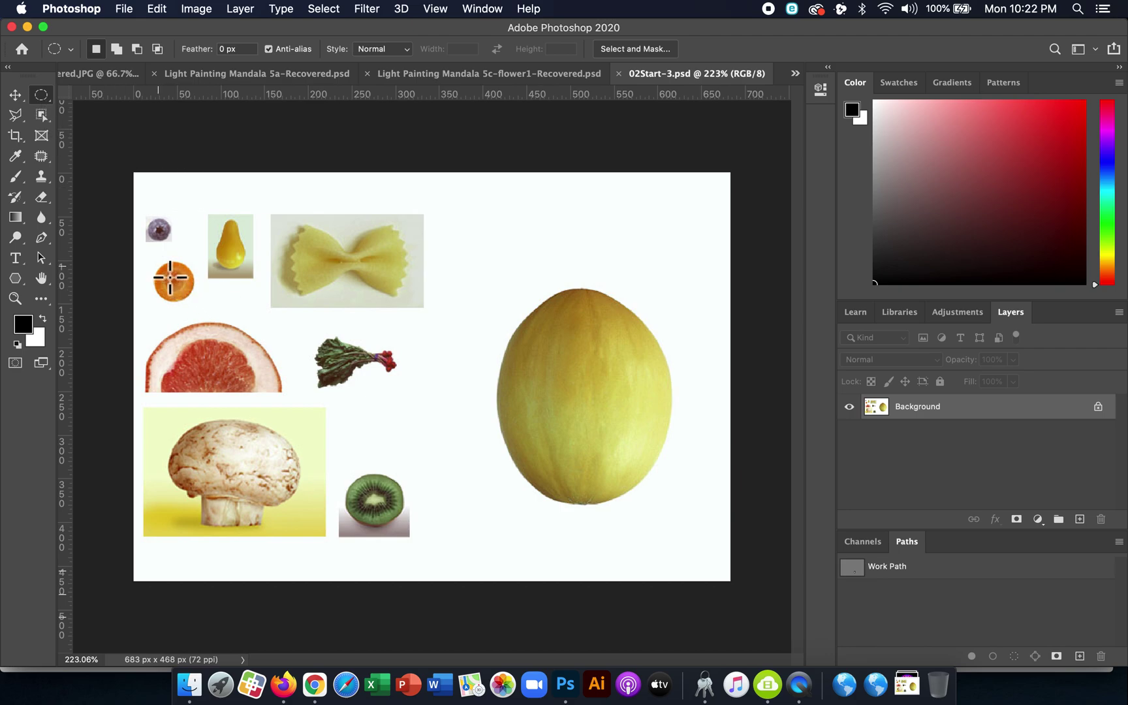
# Draw a circular selection of about 44 by 45 px around the upper-left carrot slice
pyautogui.scroll(3, 170, 274)
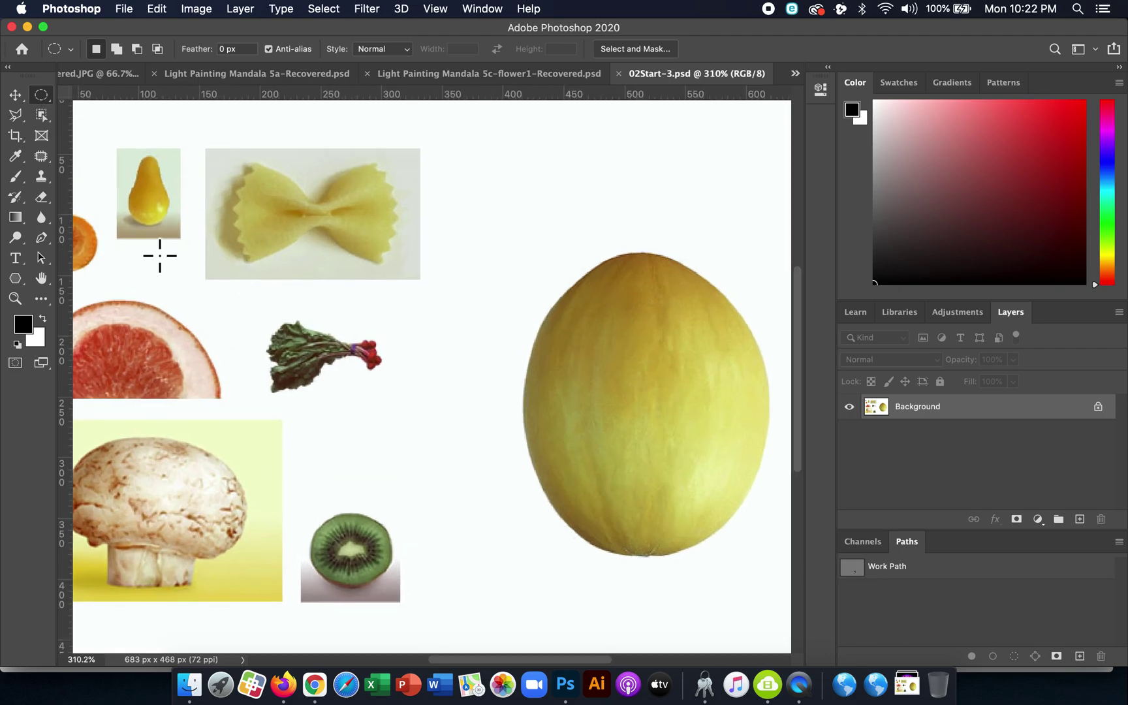
pyautogui.scroll(2, 158, 253)
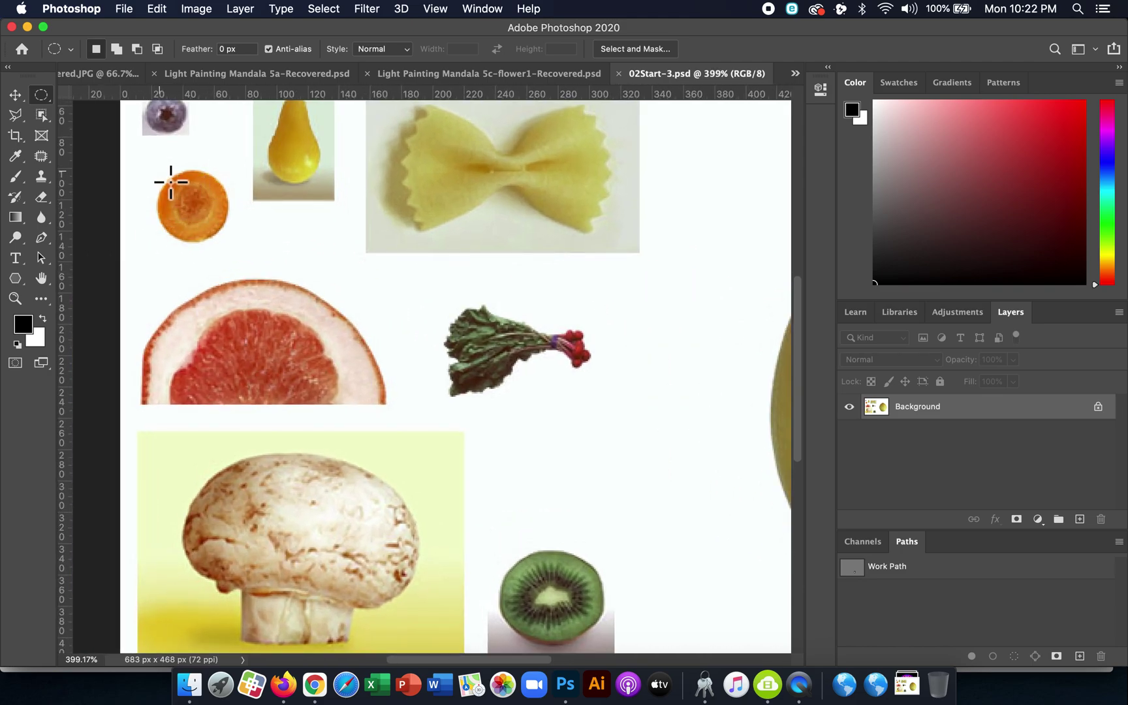
pyautogui.moveTo(162, 173); pyautogui.dragTo(232, 245)
pyautogui.press('space')
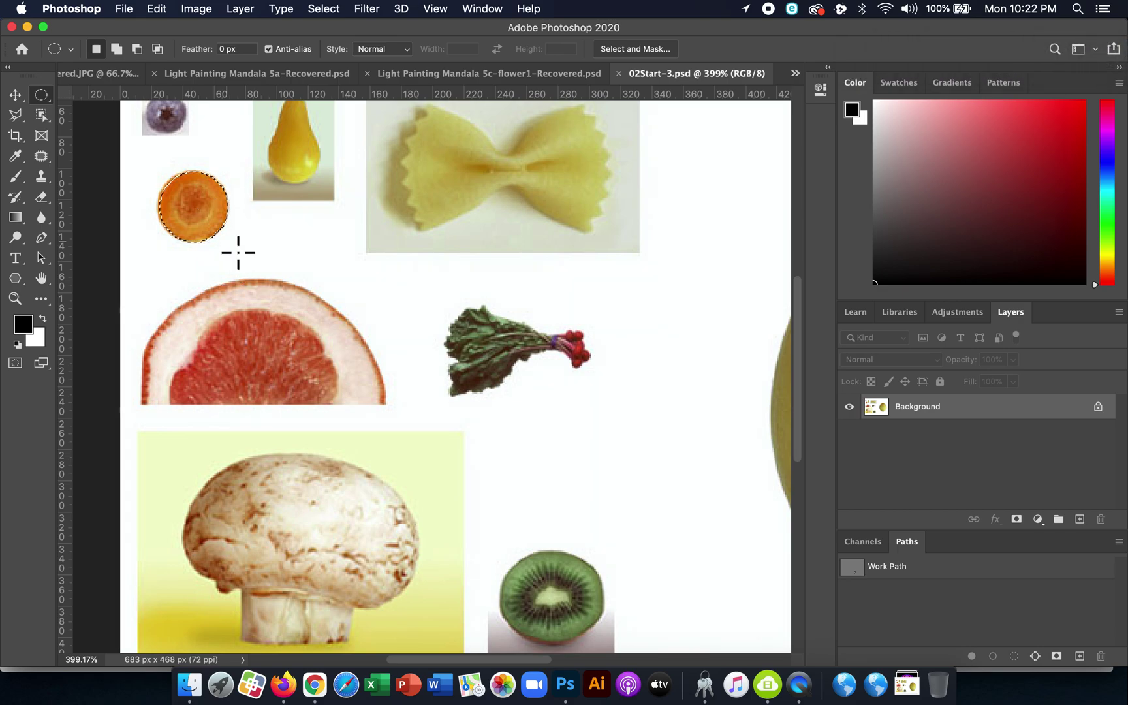
pyautogui.press('super+minus')
pyautogui.press('super+minus')
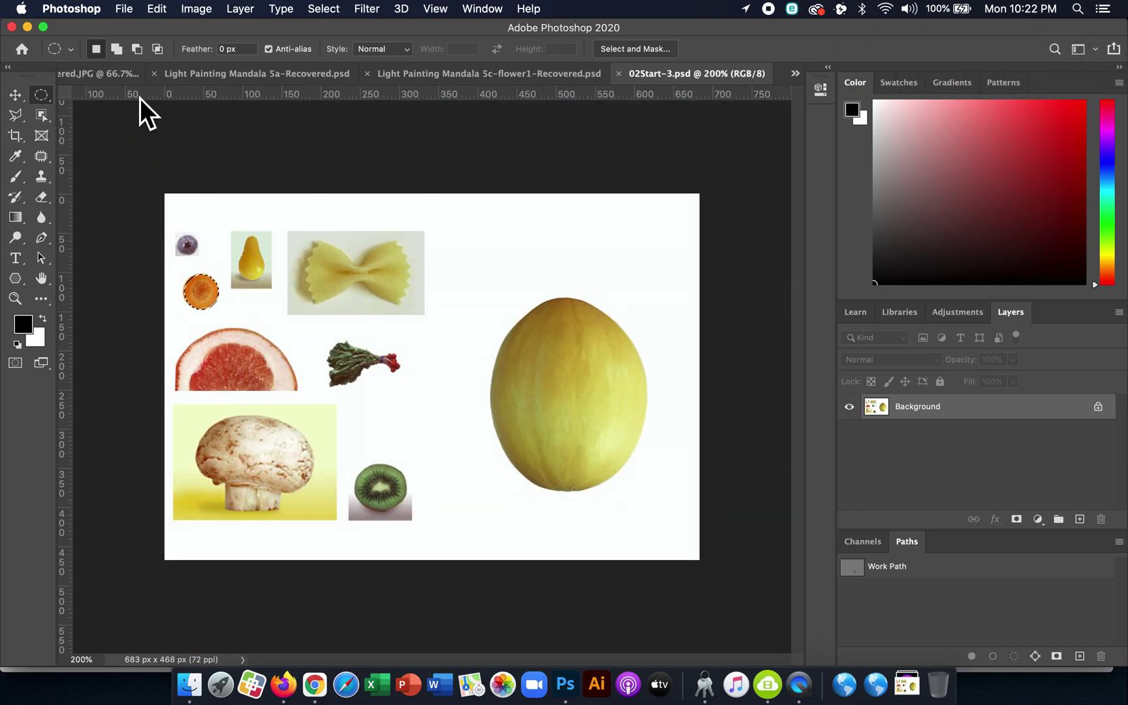
# Move the selected carrot slice onto the melon and Option-drag a copy right as the second eye
pyautogui.click(21, 96)
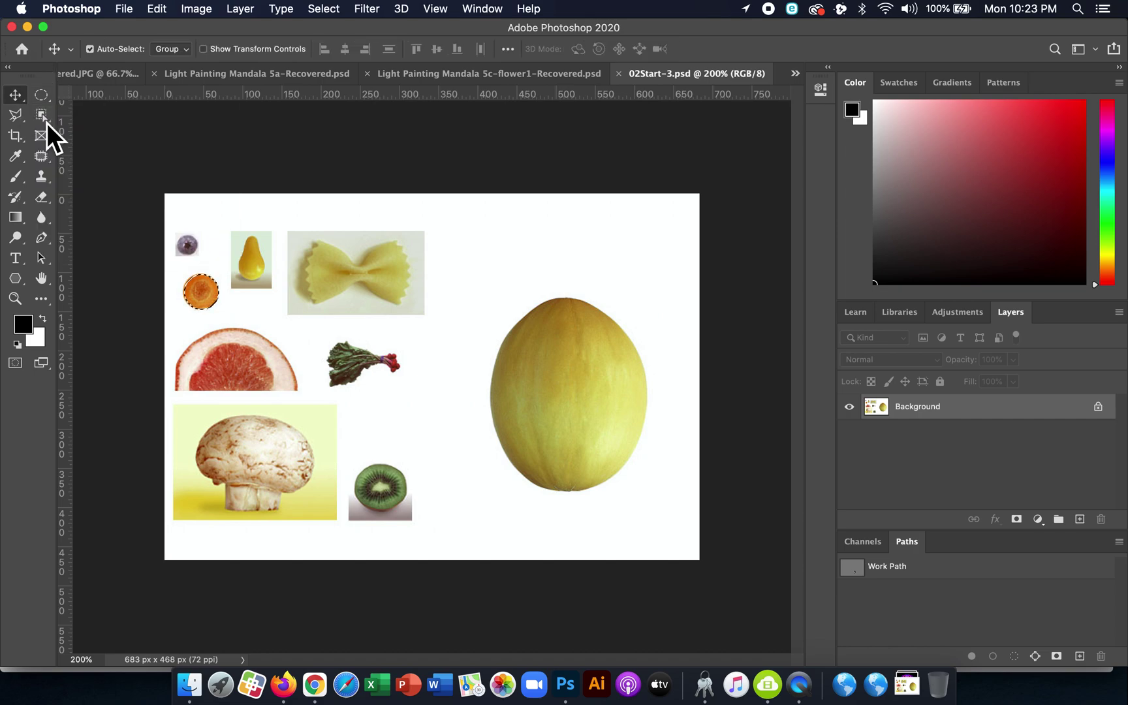
pyautogui.moveTo(202, 292); pyautogui.dragTo(508, 370)
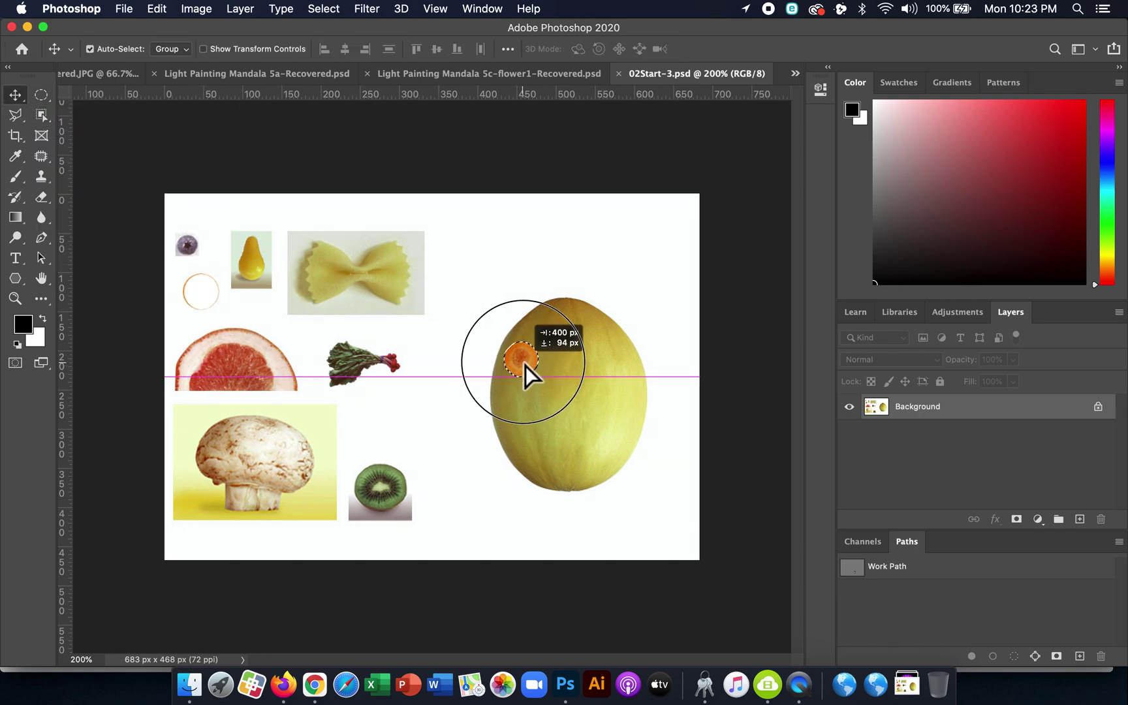
pyautogui.moveTo(525, 366); pyautogui.dragTo(546, 362)
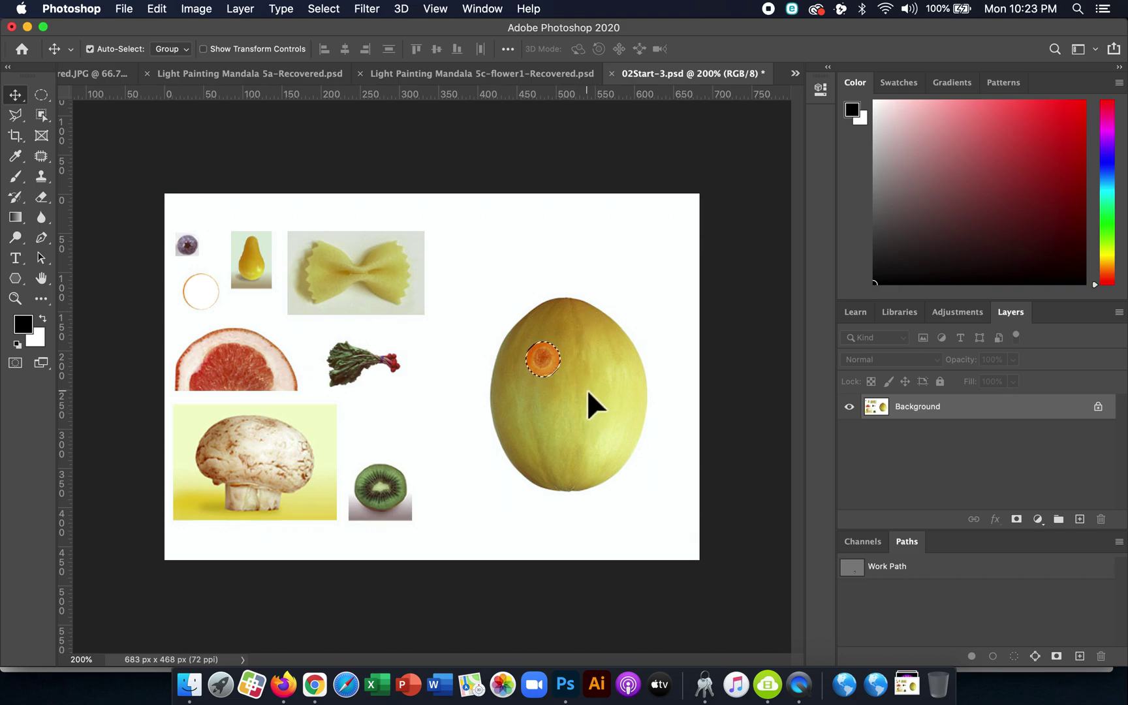
pyautogui.click(556, 363)
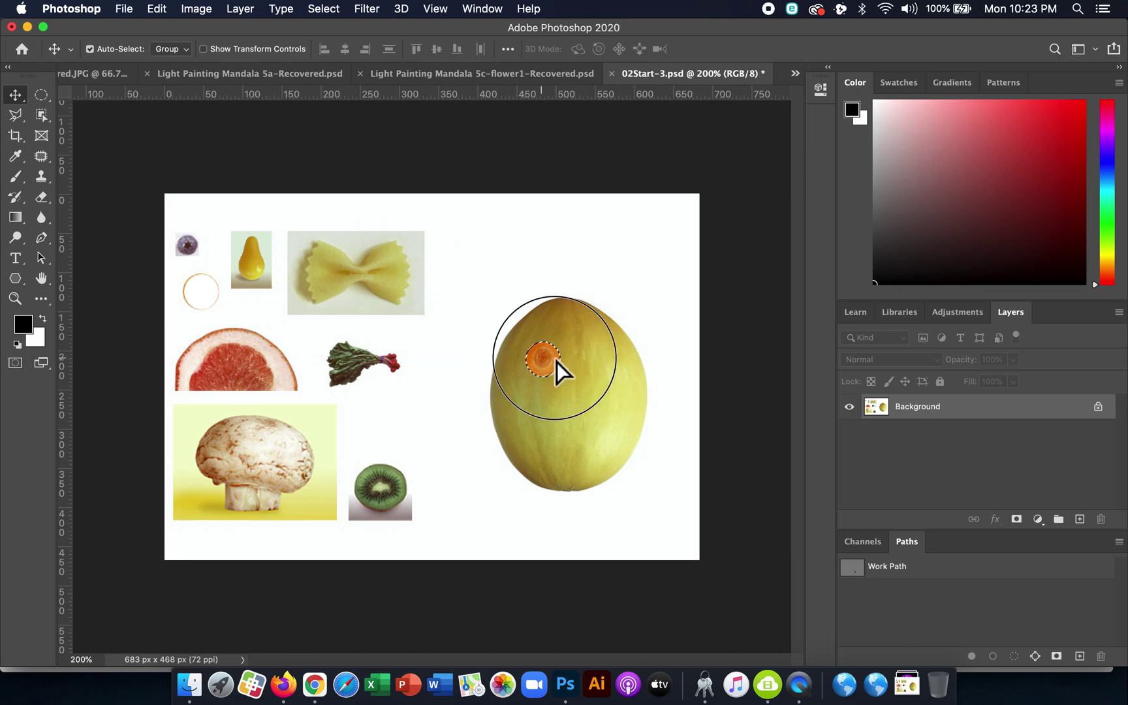
pyautogui.moveTo(557, 362); pyautogui.dragTo(589, 360)
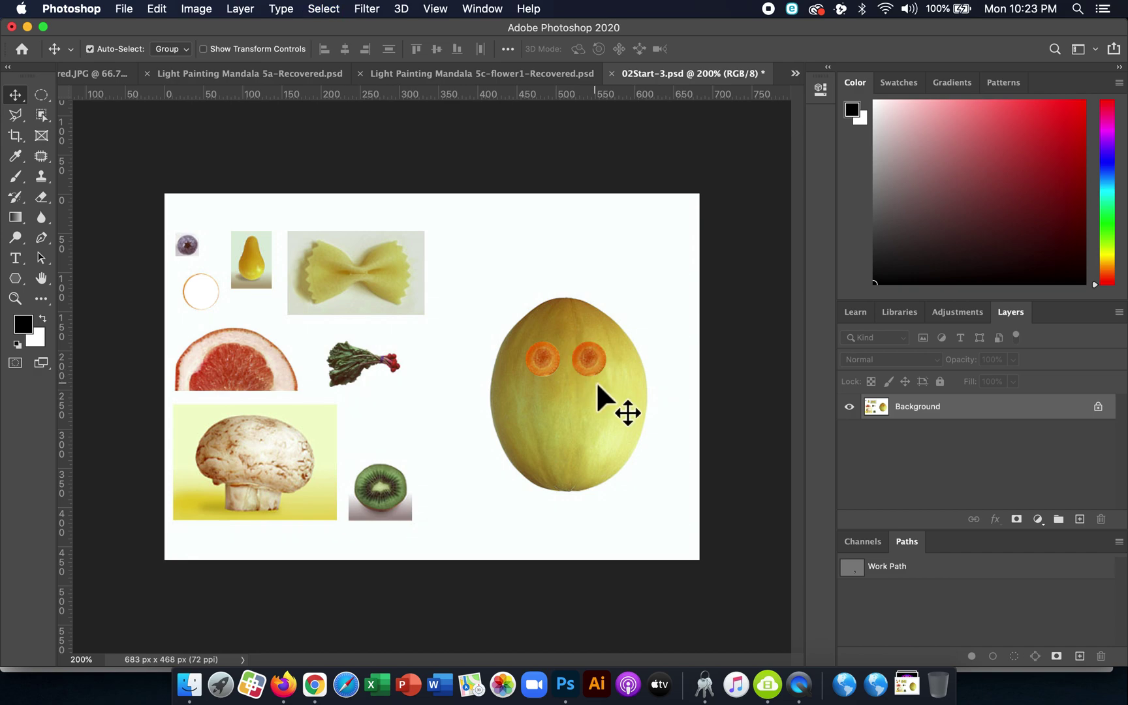
pyautogui.press('super+d')
# Zoom in and out to inspect the carrot eyes and blueberry, then pick the Elliptical Marquee
pyautogui.scroll(3, 591, 350)
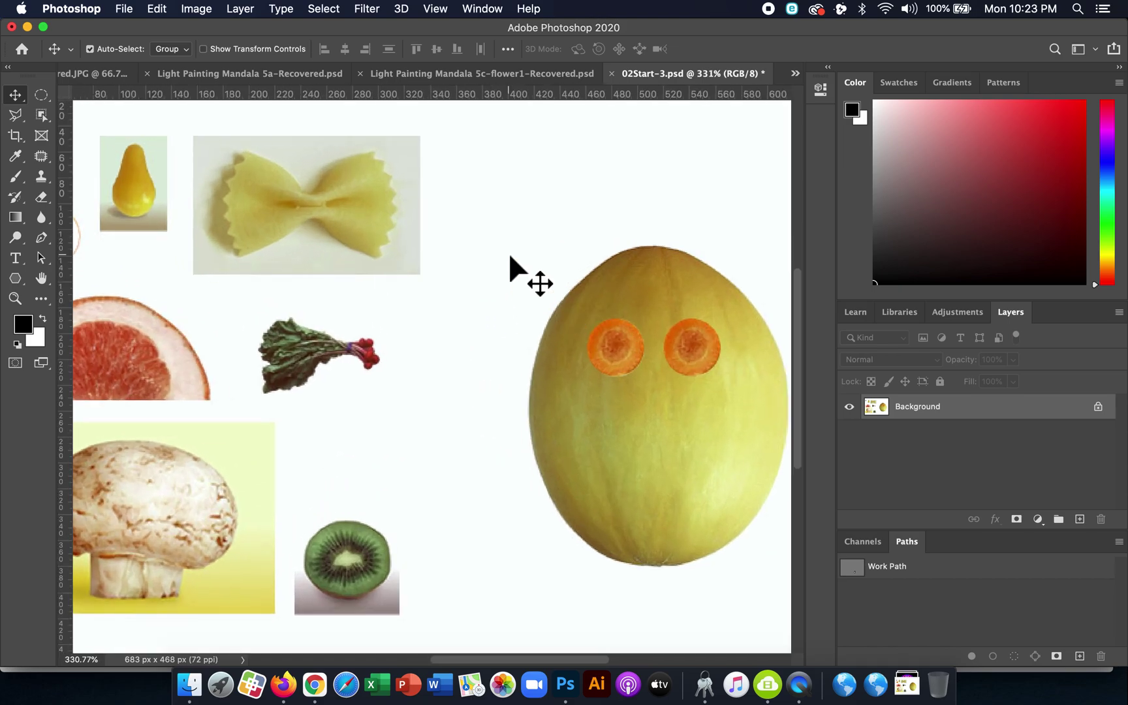
pyautogui.scroll(-3, 682, 382)
pyautogui.scroll(3, 552, 403)
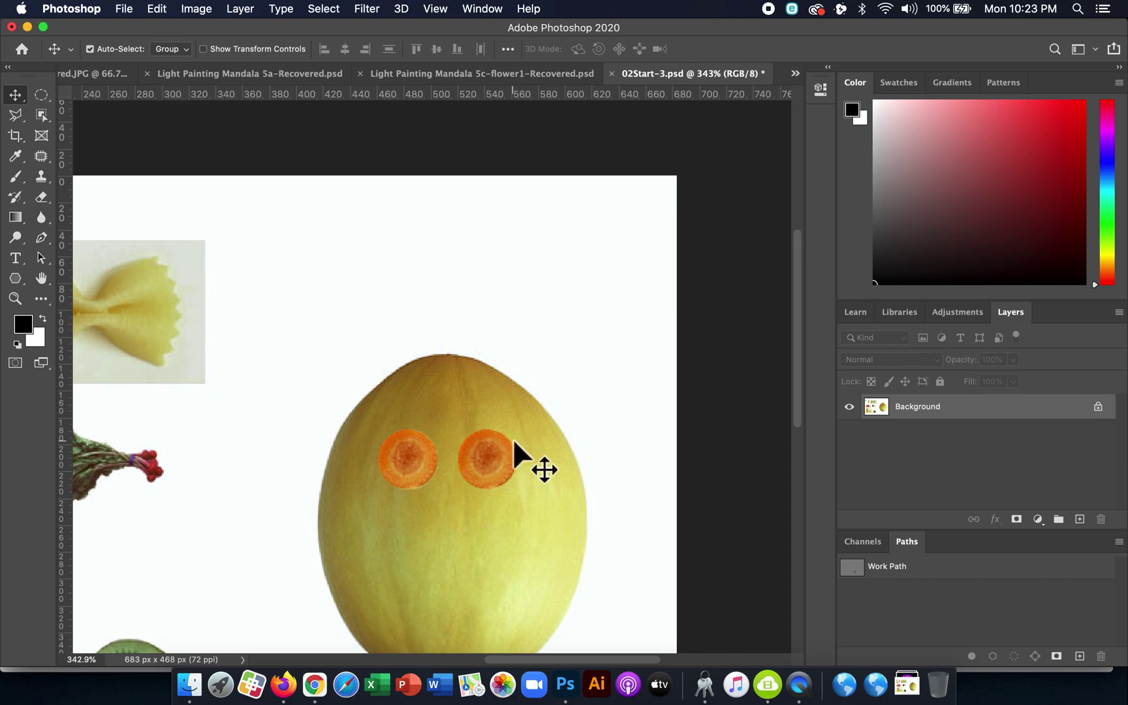
pyautogui.scroll(3, 512, 438)
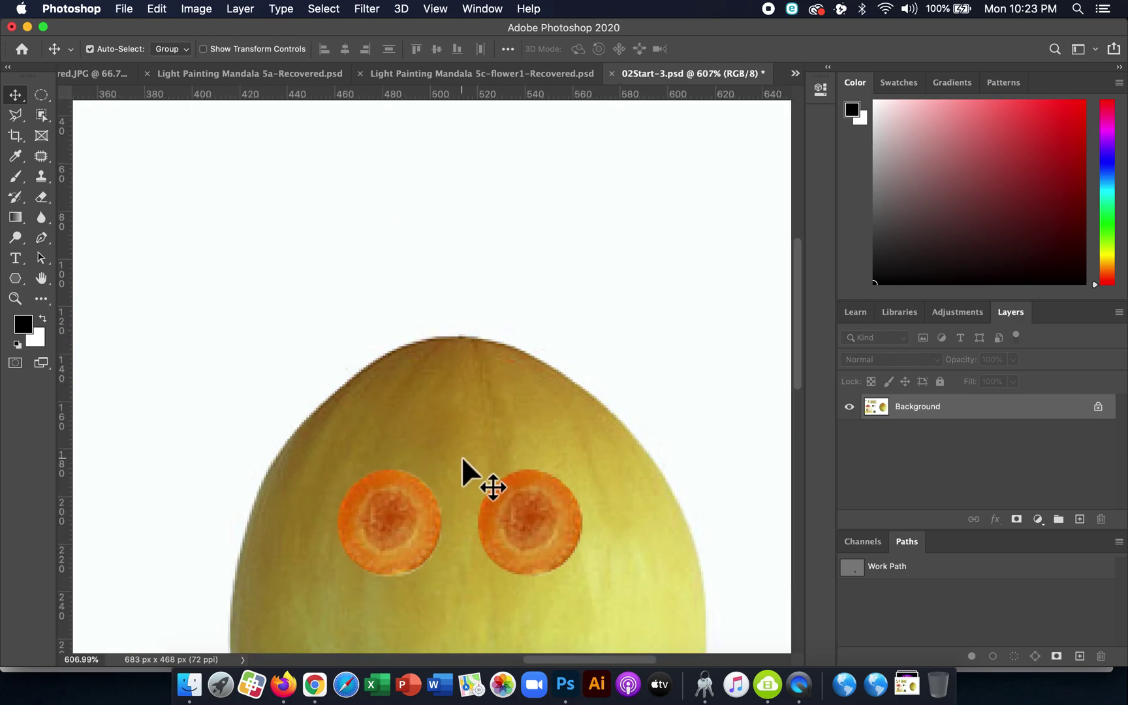
pyautogui.scroll(-3, 462, 456)
pyautogui.scroll(2, 451, 455)
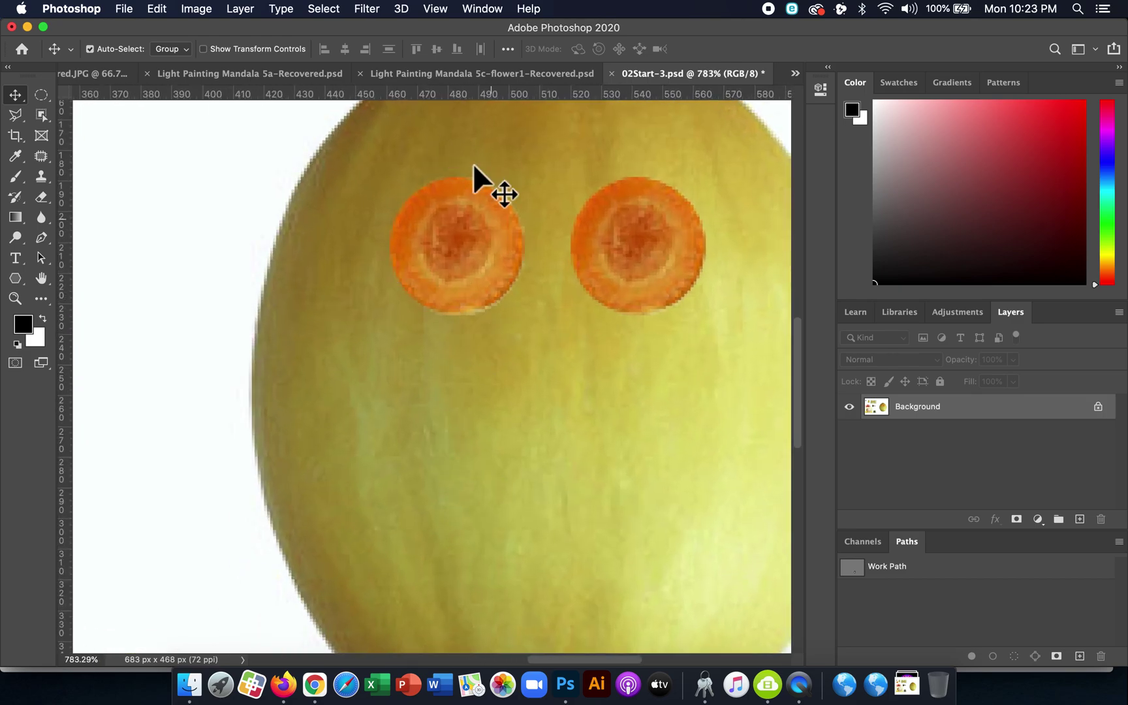
pyautogui.press('super+minus')
pyautogui.press('super+minus')
pyautogui.press('super+minus')
pyautogui.press('super+minus')
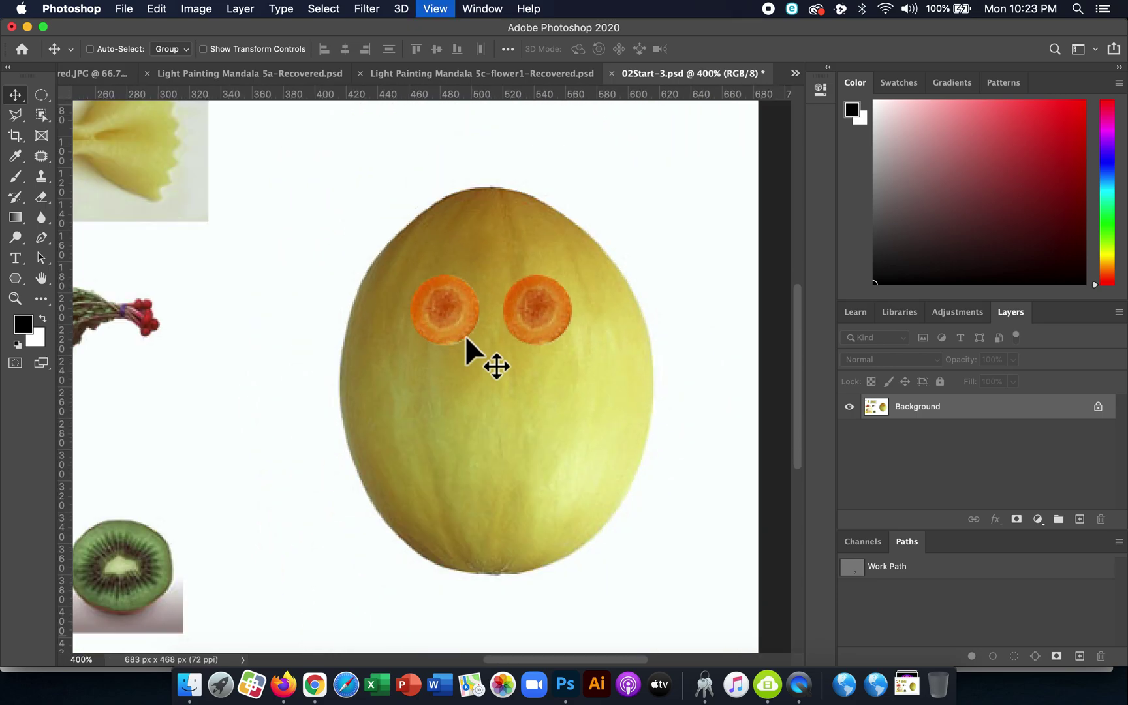
pyautogui.press('super+minus')
pyautogui.press('super+minus')
pyautogui.press('super+minus')
pyautogui.press('super+minus')
pyautogui.press('super+minus')
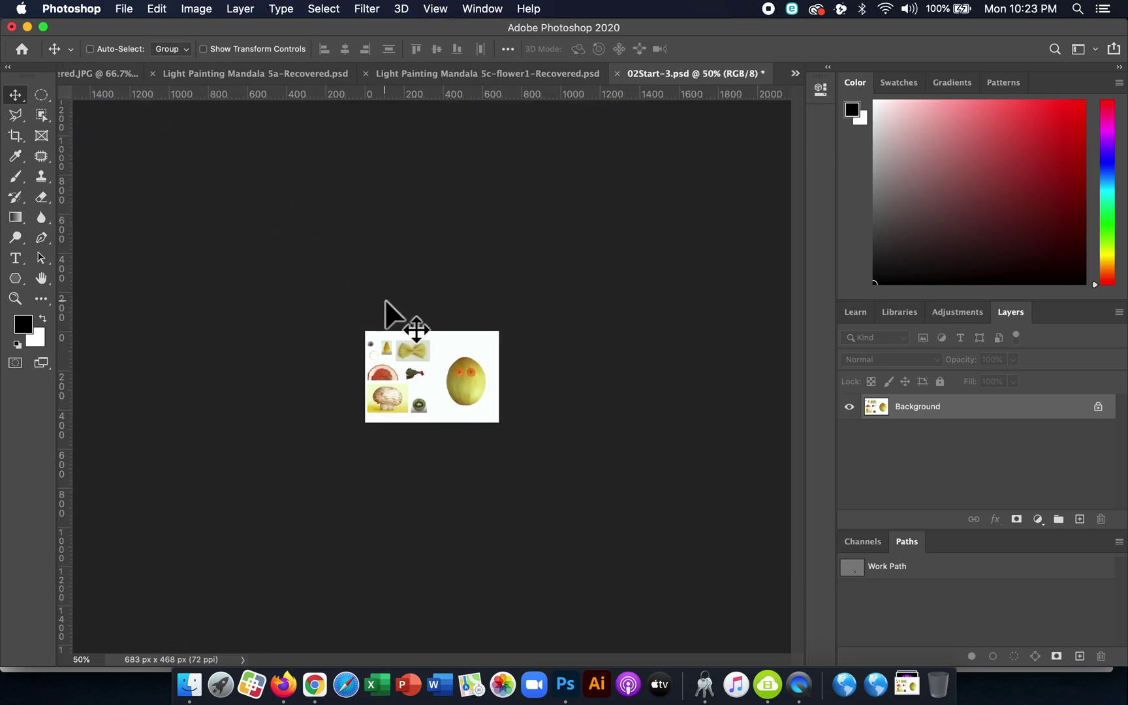
pyautogui.press('super+plus')
pyautogui.press('super+plus')
pyautogui.press('super+plus')
pyautogui.press('super+plus')
pyautogui.press('super+plus')
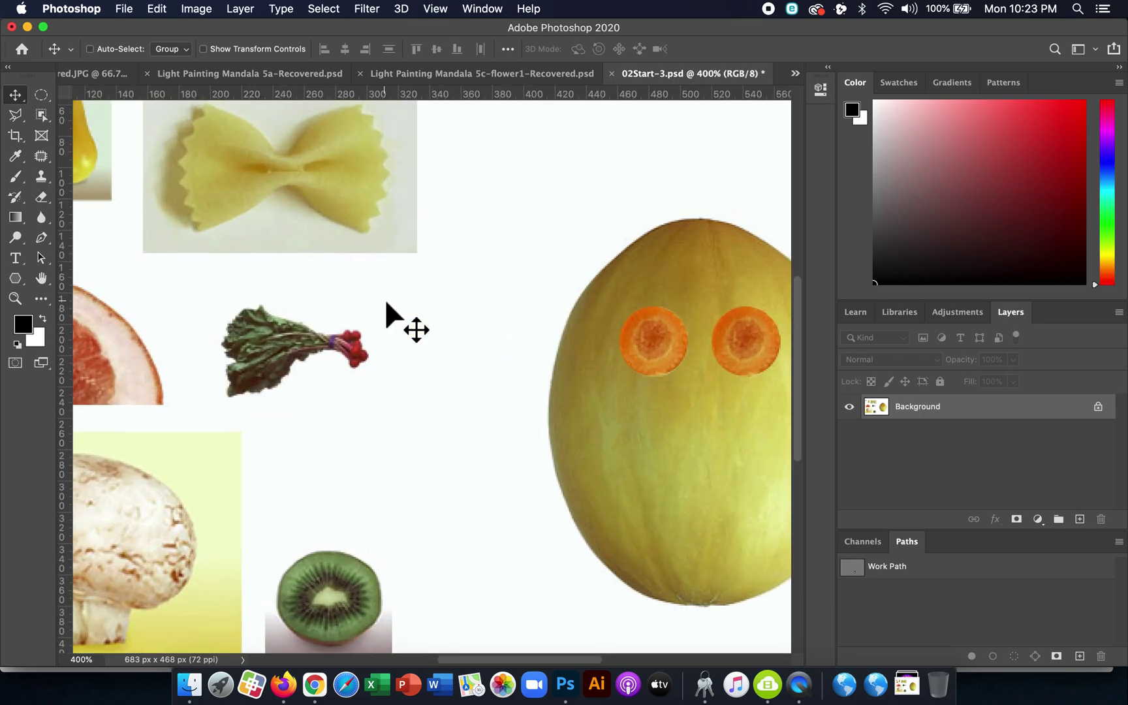
pyautogui.press('super+minus')
pyautogui.press('super+minus')
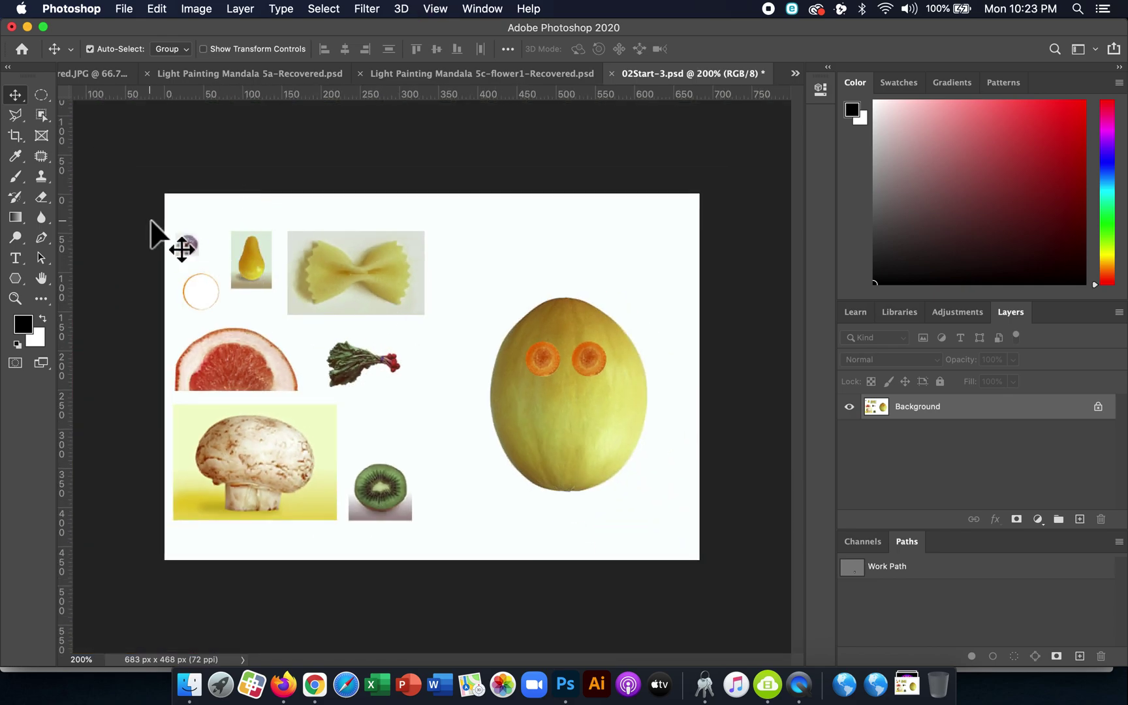
pyautogui.scroll(5, 152, 222)
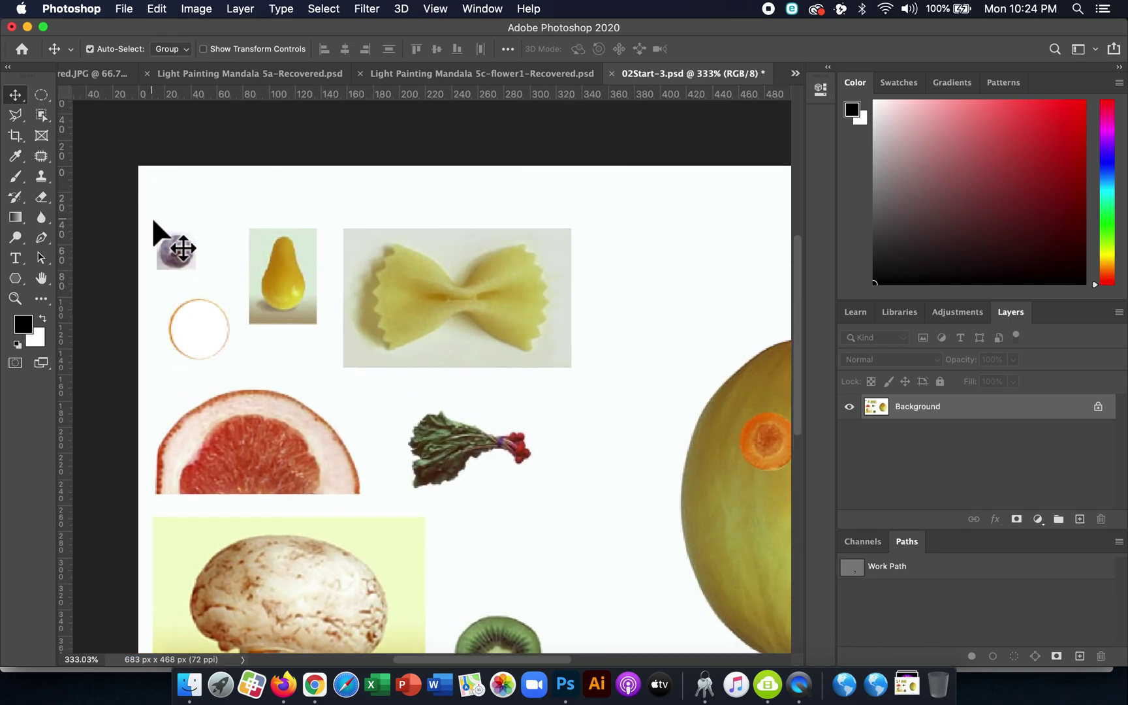
pyautogui.scroll(3, 152, 218)
pyautogui.scroll(-2, 151, 232)
pyautogui.scroll(1, 164, 232)
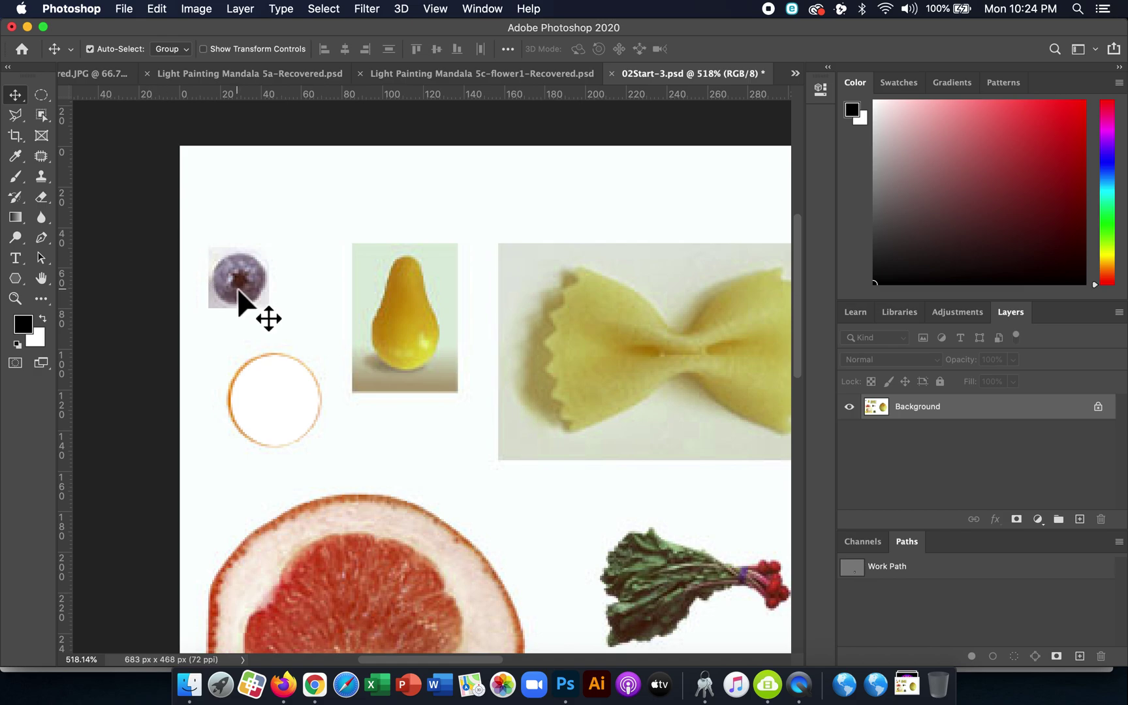
pyautogui.scroll(2, 237, 287)
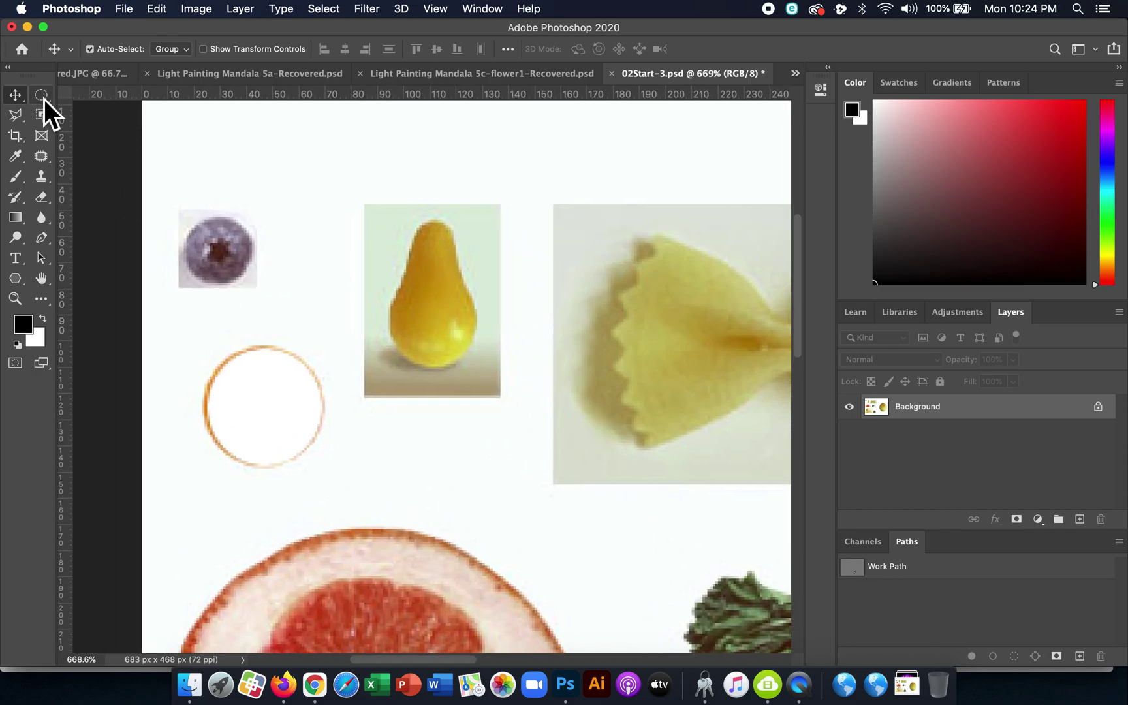
pyautogui.click(41, 96)
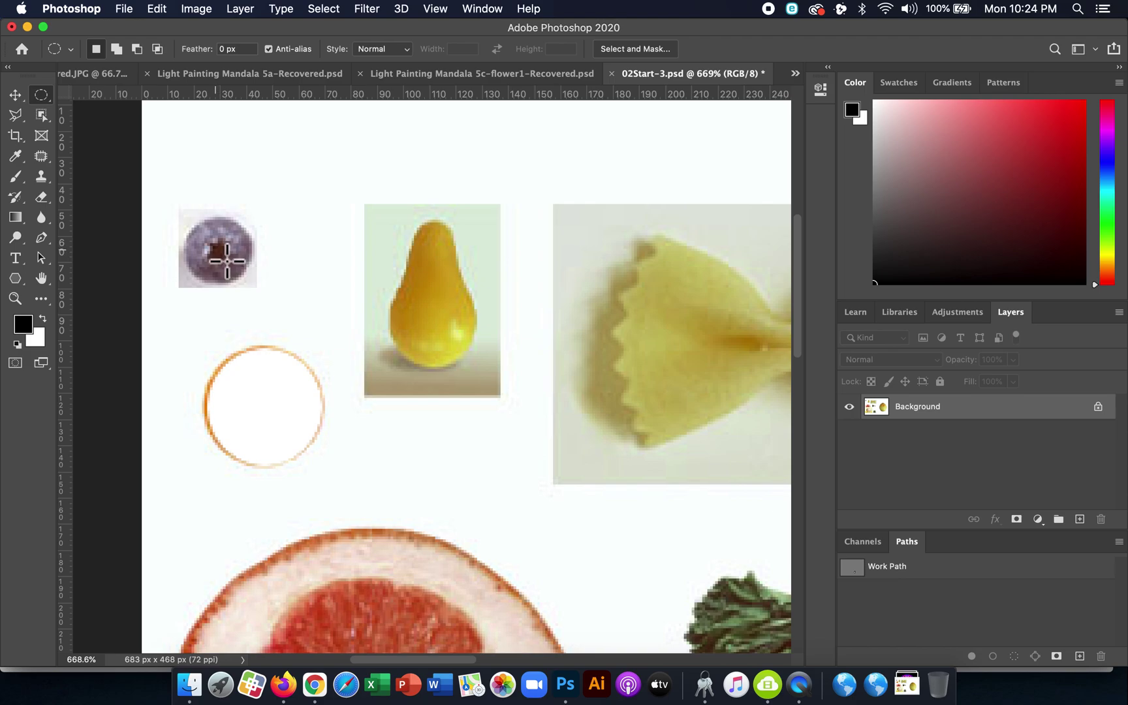
# Select the blueberry with a circular marquee and move it onto the left carrot eye
pyautogui.moveTo(227, 260); pyautogui.dragTo(259, 232)
pyautogui.press('Escape')
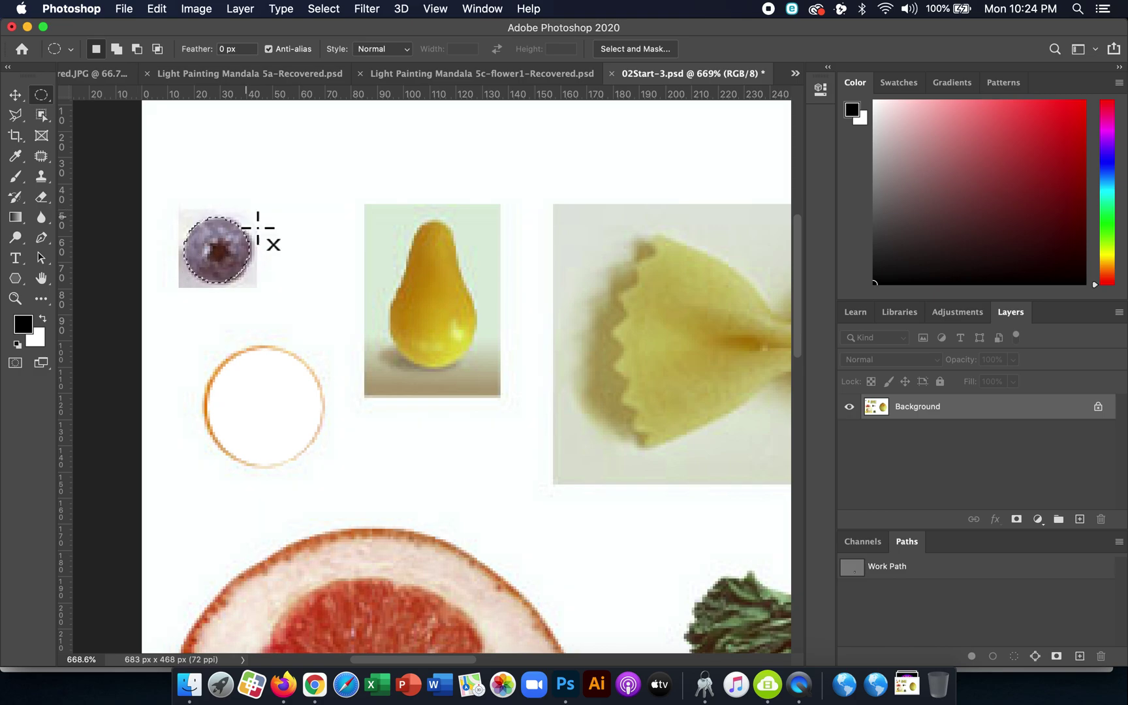
pyautogui.click(19, 97)
pyautogui.click(229, 254)
pyautogui.moveTo(229, 254); pyautogui.dragTo(485, 365)
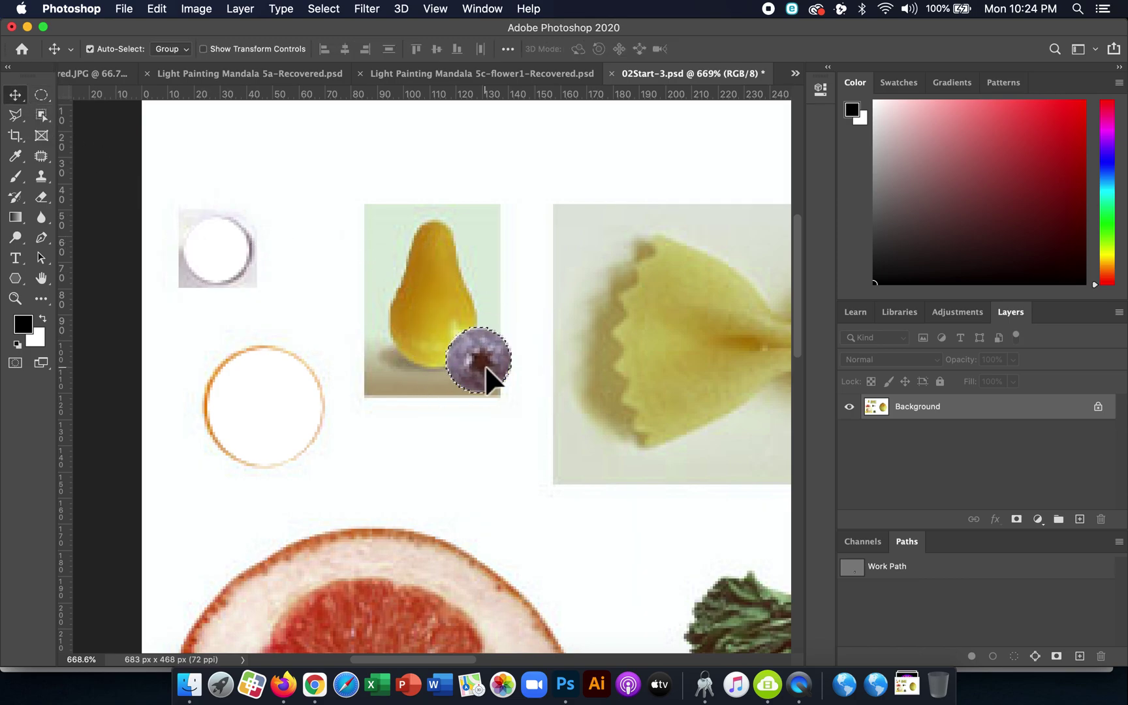
pyautogui.press('super+minus')
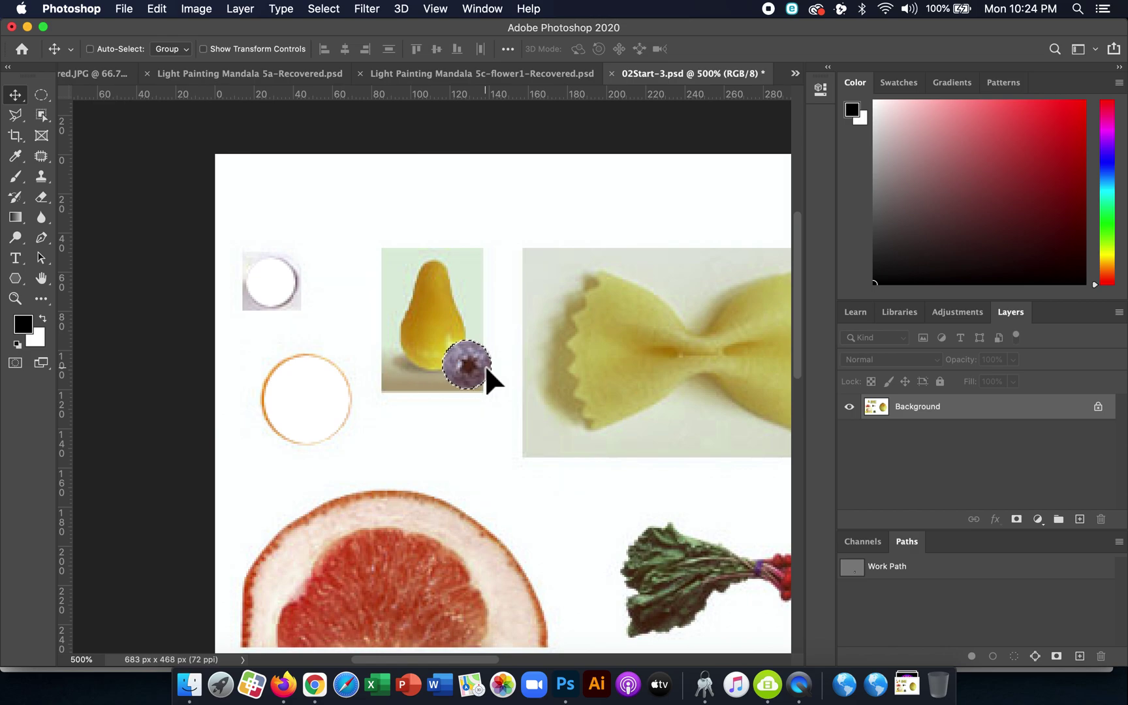
pyautogui.press('super+minus')
pyautogui.hscroll(1, 484, 365)
pyautogui.scroll(-1, 484, 364)
pyautogui.moveTo(211, 256); pyautogui.dragTo(764, 424)
# Option-drag a copy of the blueberry onto the right carrot eye and deselect
pyautogui.hscroll(10, 763, 424)
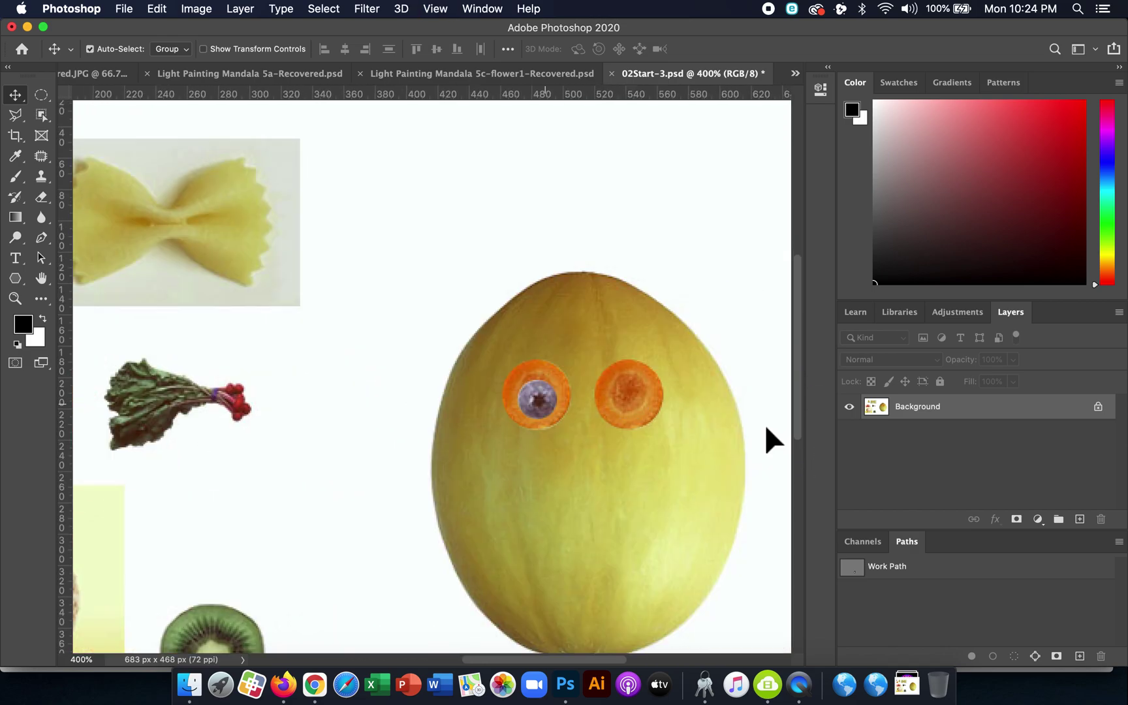
pyautogui.moveTo(501, 387); pyautogui.dragTo(578, 385)
pyautogui.press('super+d')
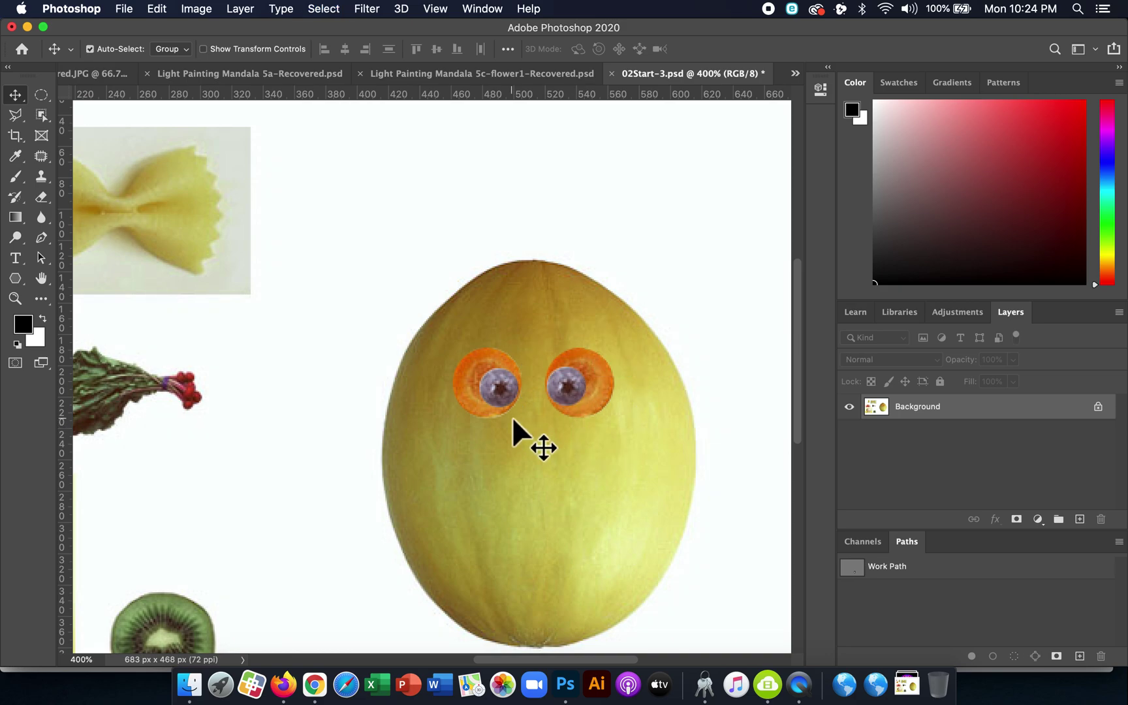
pyautogui.hscroll(-5, 513, 421)
pyautogui.scroll(2, 514, 421)
# Pan over to the yellow pear and choose the Magic Wand Tool from the selection tools flyout
pyautogui.hscroll(-5, 514, 421)
pyautogui.scroll(-5, 513, 421)
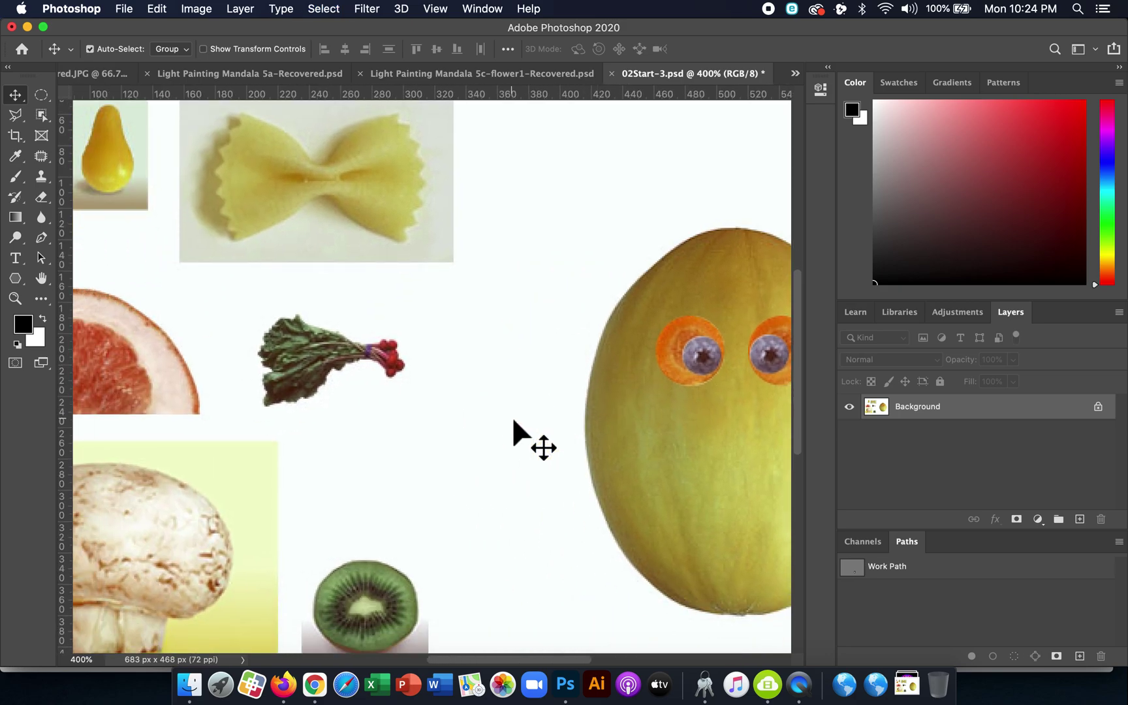
pyautogui.hscroll(5, 514, 429)
pyautogui.hscroll(-15, 528, 461)
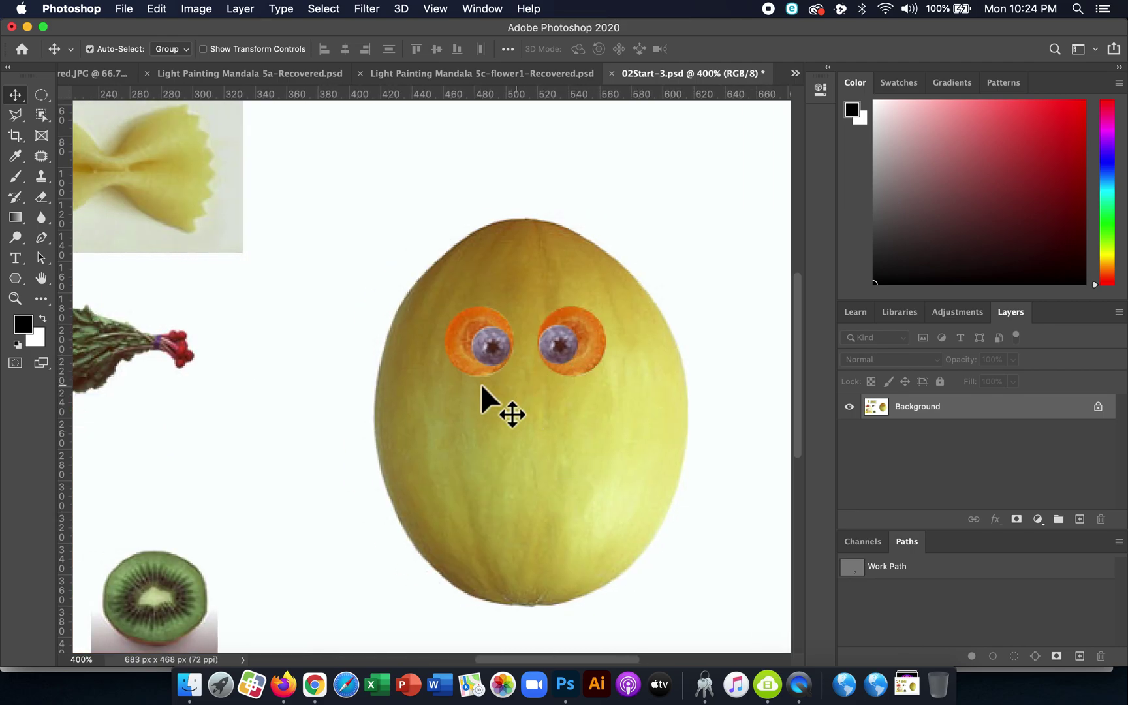
pyautogui.scroll(4, 483, 390)
pyautogui.scroll(-1, 480, 385)
pyautogui.hscroll(15, 480, 385)
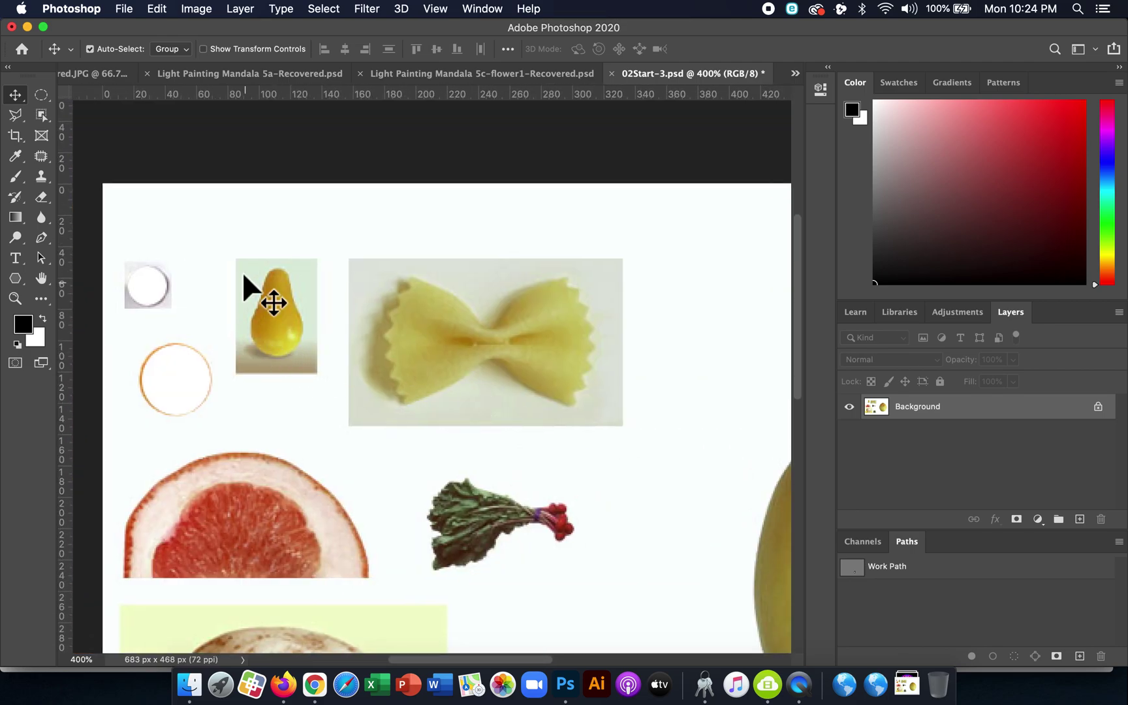
pyautogui.click(45, 122)
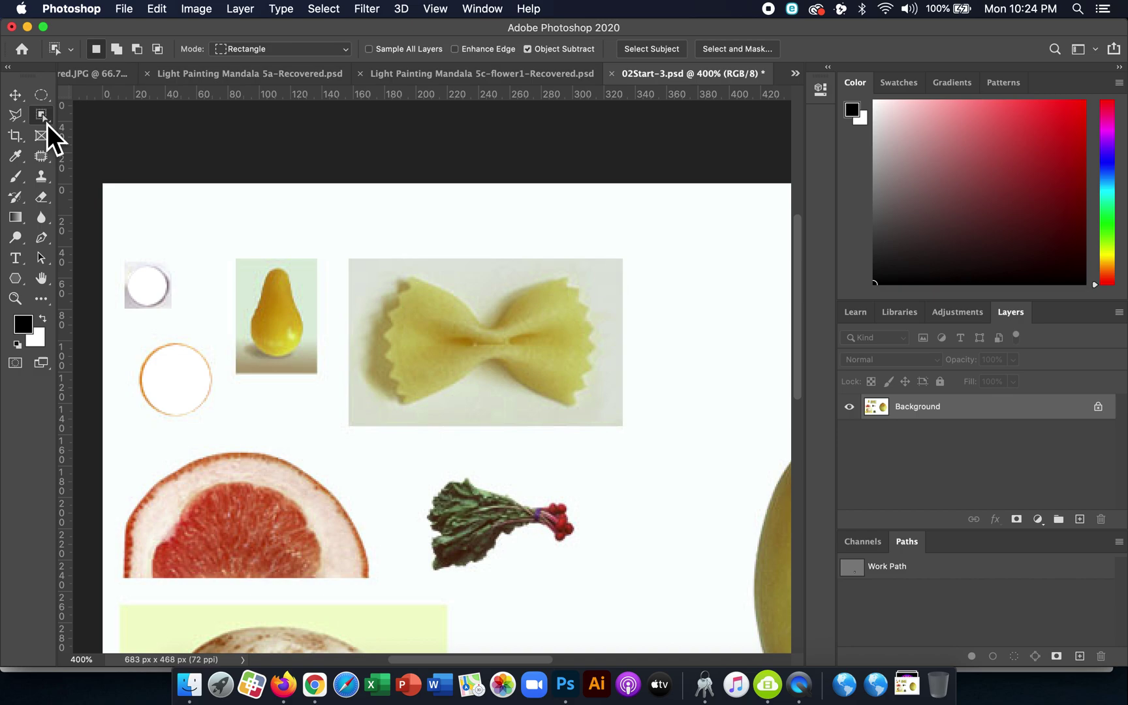
pyautogui.click(47, 124)
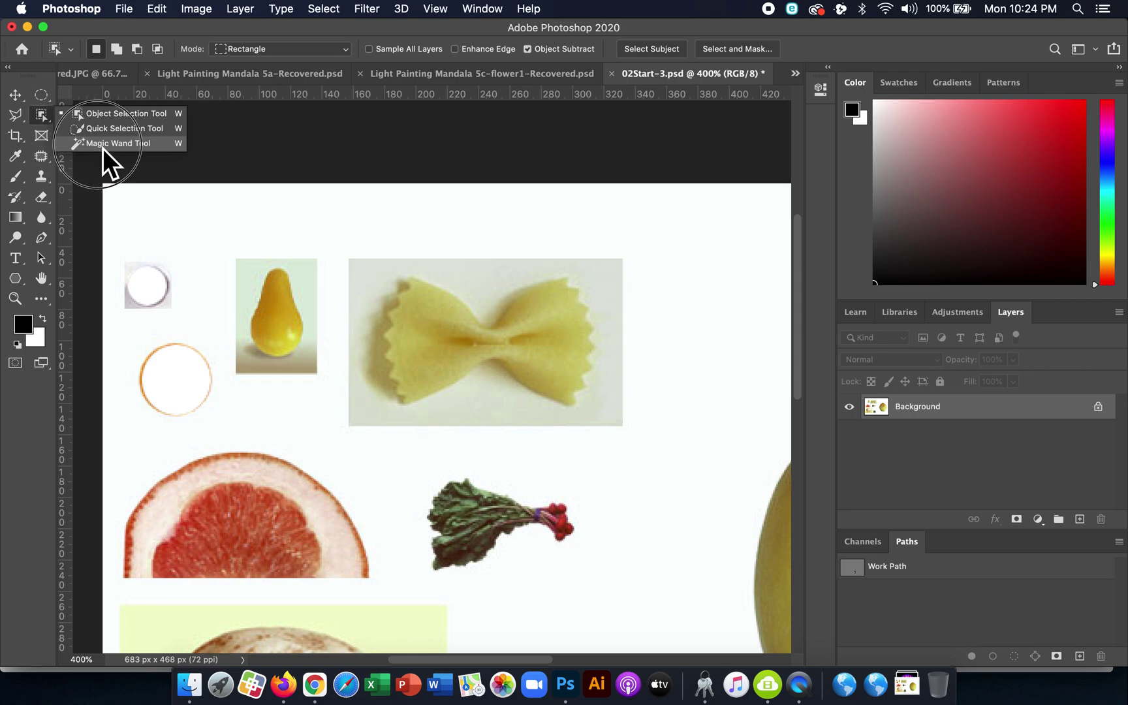
pyautogui.click(103, 148)
pyautogui.click(48, 118)
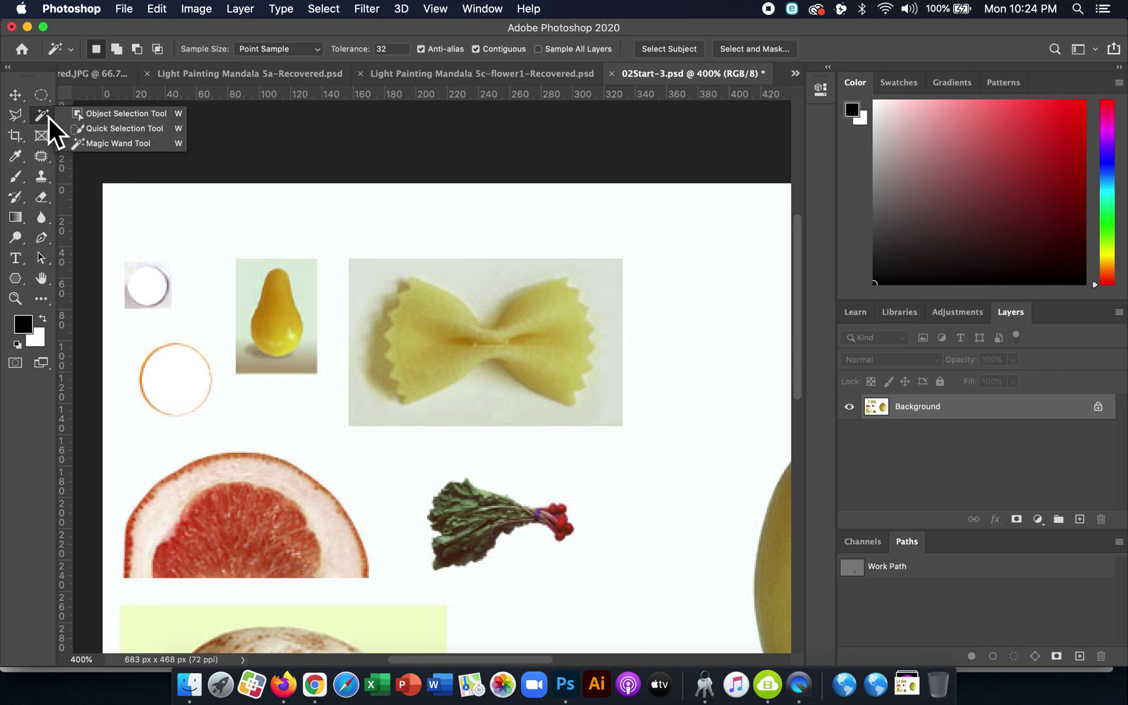
pyautogui.click(129, 141)
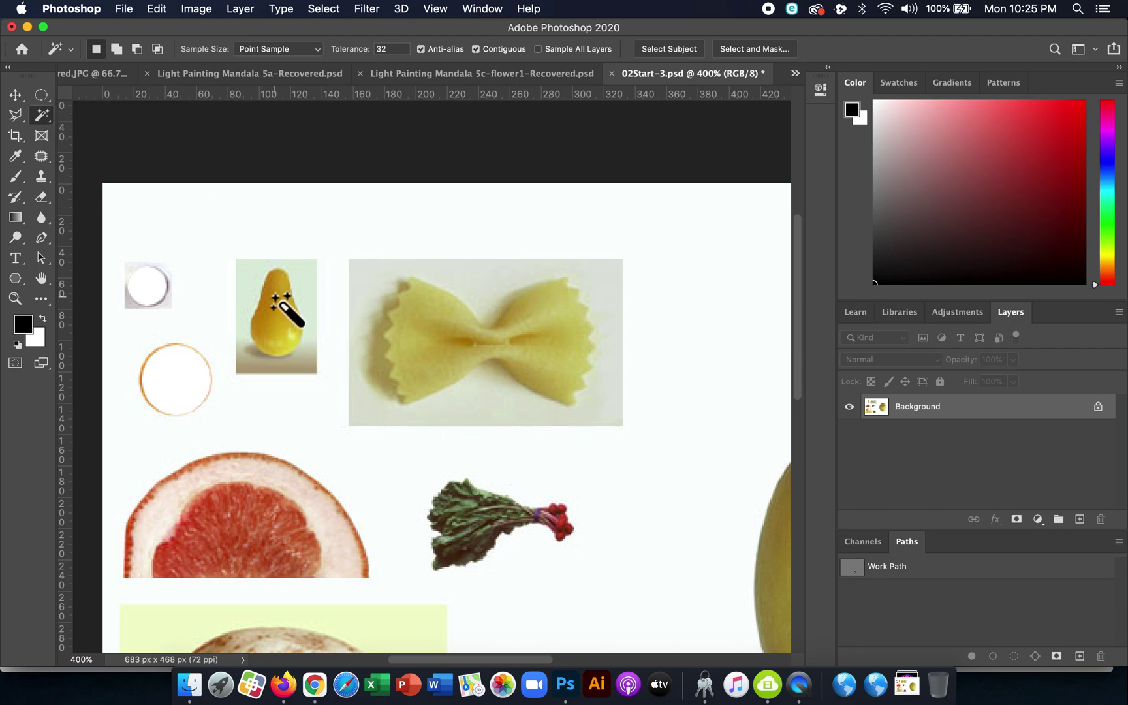
# Magic Wand the pear's yellow area, then Shift-add the rest of the pear and its inner gap
pyautogui.click(280, 302)
pyautogui.press('super+equal')
pyautogui.press('super+equal')
pyautogui.press('super+equal')
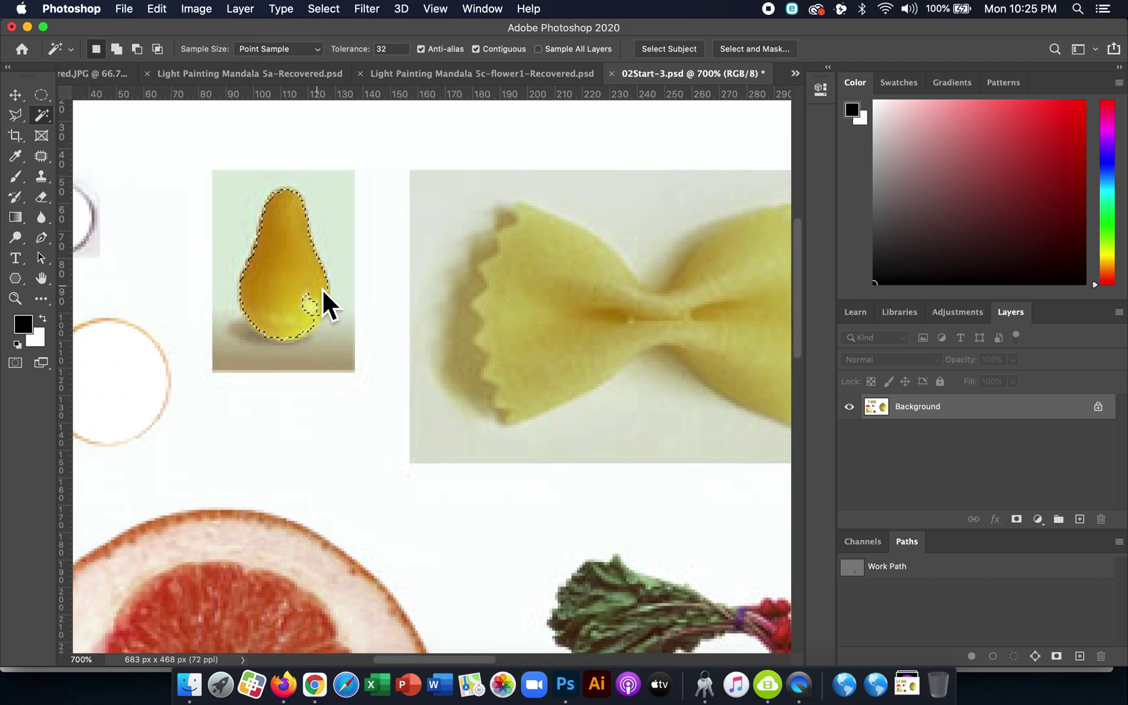
pyautogui.keyDown('shift'); pyautogui.click(320, 289); pyautogui.keyUp('shift')
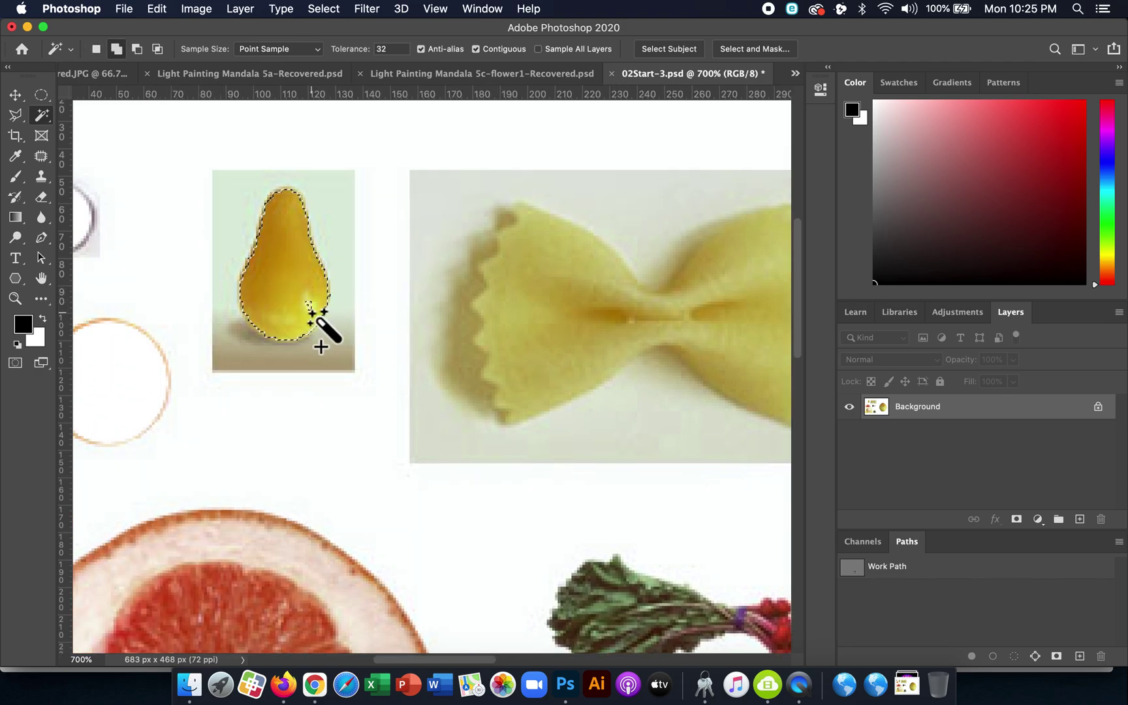
pyautogui.keyDown('shift'); pyautogui.click(309, 304); pyautogui.keyUp('shift')
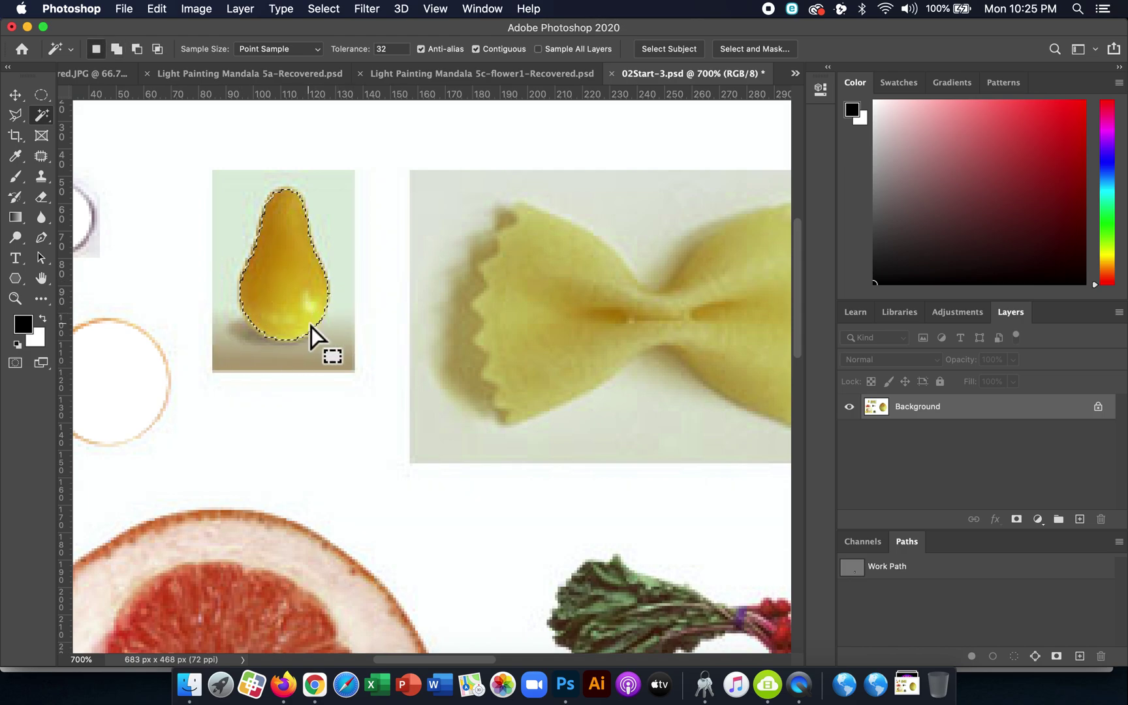
pyautogui.press('super+minus')
pyautogui.press('super+minus')
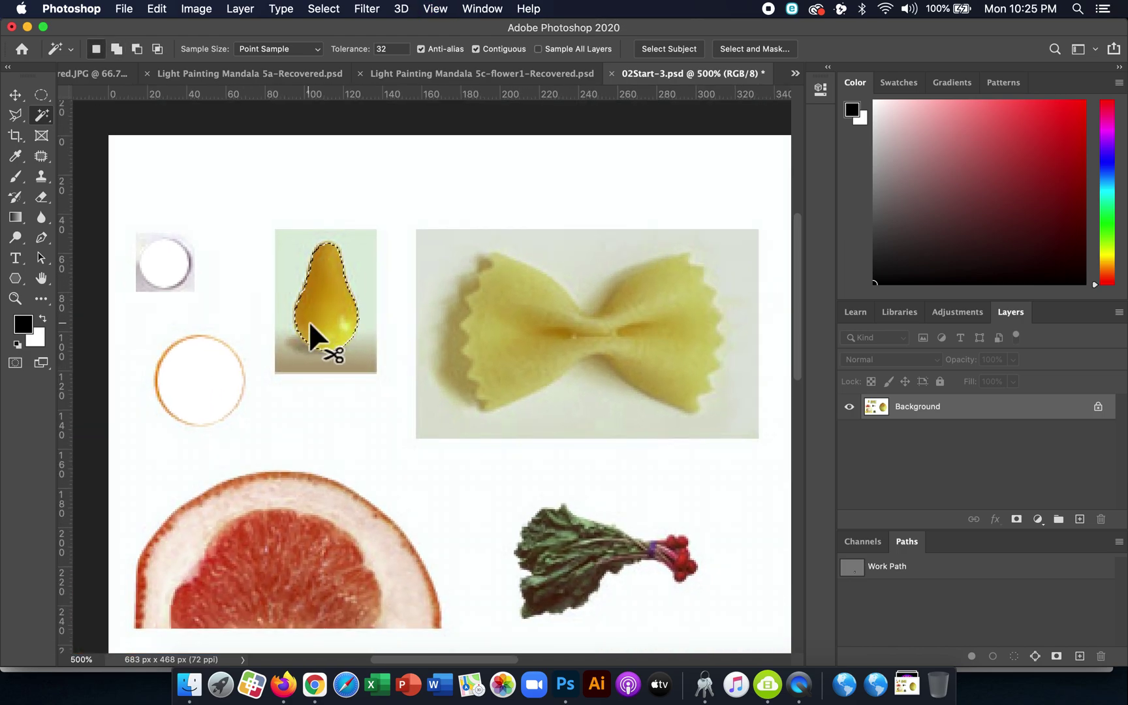
# Switch to the Quick Selection Tool and clear the current pear selection
pyautogui.click(49, 120)
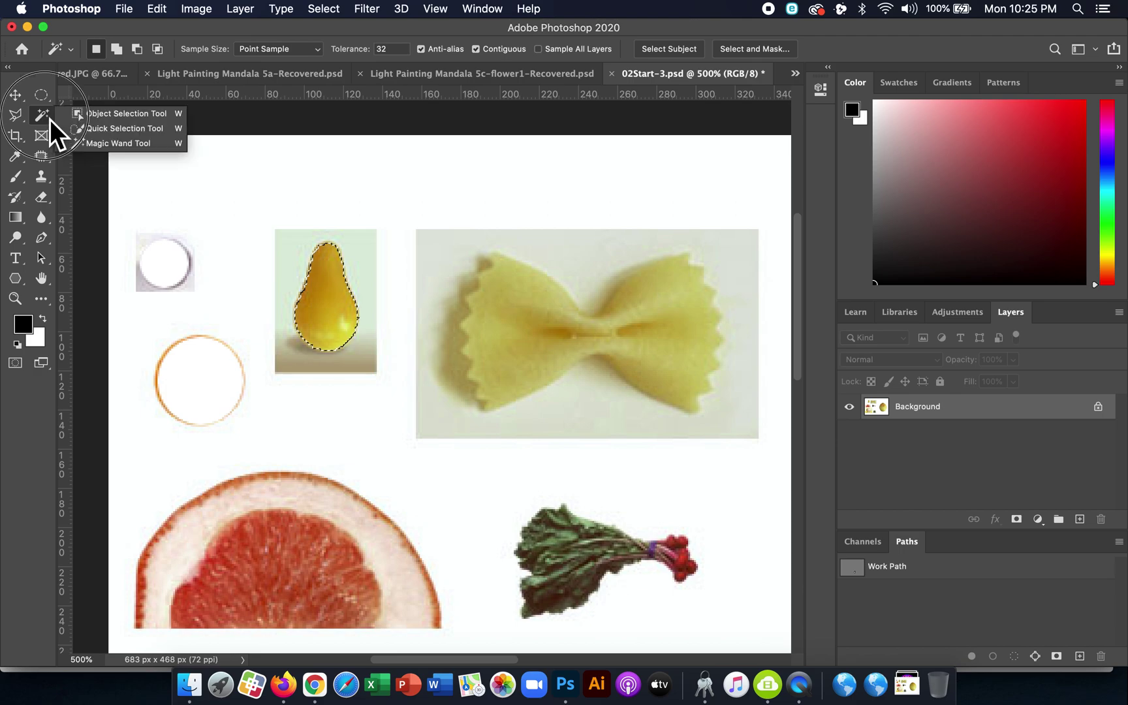
pyautogui.click(118, 130)
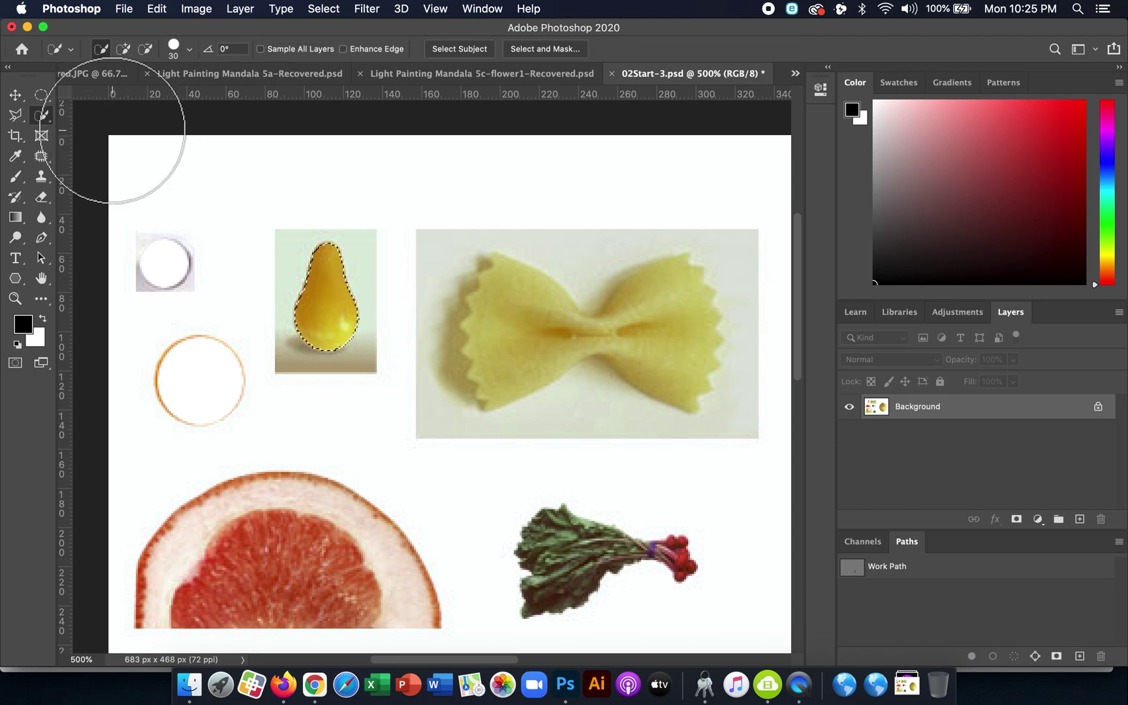
pyautogui.press('super+d')
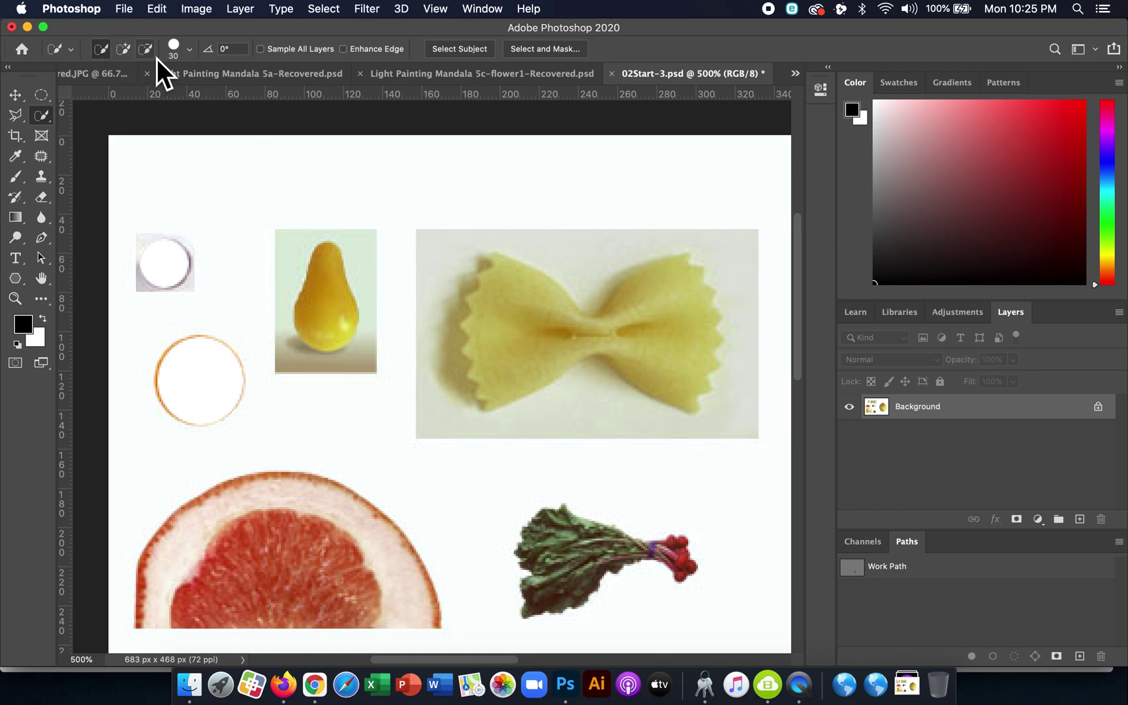
# Try a Quick Selection on the pear with a 9 px brush, then deselect it
pyautogui.click(190, 49)
pyautogui.moveTo(130, 94); pyautogui.dragTo(111, 94)
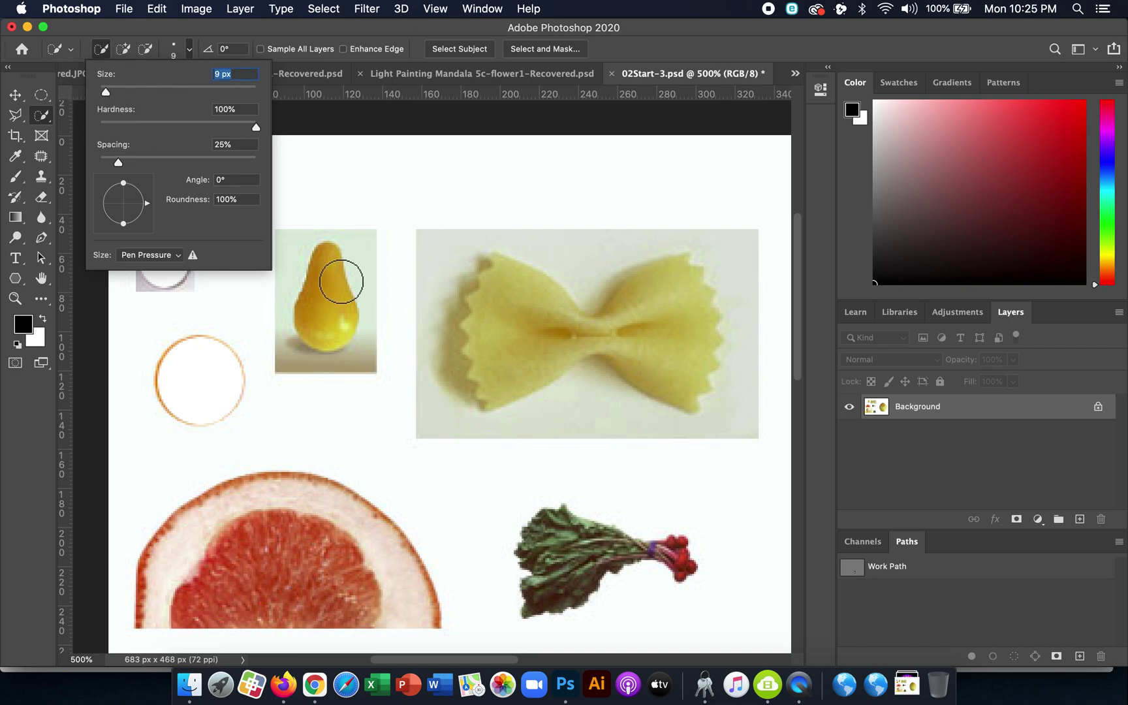
pyautogui.moveTo(333, 293); pyautogui.dragTo(334, 353)
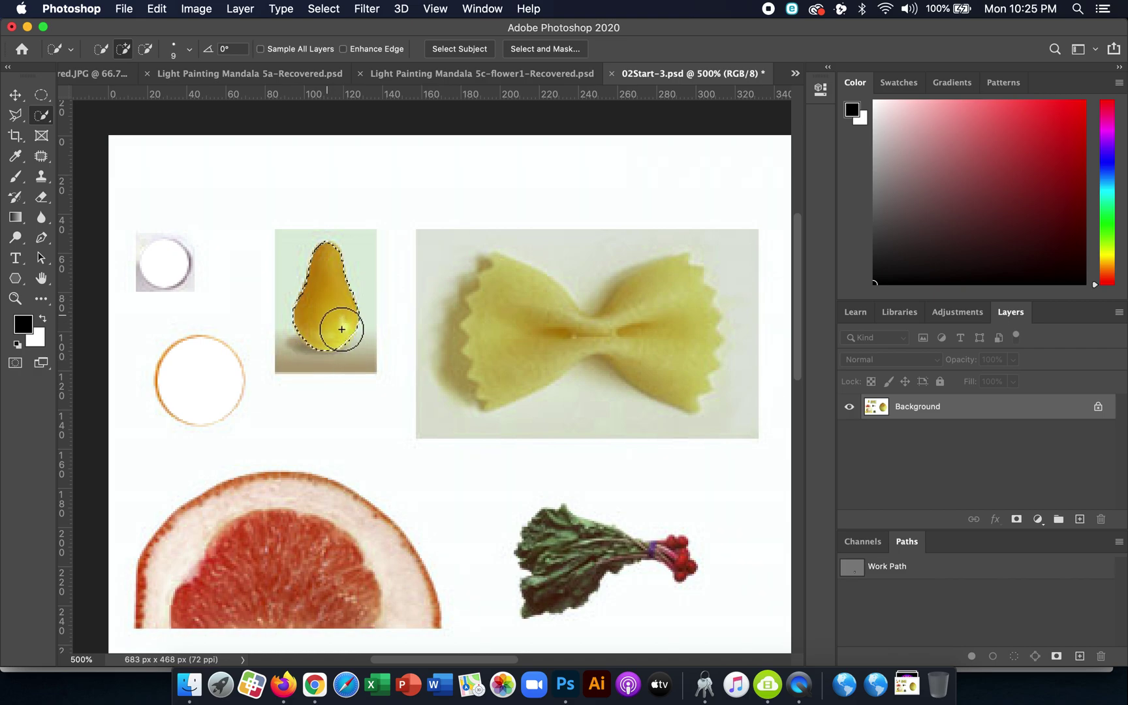
pyautogui.press('super+d')
# Retry the pear selection twice with a 35 px brush, deselecting after each attempt
pyautogui.click(190, 50)
pyautogui.moveTo(109, 88); pyautogui.dragTo(132, 90)
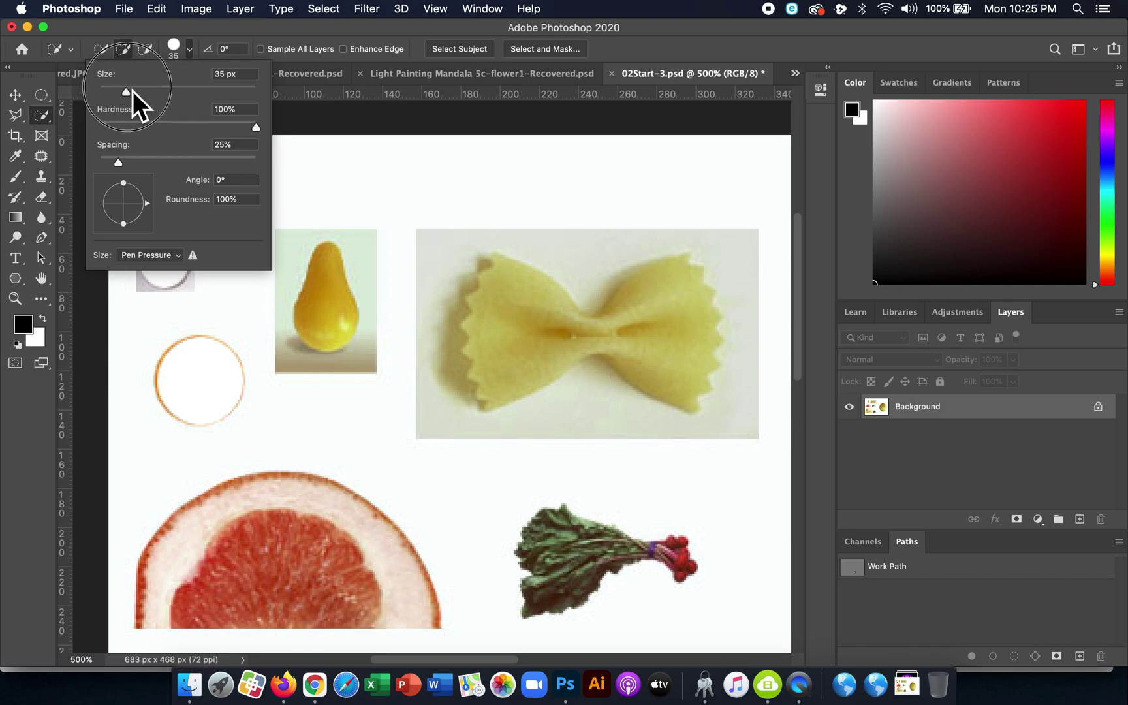
pyautogui.click(336, 305)
pyautogui.moveTo(327, 297); pyautogui.dragTo(309, 248)
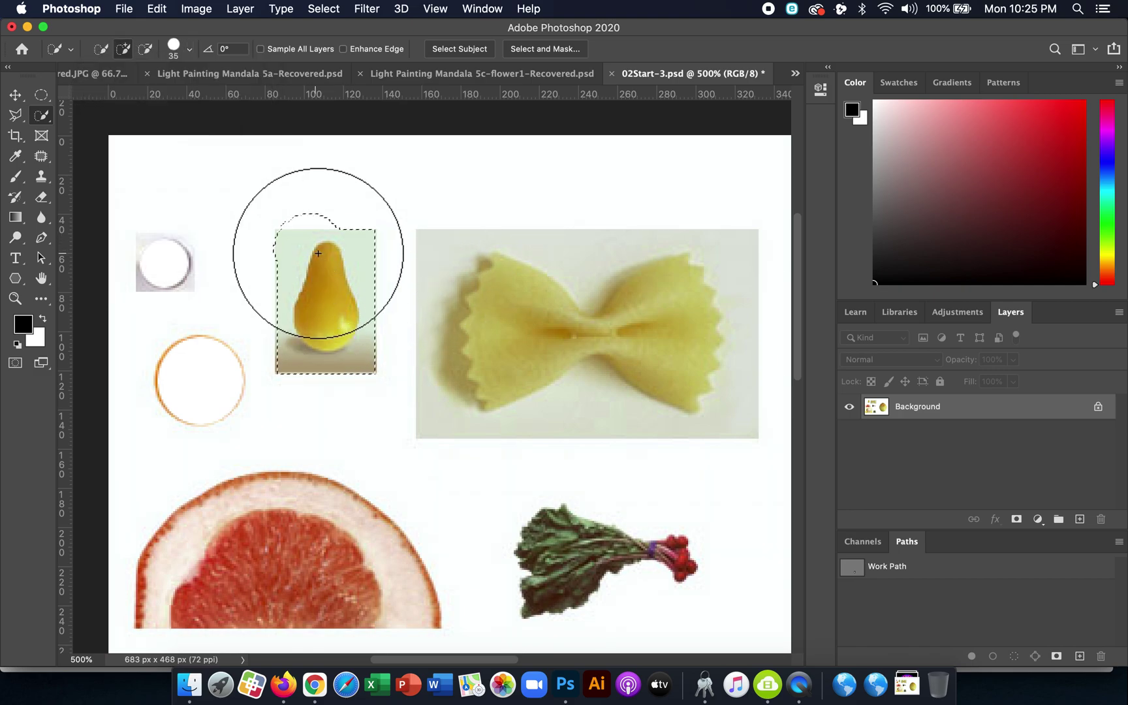
pyautogui.press('super+d')
pyautogui.moveTo(333, 300); pyautogui.dragTo(315, 314)
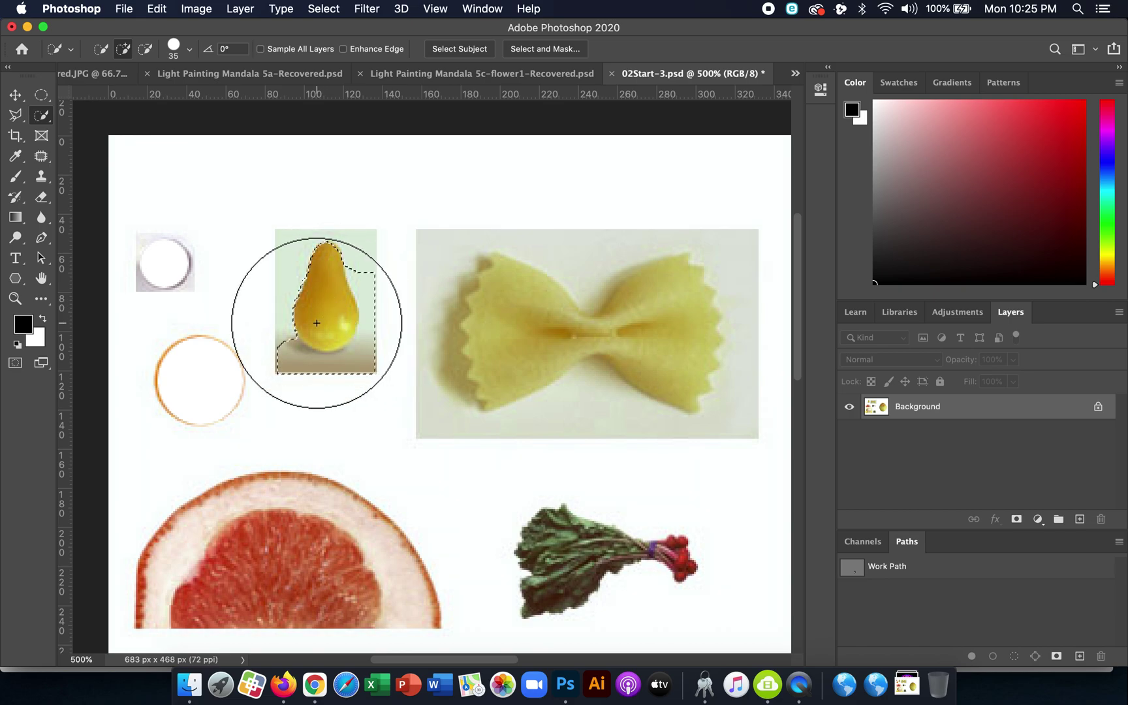
pyautogui.press('super+d')
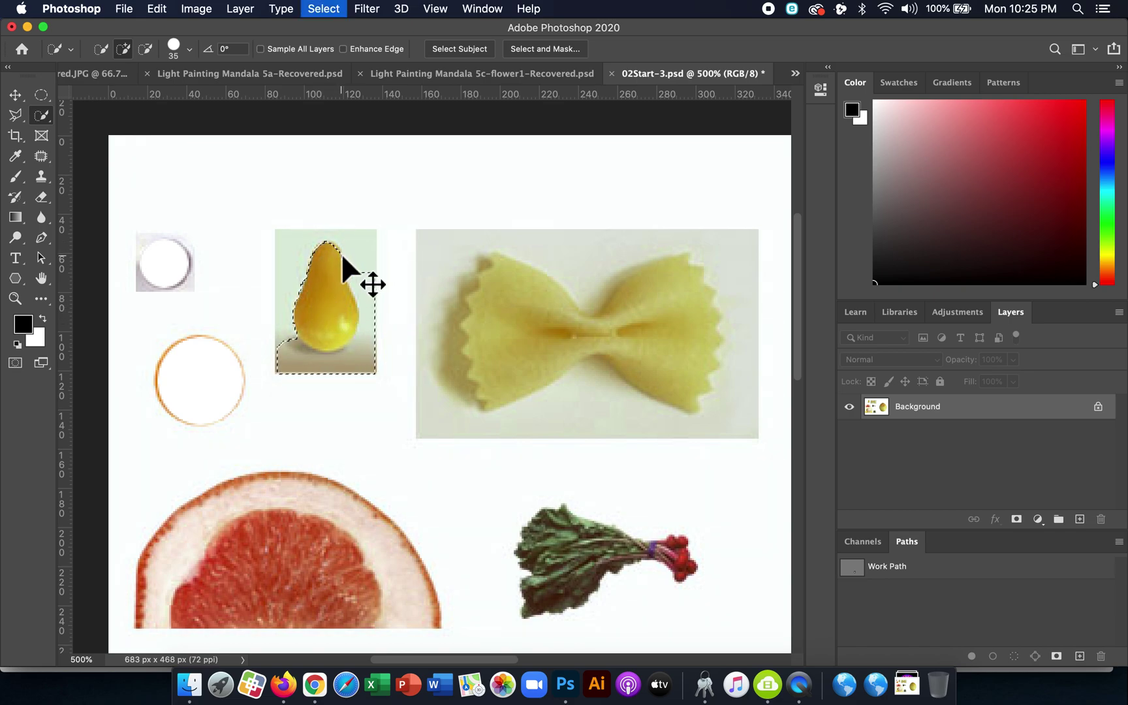
# Select the whole pear with the Magic Wand, Shift-adding its remaining parts
pyautogui.click(46, 123)
pyautogui.click(83, 144)
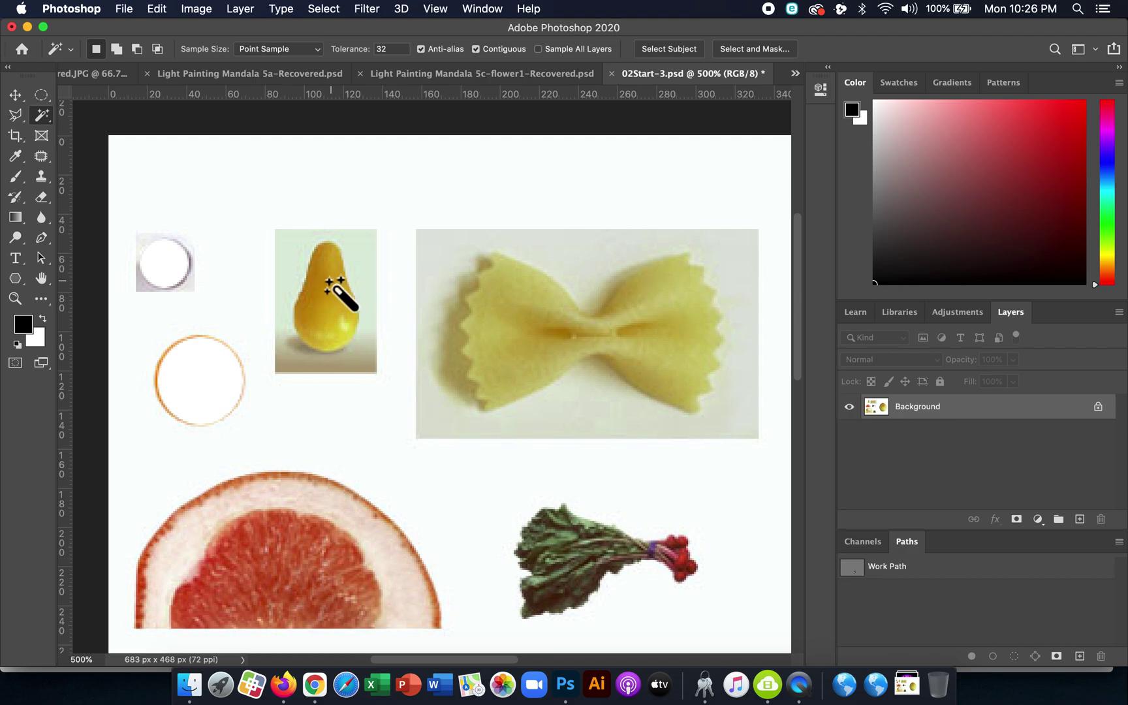
pyautogui.keyDown('shift'); pyautogui.click(343, 326); pyautogui.keyUp('shift')
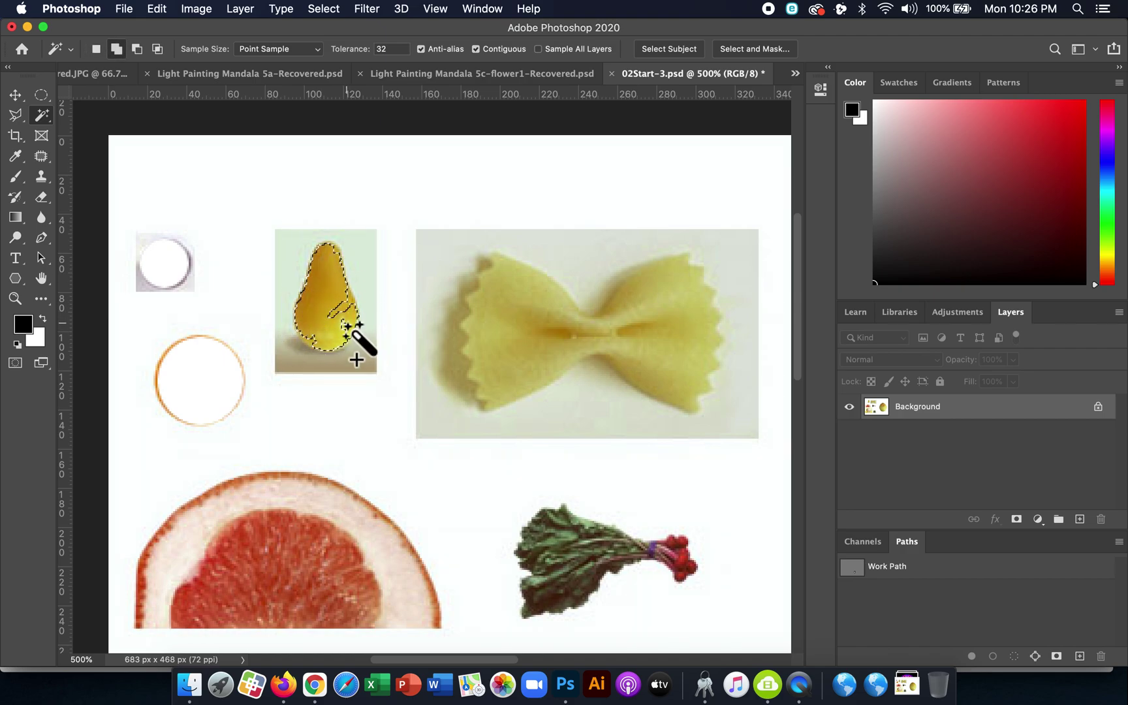
pyautogui.keyDown('shift'); pyautogui.click(347, 333); pyautogui.keyUp('shift')
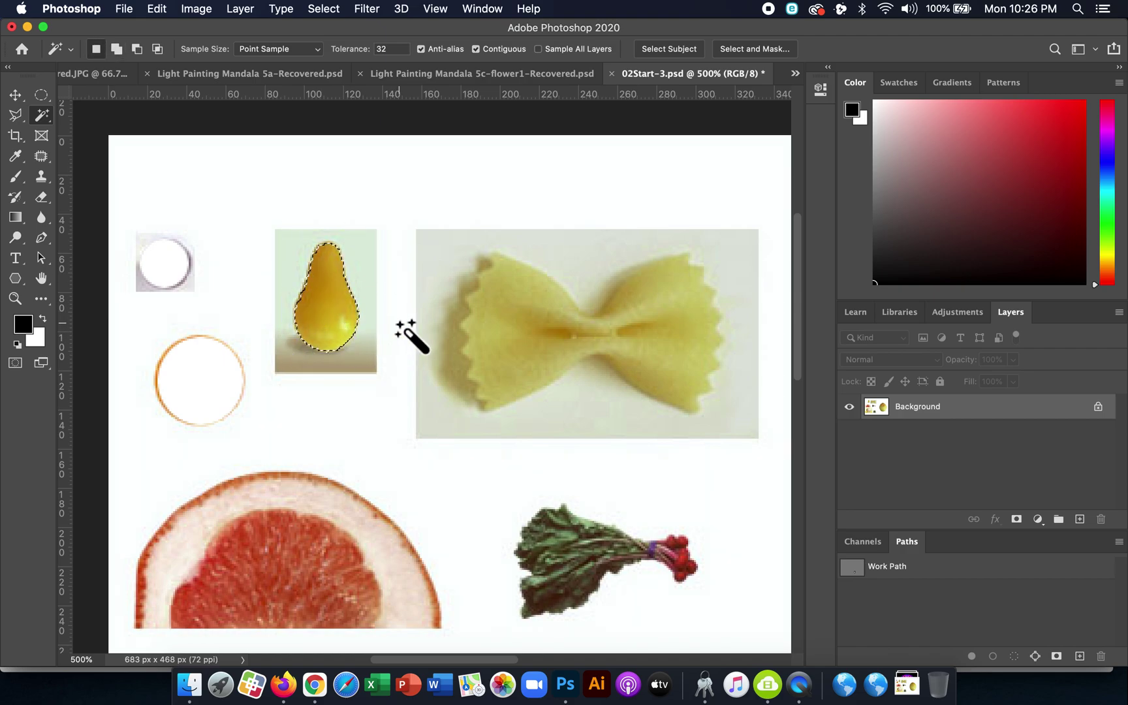
# Zoom out and move the pear onto the melon below the eyes as a nose, then deselect
pyautogui.press('super+minus')
pyautogui.press('super+minus')
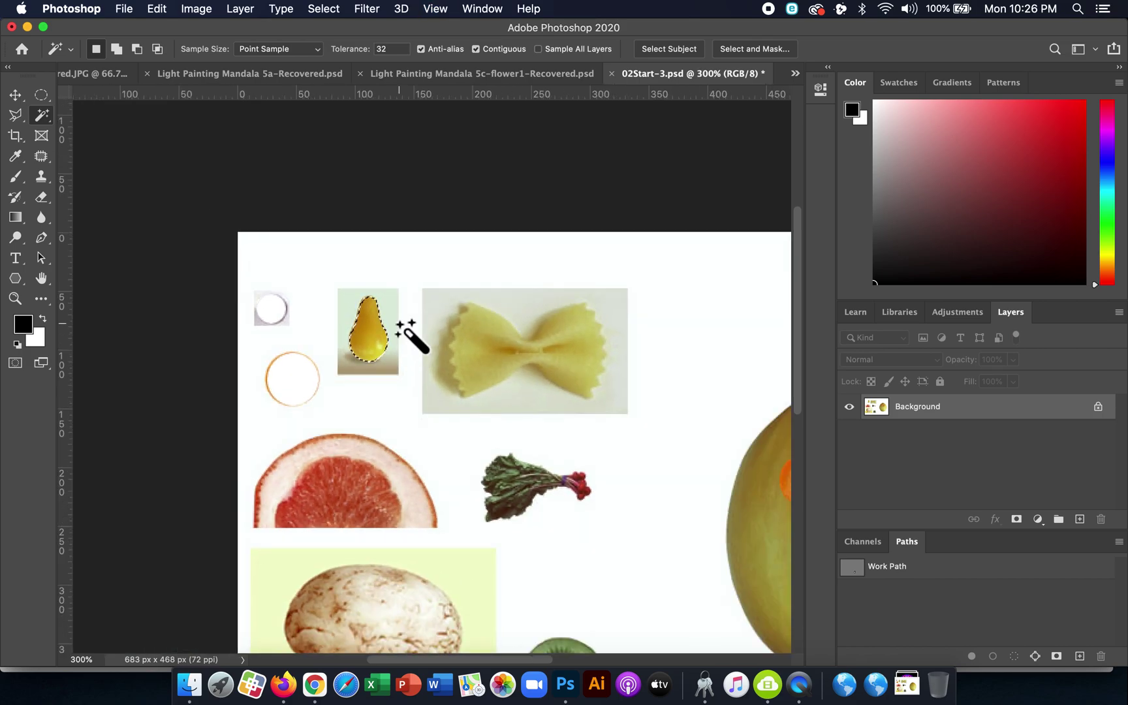
pyautogui.press('v')
pyautogui.scroll(-5, 406, 330)
pyautogui.hscroll(8, 406, 330)
pyautogui.moveTo(157, 198); pyautogui.dragTo(629, 386)
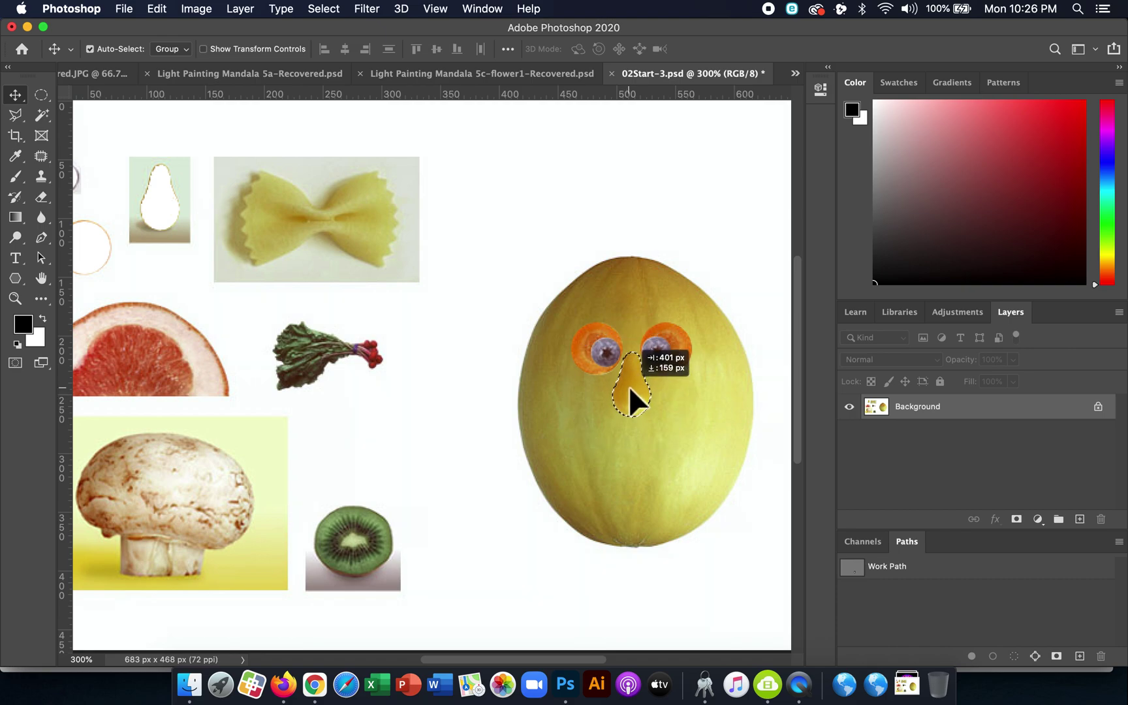
pyautogui.press('super+d')
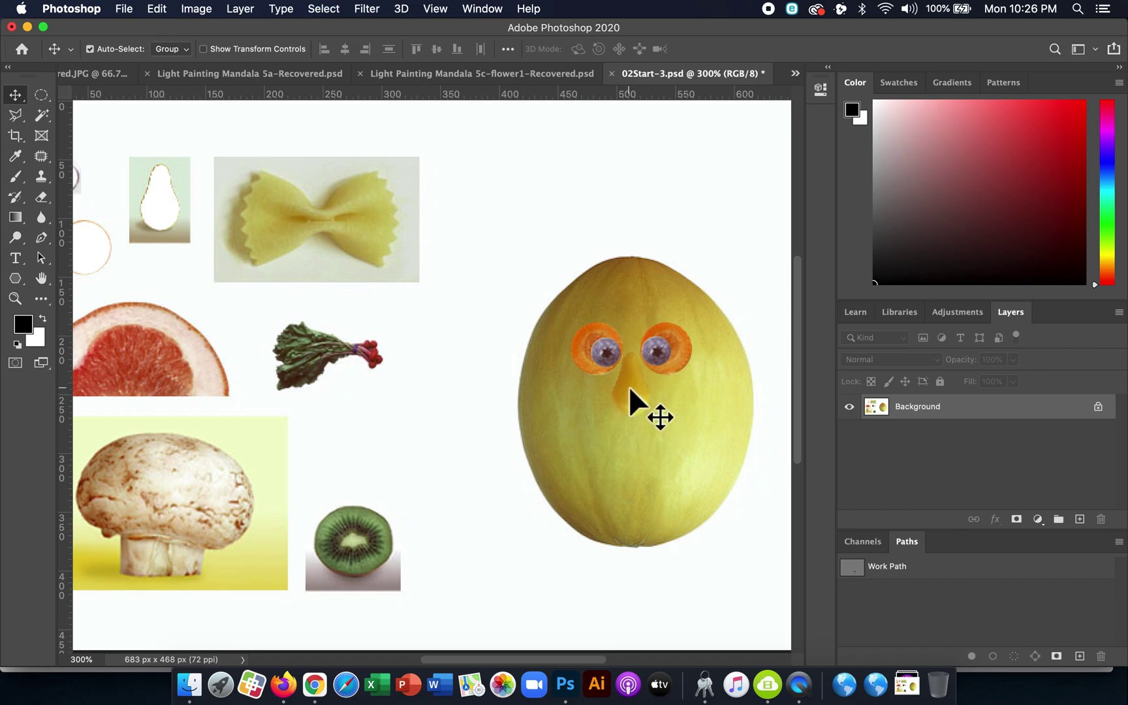
# Draw a rectangular marquee around the leafy beet/rhubarb
pyautogui.scroll(-3, 390, 449)
pyautogui.hscroll(-3, 390, 449)
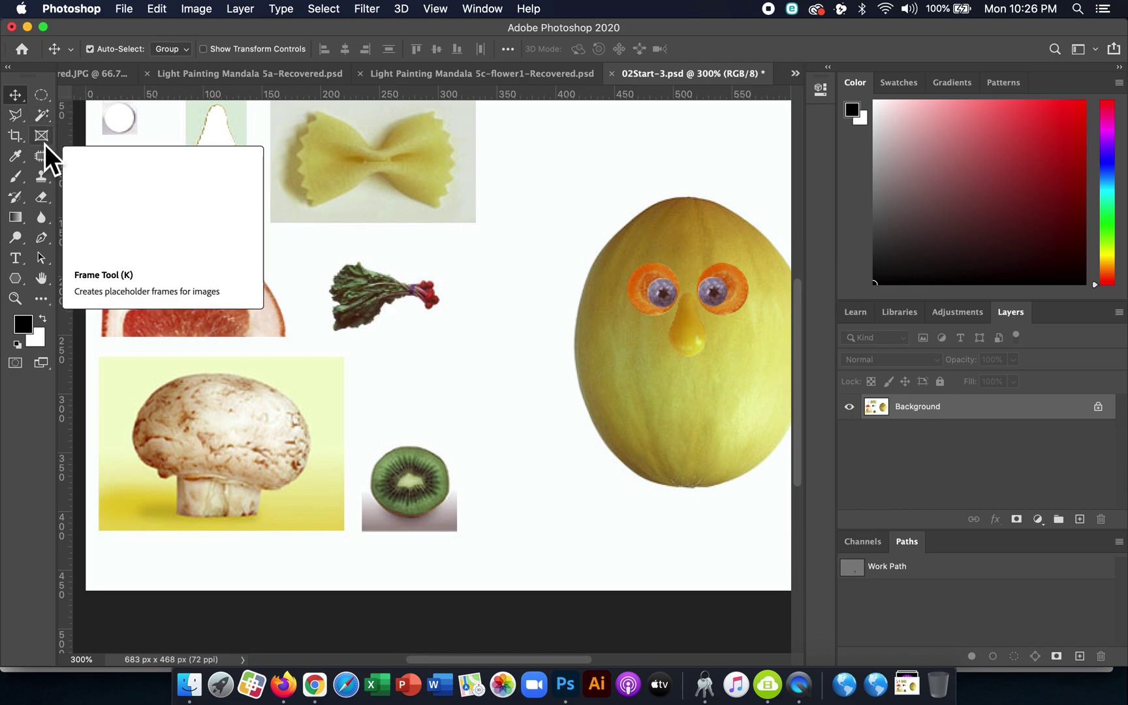
pyautogui.click(42, 98)
pyautogui.moveTo(42, 101); pyautogui.dragTo(104, 95)
pyautogui.moveTo(316, 256); pyautogui.dragTo(456, 354)
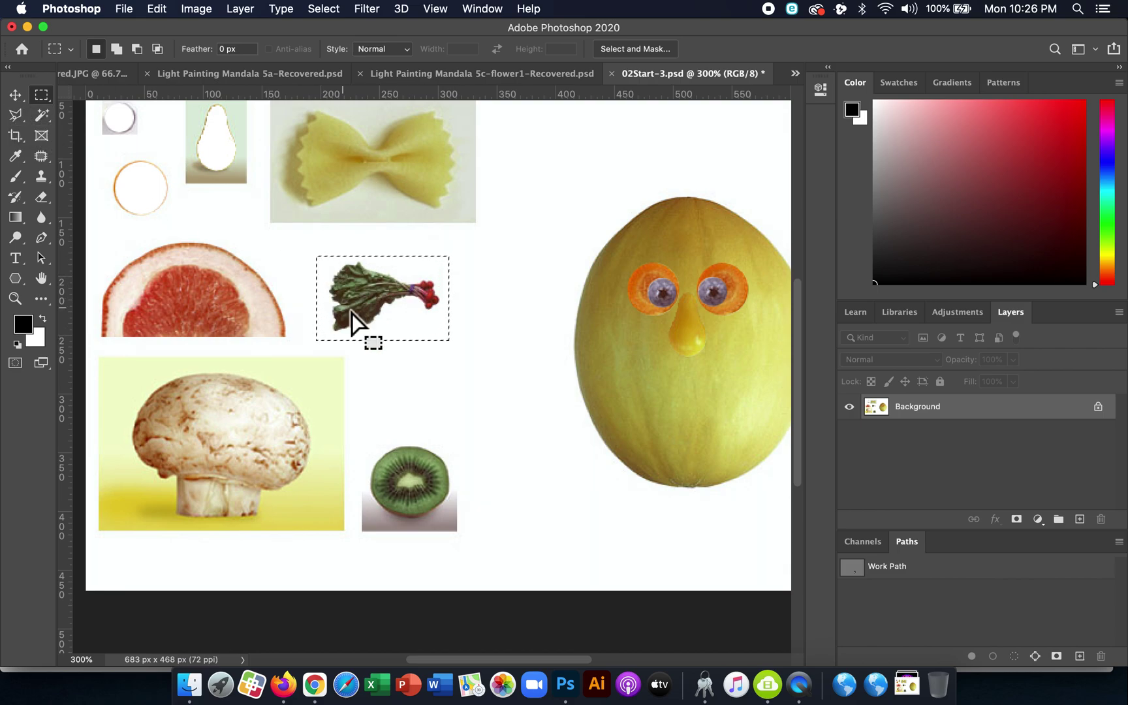
# Trim the selection to the leaves with an Alt Magic Wand click, then choose Object Selection
pyautogui.click(42, 116)
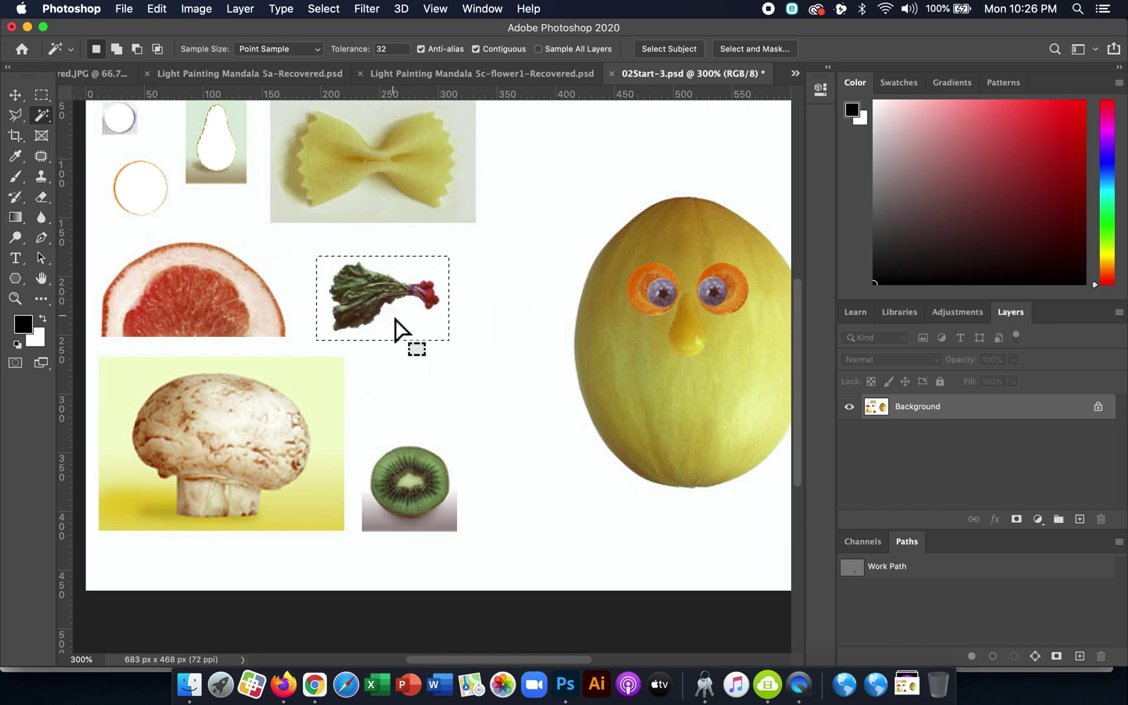
pyautogui.press('alt')
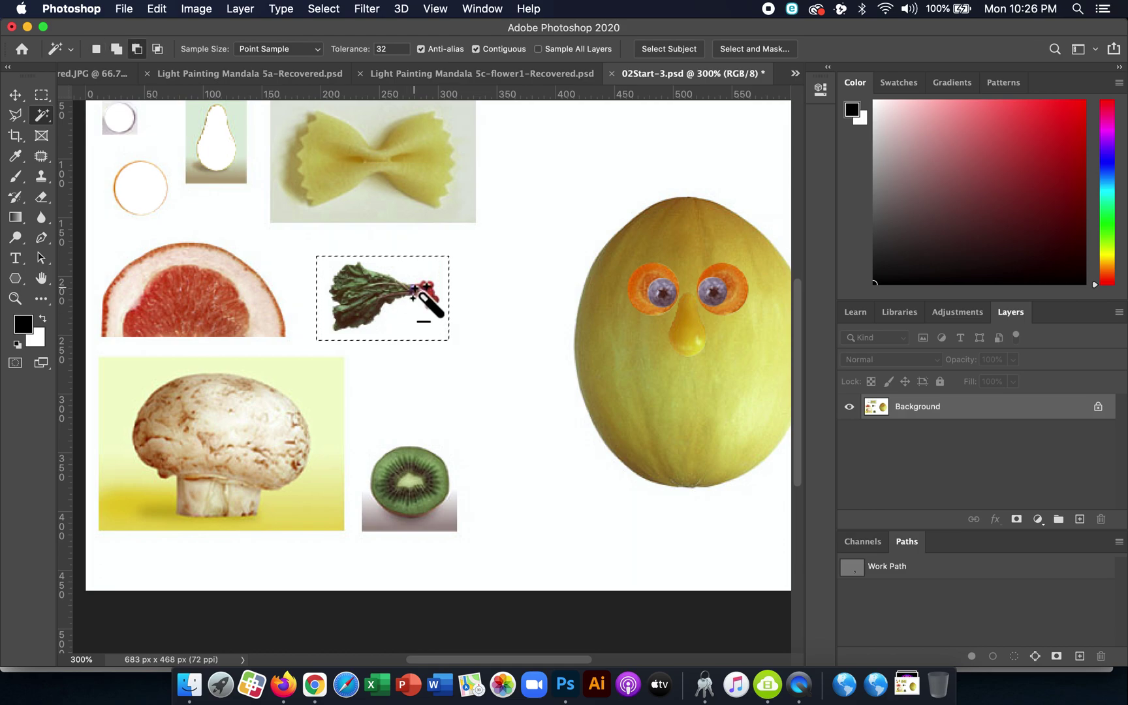
pyautogui.click(417, 277)
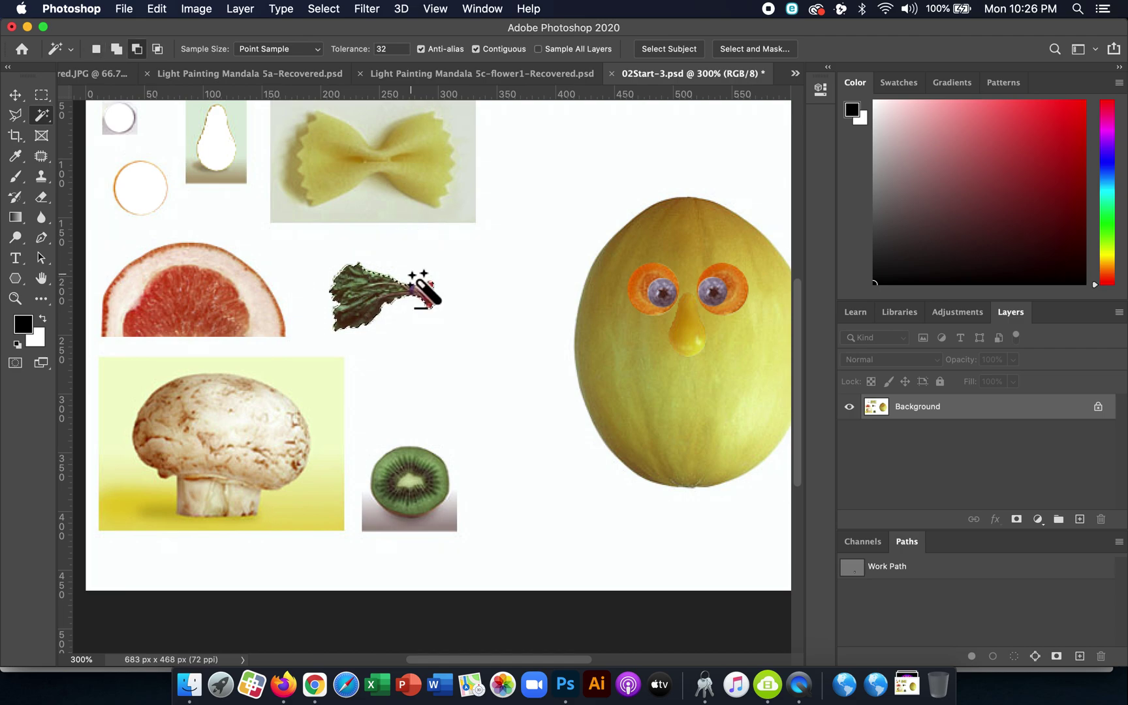
pyautogui.click(45, 121)
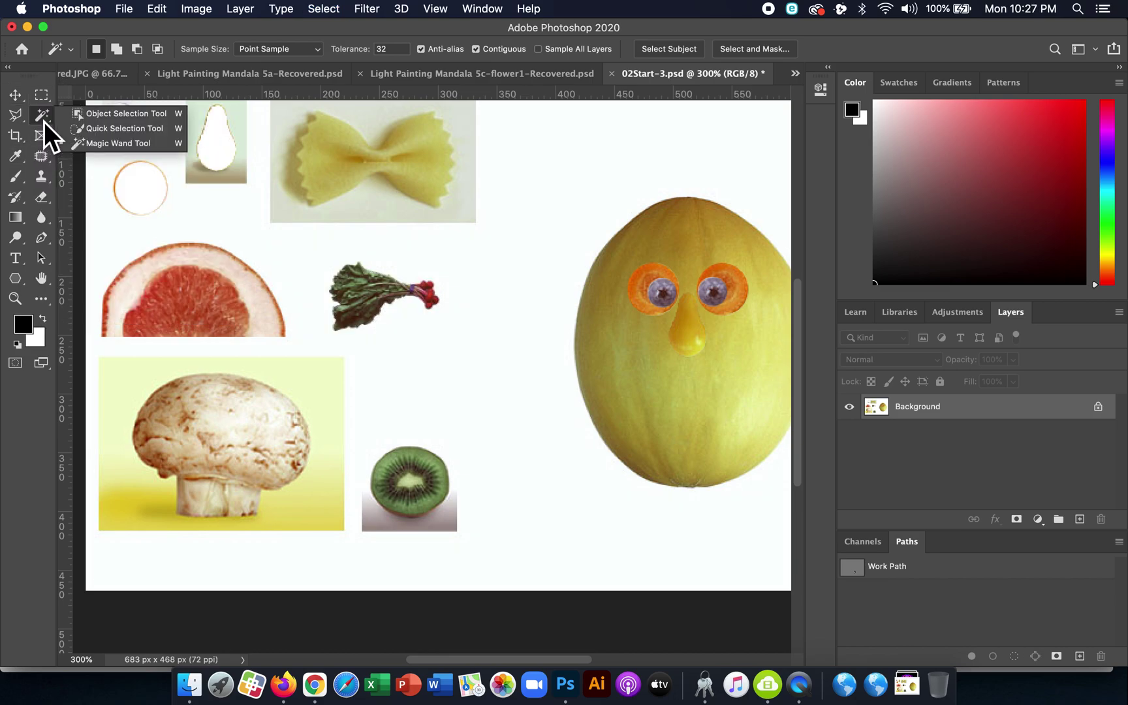
pyautogui.click(81, 118)
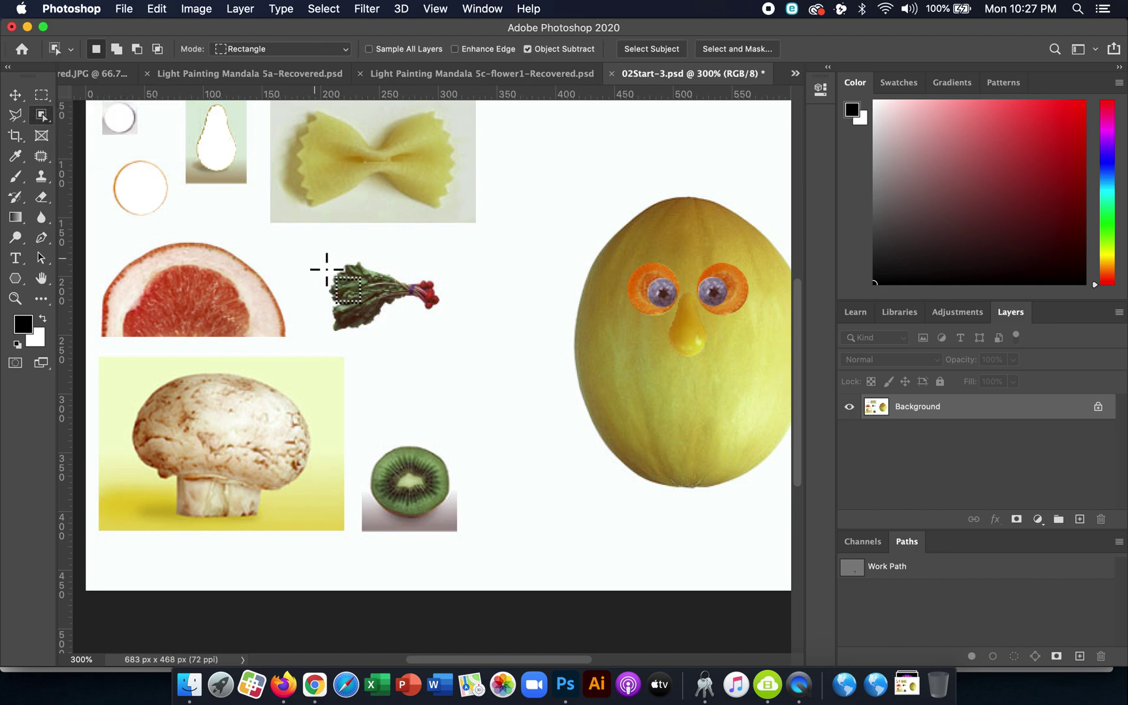
# Select the beet leaf and move it onto the melon above the left eye
pyautogui.moveTo(324, 264); pyautogui.dragTo(474, 354)
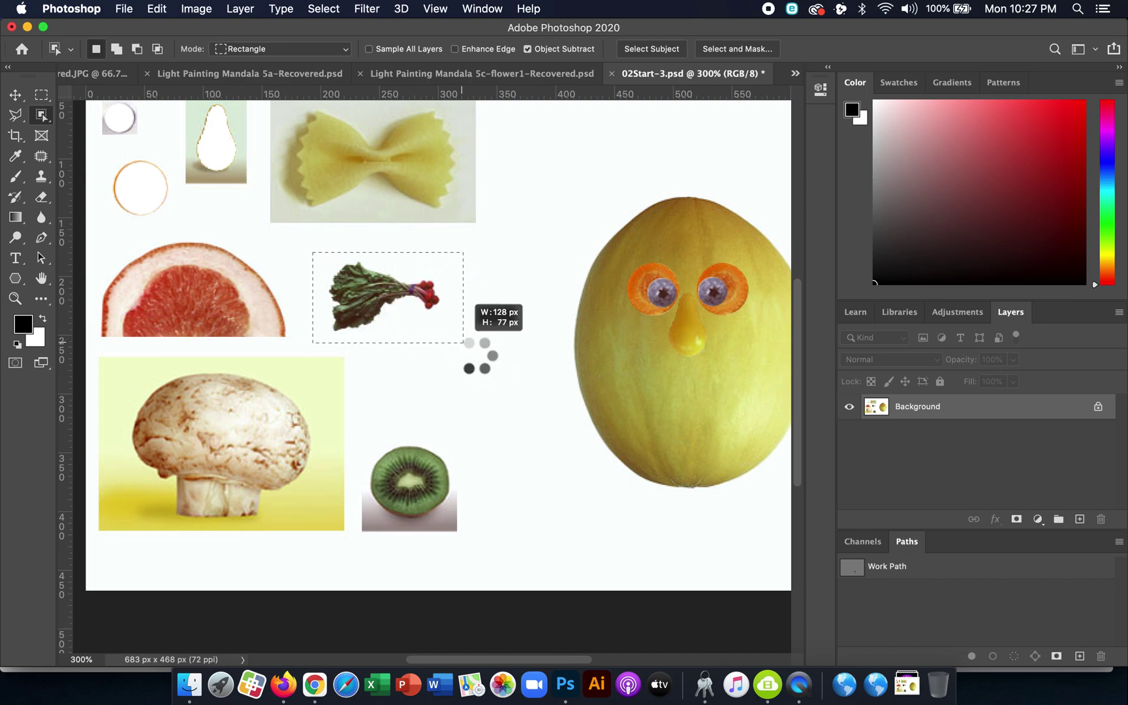
pyautogui.click(17, 95)
pyautogui.moveTo(362, 293); pyautogui.dragTo(611, 258)
# Alt-drag a copy over the right eye, flip it horizontally and nudge it slightly down
pyautogui.hscroll(5, 638, 308)
pyautogui.scroll(1, 638, 308)
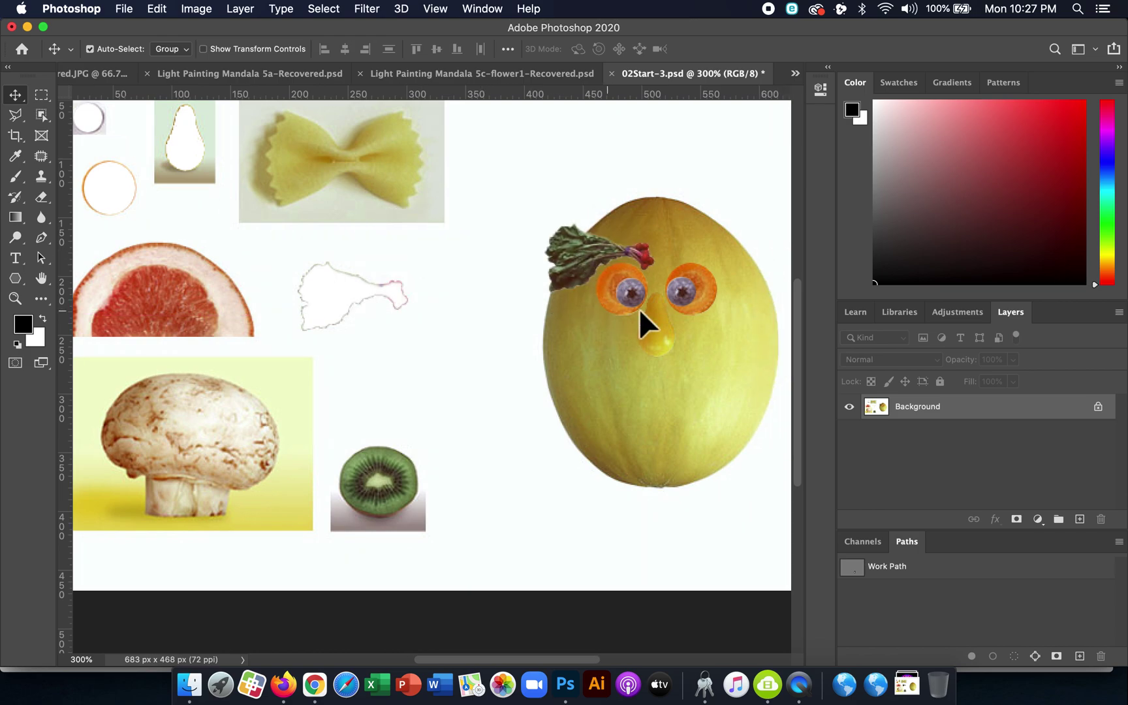
pyautogui.moveTo(507, 265); pyautogui.dragTo(619, 262)
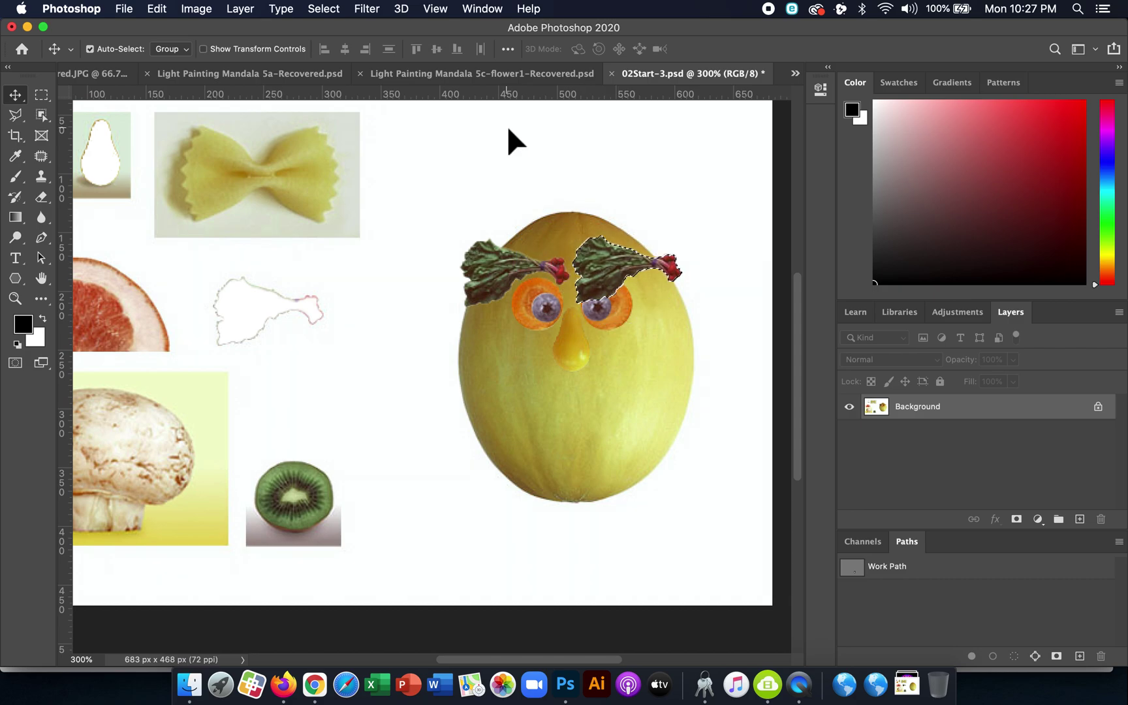
pyautogui.click(148, 8)
pyautogui.moveTo(205, 374)
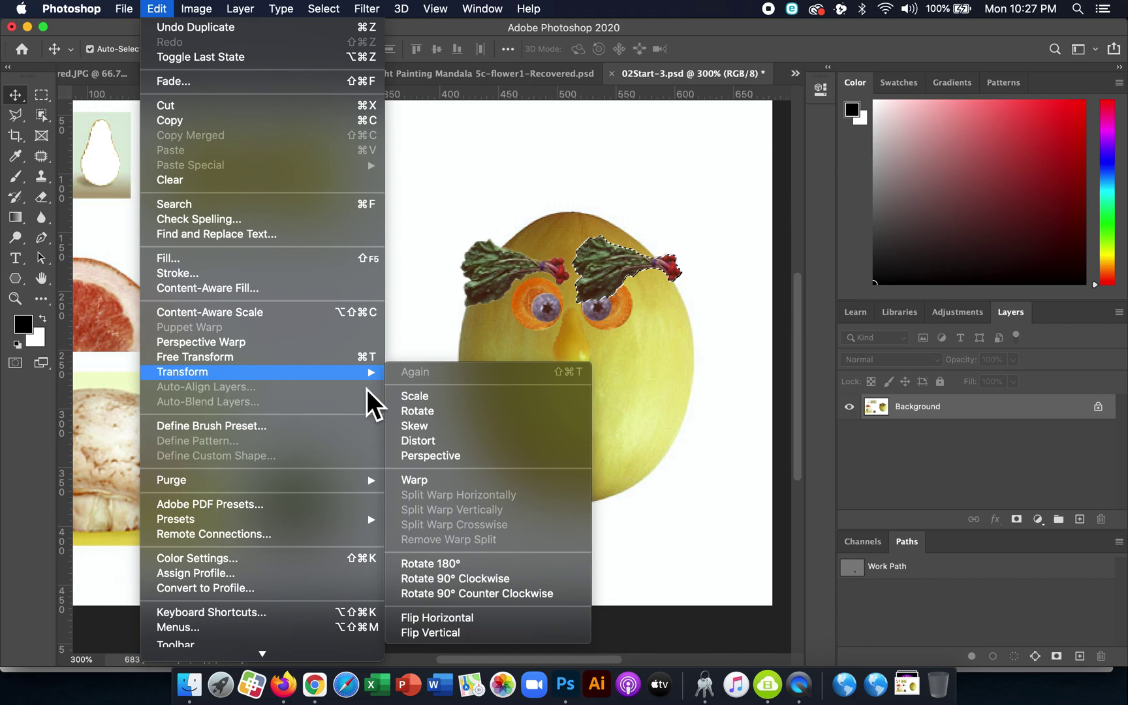
pyautogui.click(461, 619)
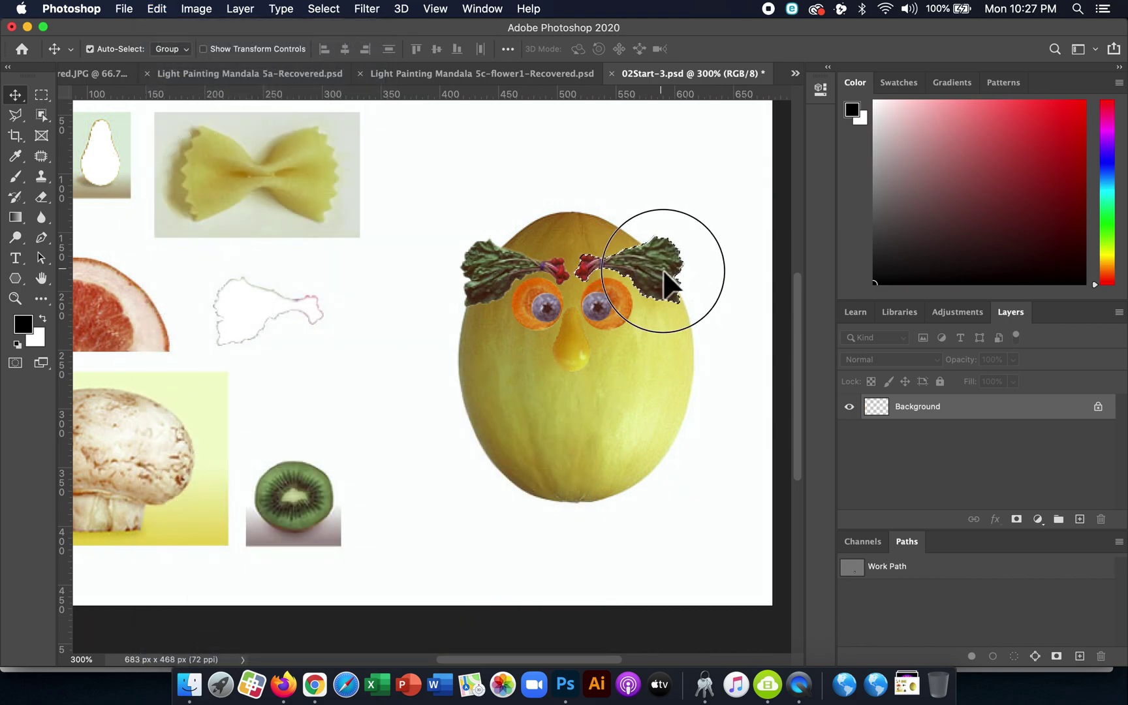
pyautogui.moveTo(662, 270); pyautogui.dragTo(663, 280)
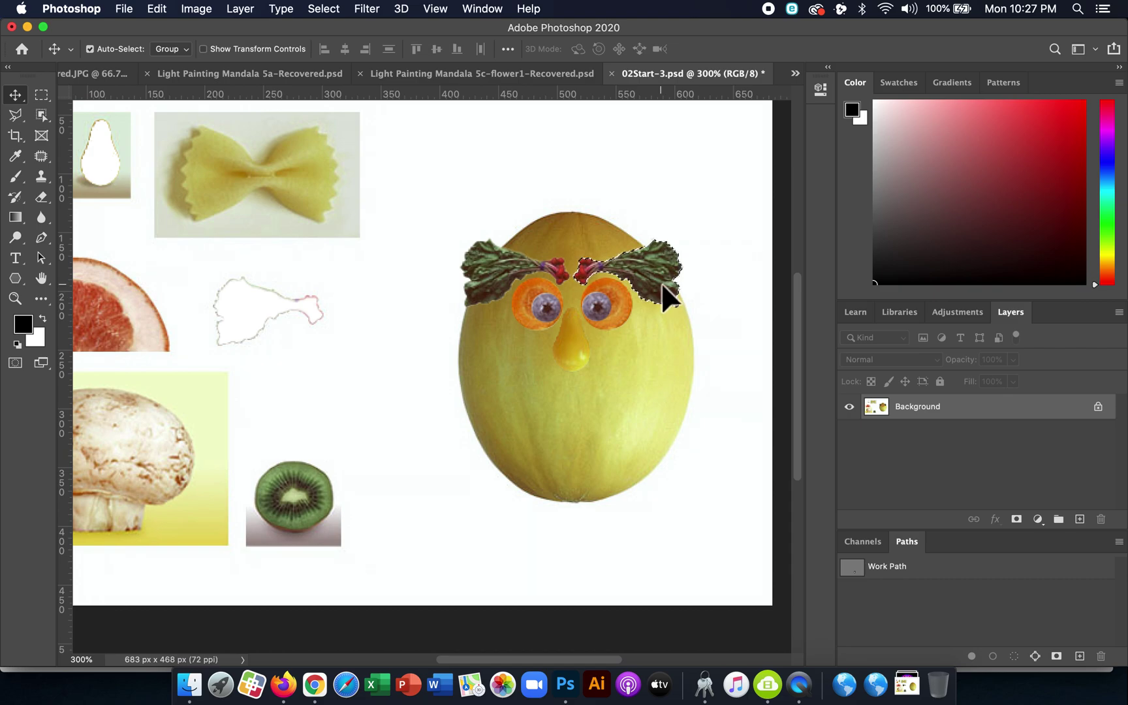
pyautogui.click(157, 9)
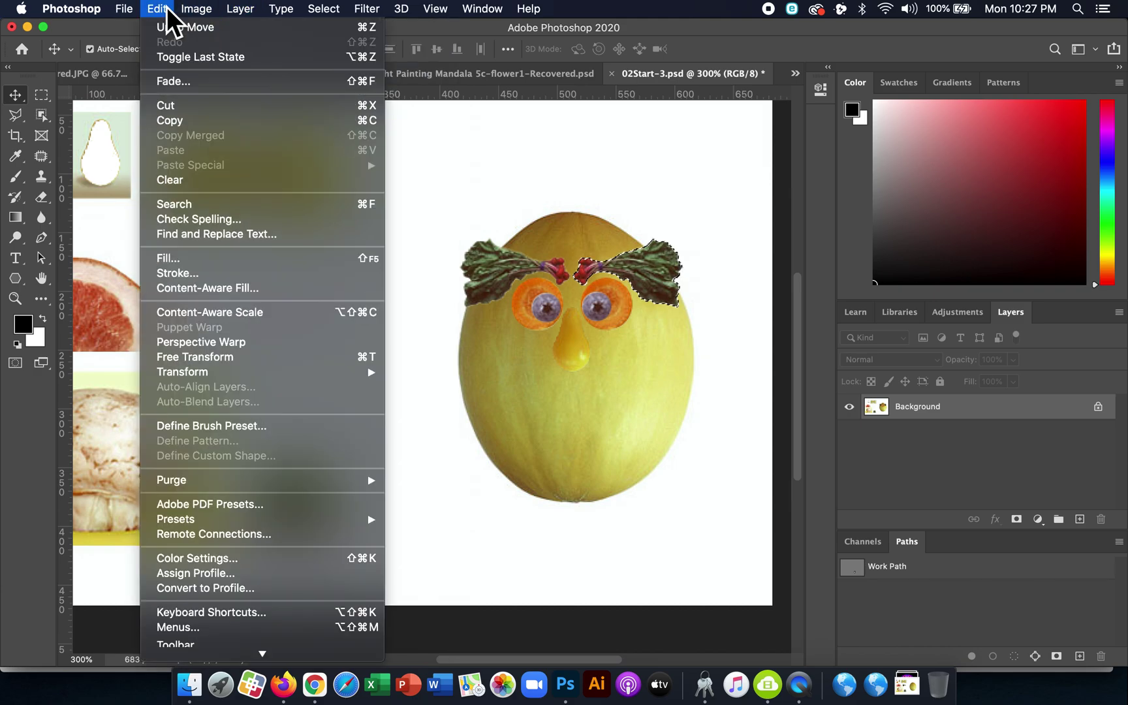
pyautogui.click(166, 6)
pyautogui.press('super+t')
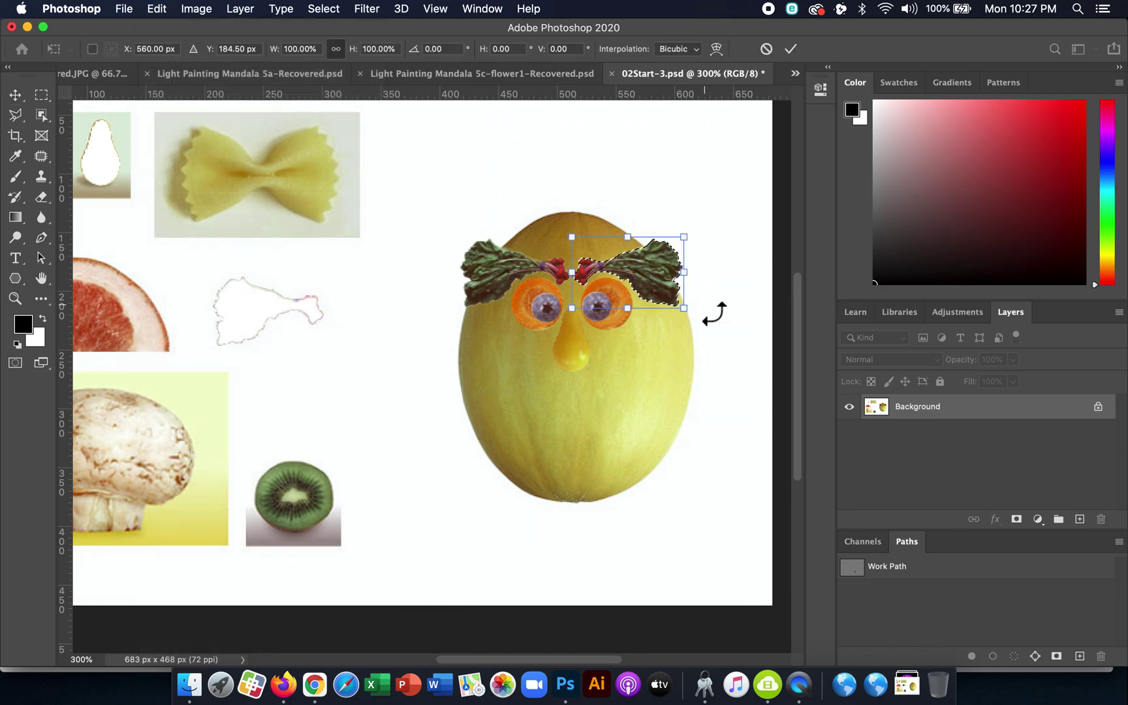
pyautogui.moveTo(714, 310); pyautogui.dragTo(677, 300)
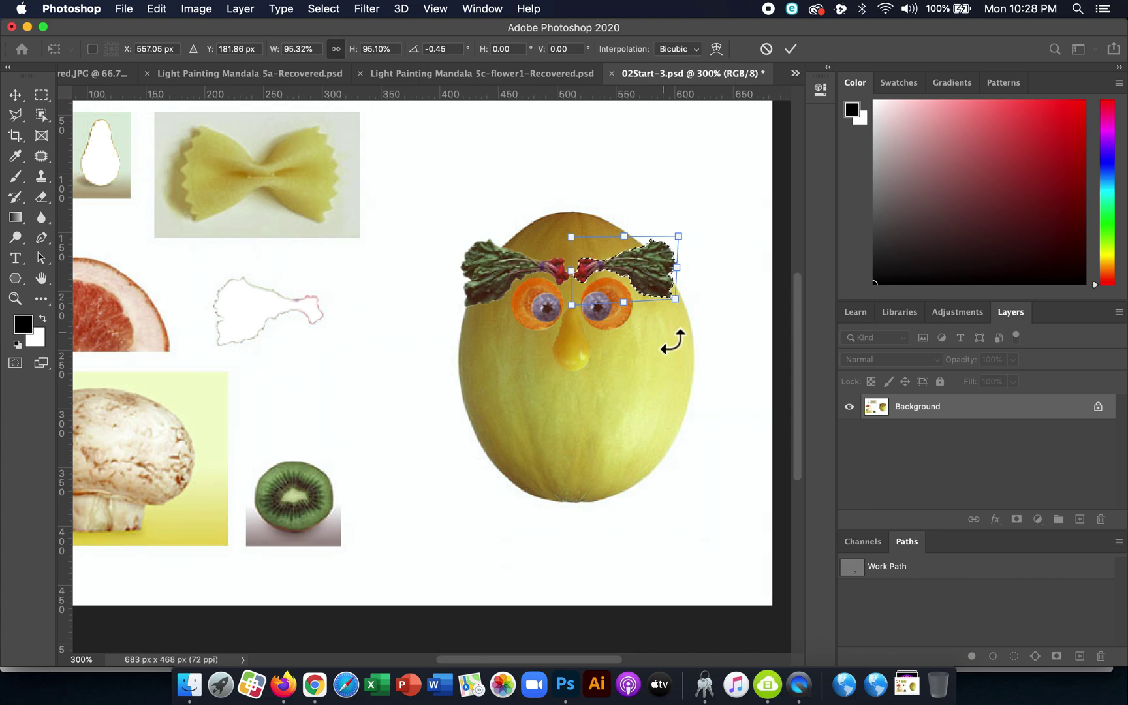
pyautogui.press('Escape')
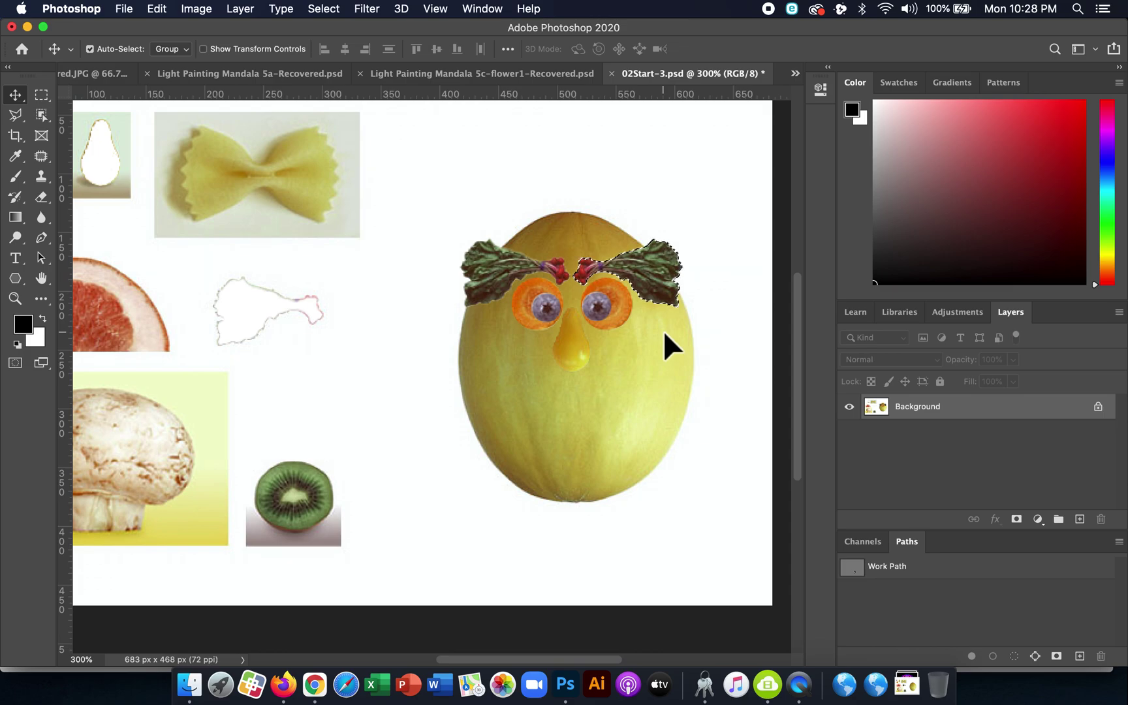
pyautogui.press('super+d')
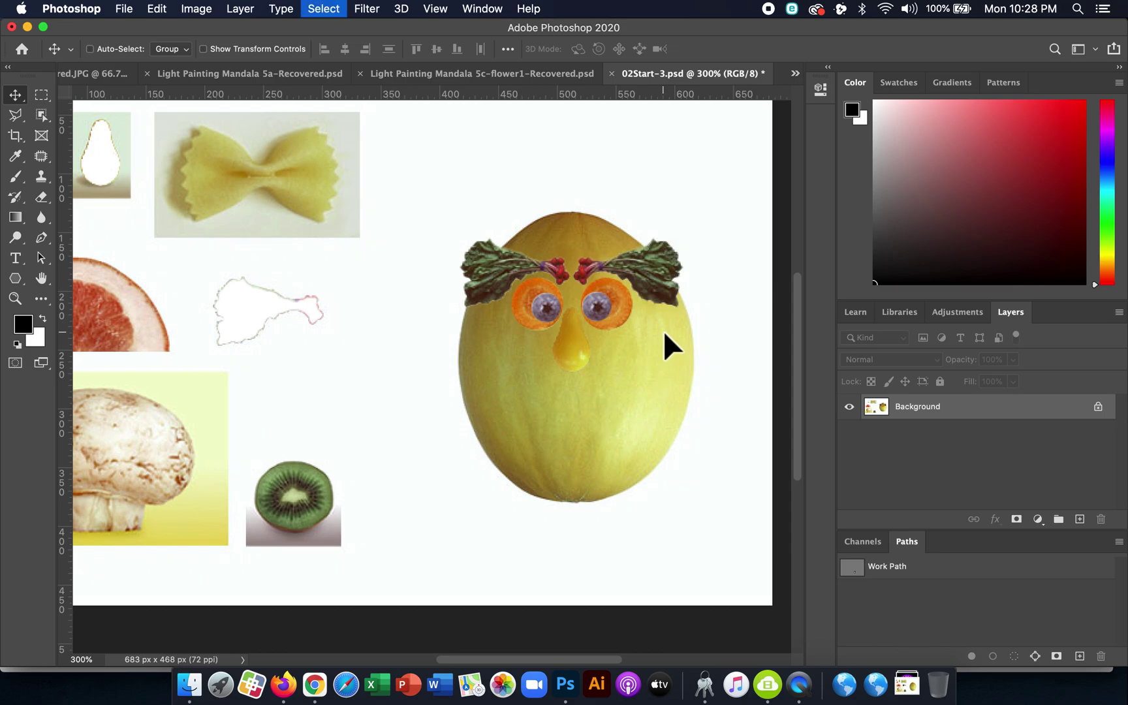
# Select the round kiwi slice with the Elliptical Marquee
pyautogui.scroll(-3, 418, 299)
pyautogui.hscroll(-3, 419, 299)
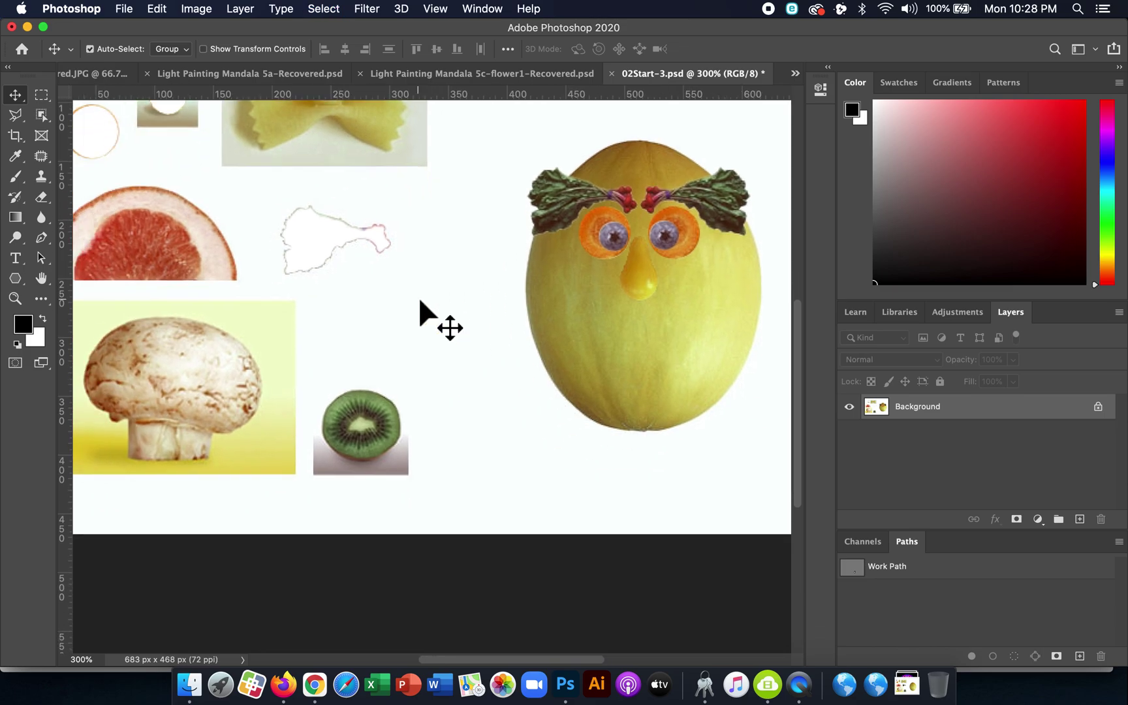
pyautogui.click(47, 99)
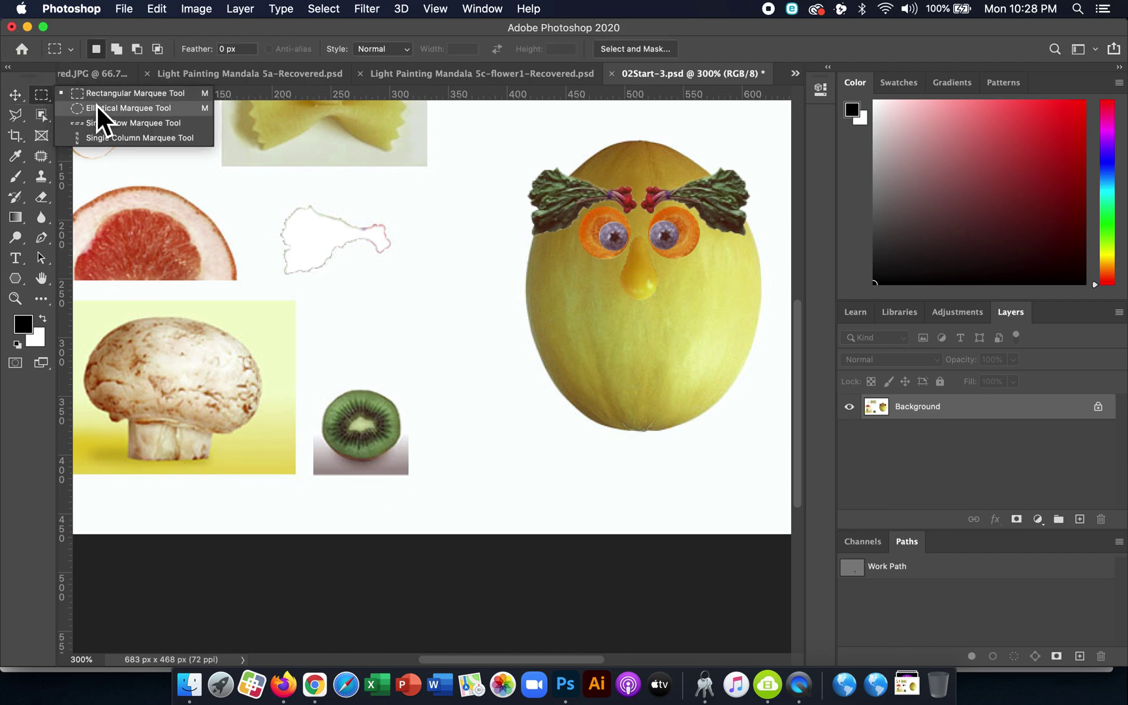
pyautogui.click(98, 108)
pyautogui.moveTo(325, 396); pyautogui.dragTo(657, 372)
pyautogui.press('v')
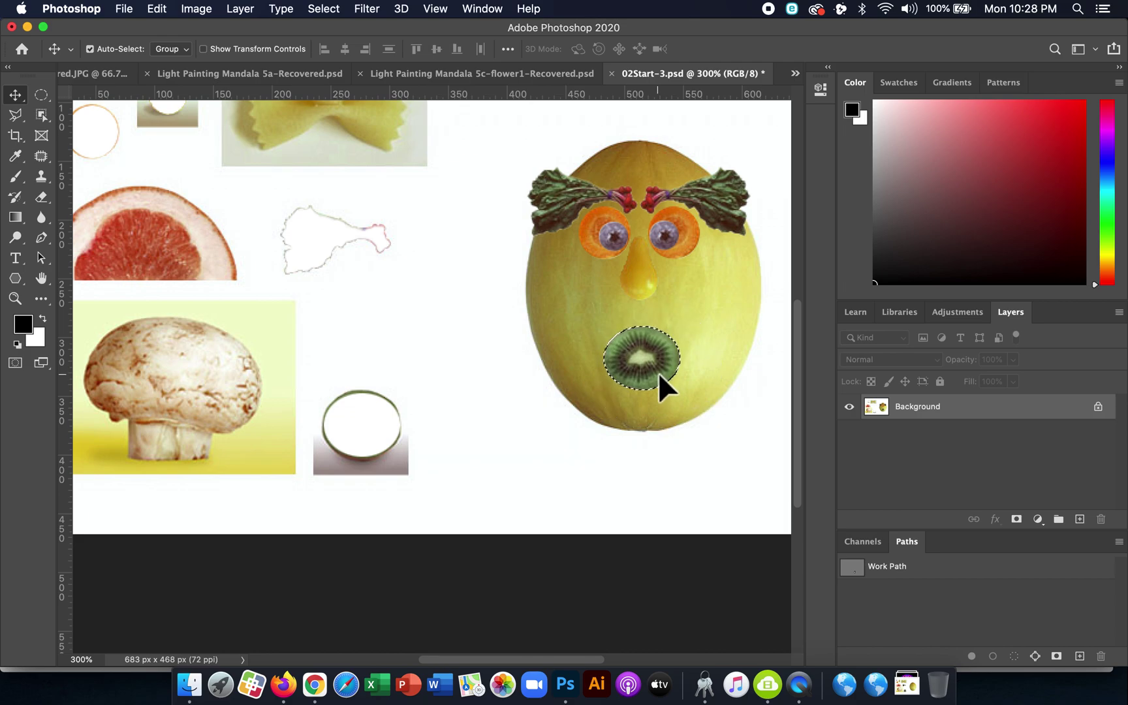
# Warp the kiwi slice into a curved mouth shape at 500% zoom and commit it
pyautogui.click(153, 9)
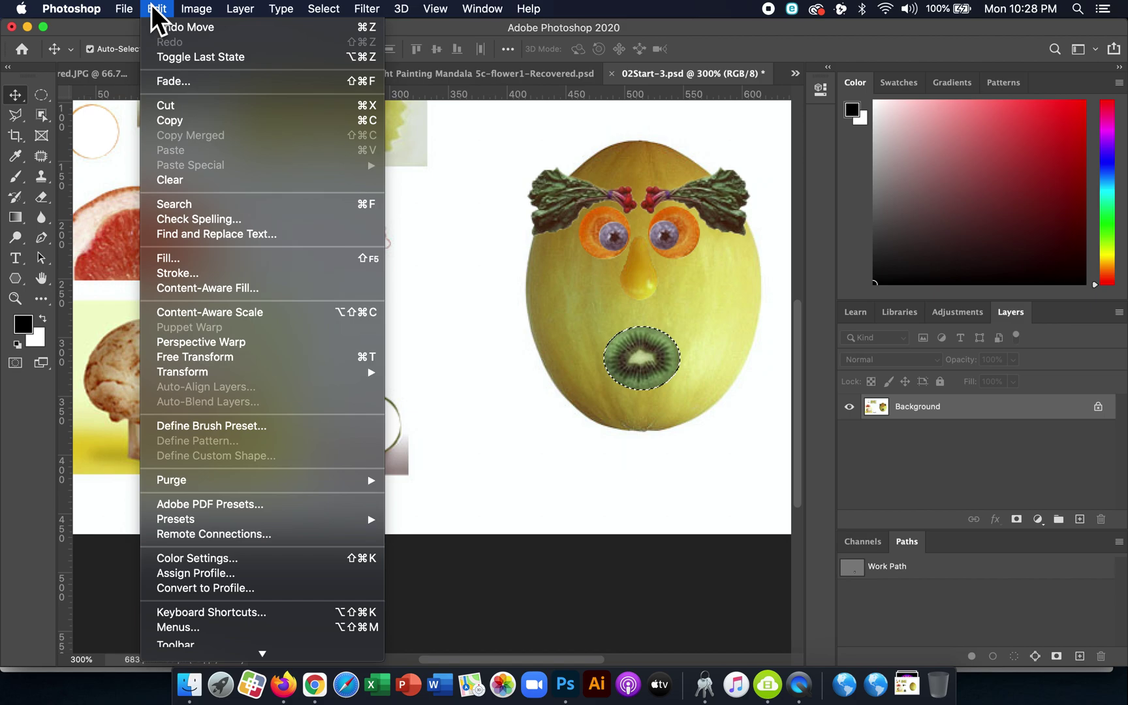
pyautogui.moveTo(177, 373)
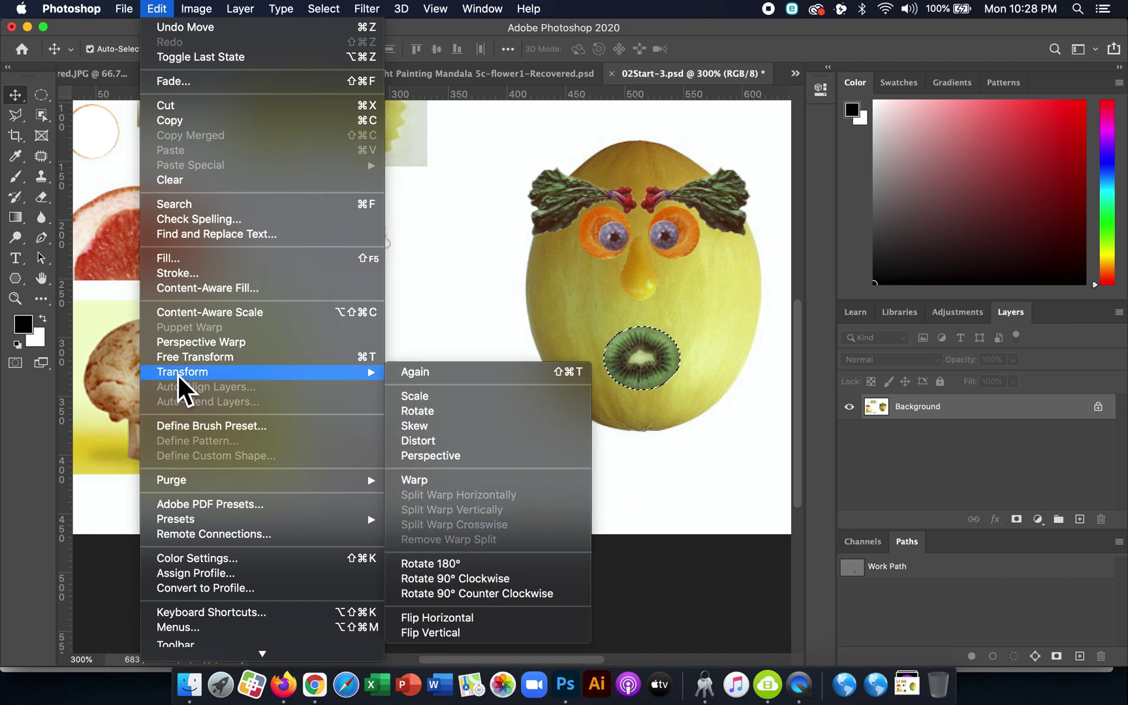
pyautogui.click(448, 481)
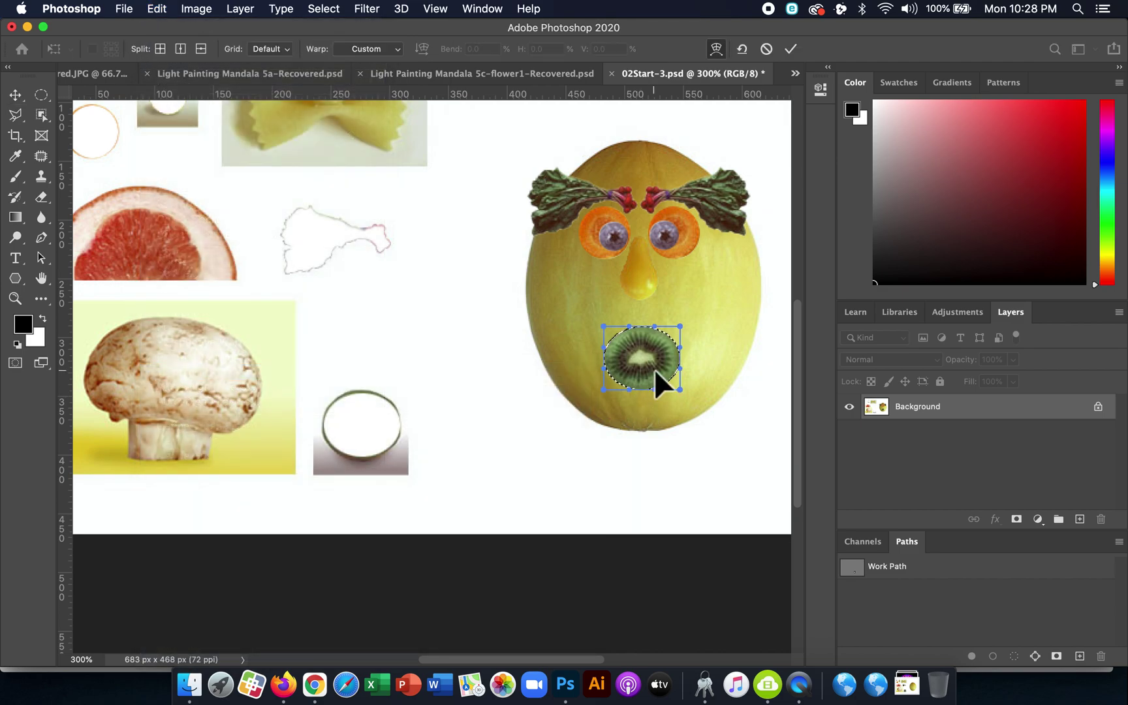
pyautogui.press('super+equal')
pyautogui.press('super+equal')
pyautogui.hscroll(2, 626, 372)
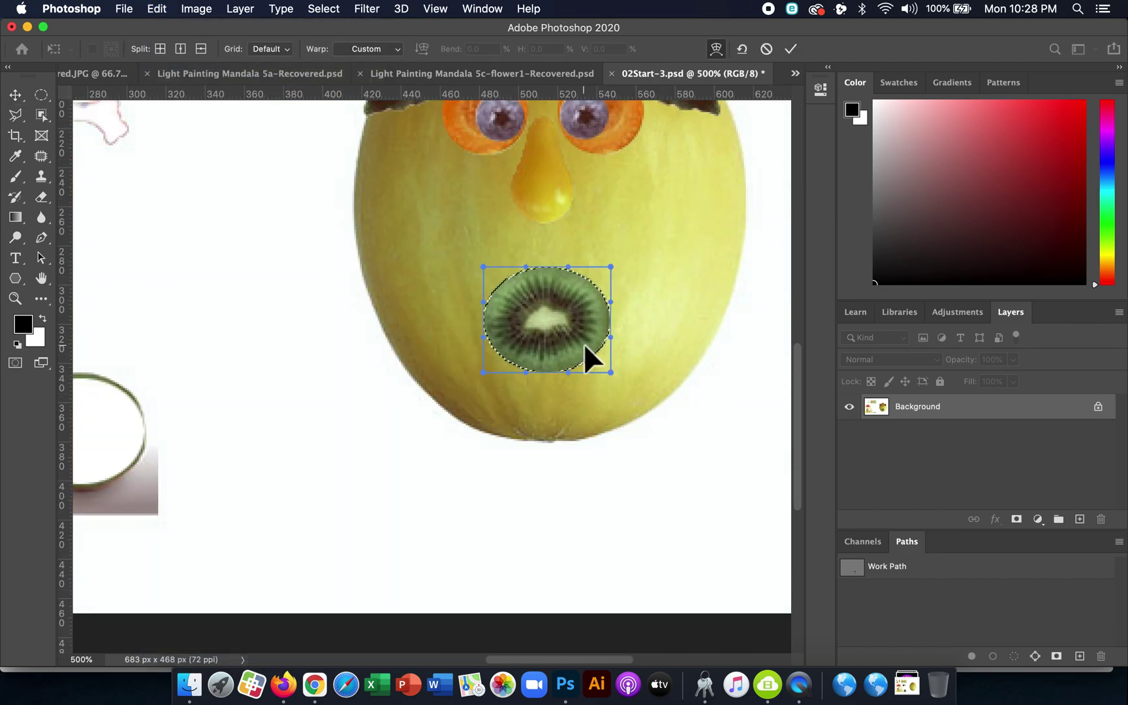
pyautogui.moveTo(544, 291); pyautogui.dragTo(514, 300)
pyautogui.moveTo(567, 274); pyautogui.dragTo(547, 318)
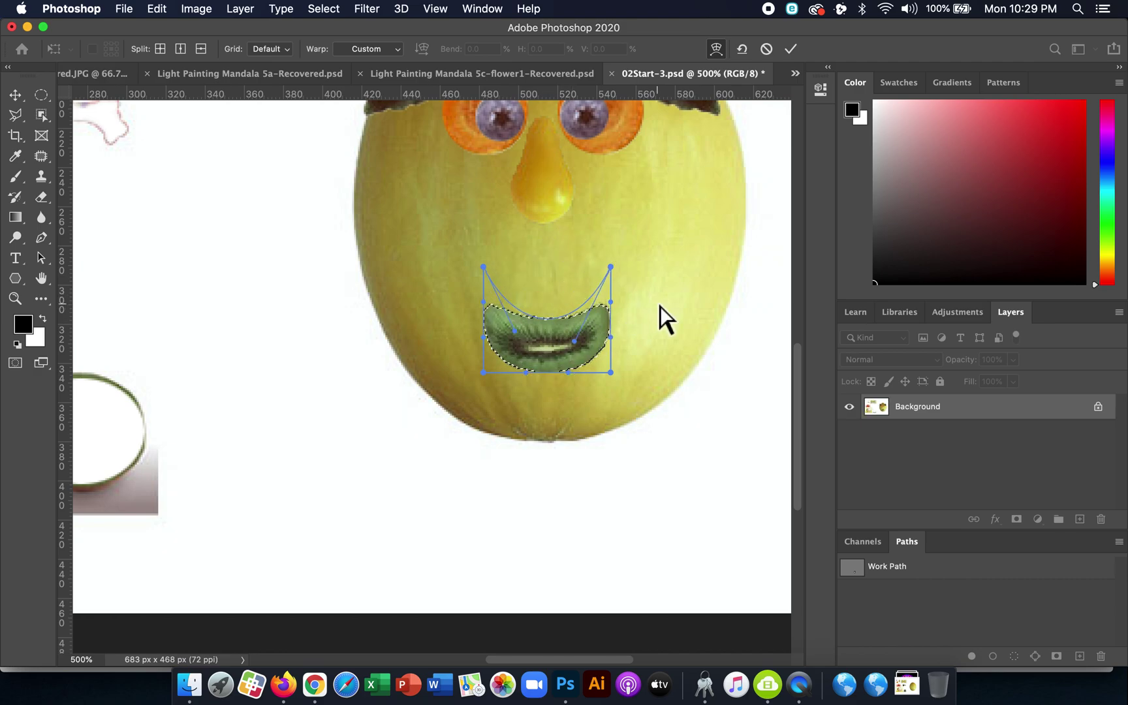
pyautogui.press('Return')
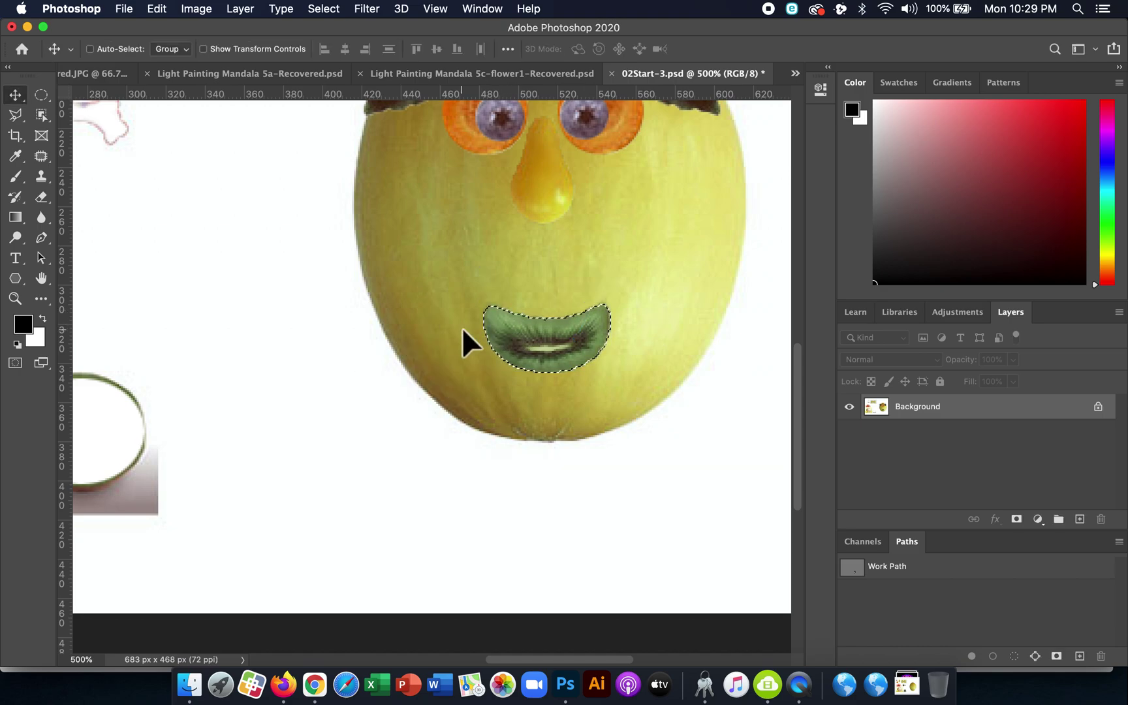
# Zoom back to 300%, nudge the kiwi mouth into place below the nose, and deselect
pyautogui.press('super+minus')
pyautogui.press('super+minus')
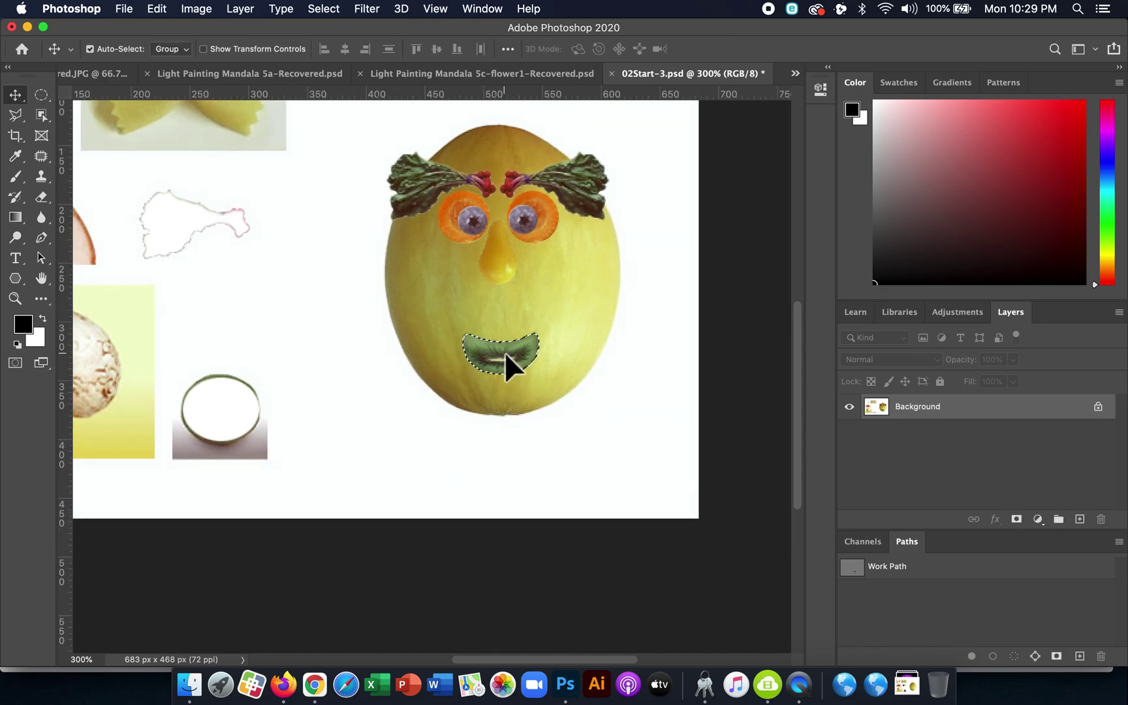
pyautogui.moveTo(505, 352)
pyautogui.mouseDown()
pyautogui.moveTo(506, 324)
pyautogui.moveTo(504, 340)
pyautogui.mouseUp()
pyautogui.press('super+d')
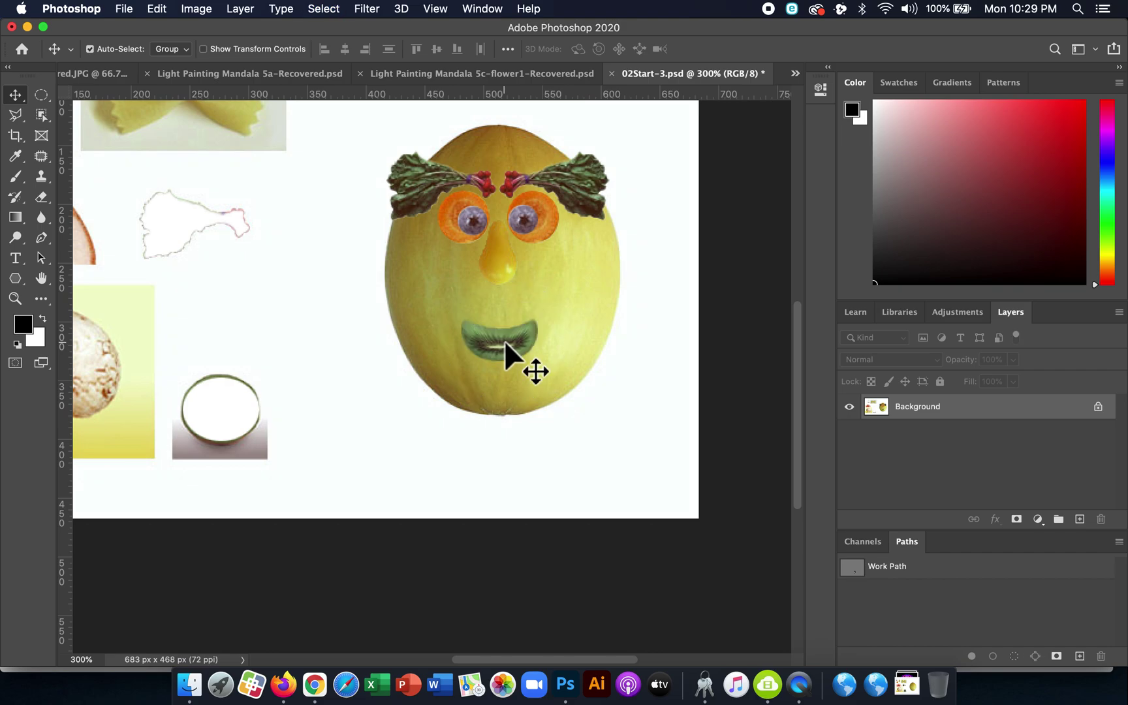
pyautogui.hscroll(-5, 519, 360)
pyautogui.scroll(2, 518, 360)
pyautogui.hscroll(-4, 519, 360)
pyautogui.scroll(1, 519, 360)
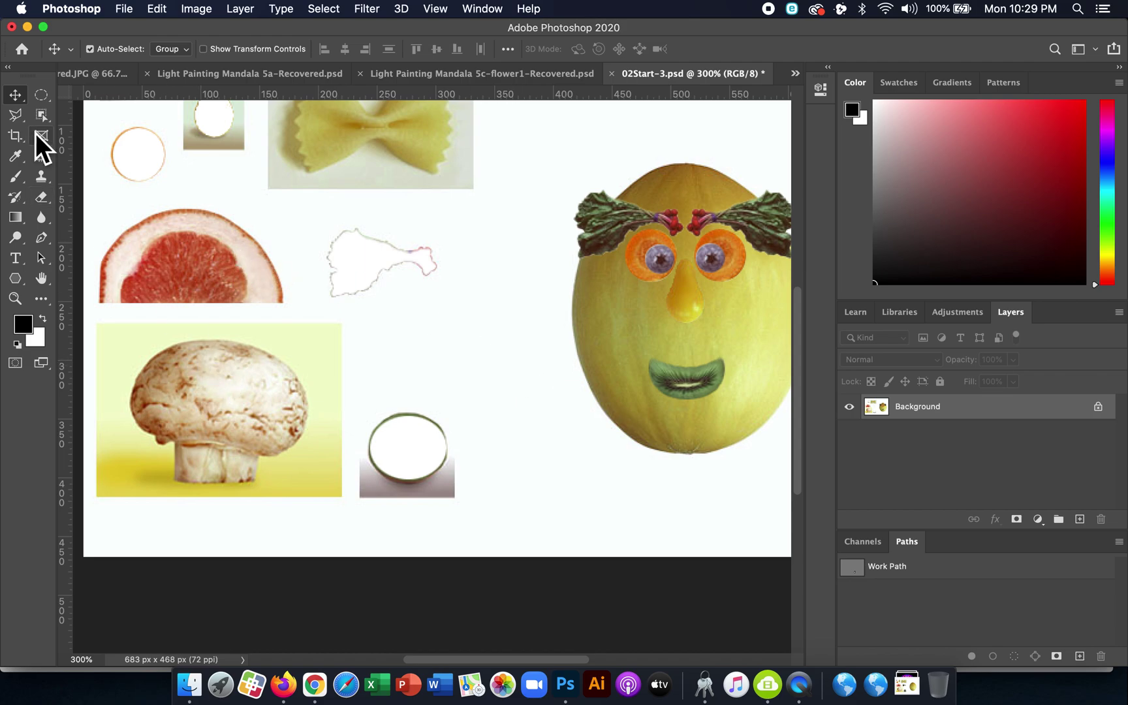
# Switch to the Lasso, set feather to 0 px, and discard a first selection attempt
pyautogui.moveTo(23, 124)
pyautogui.mouseDown()
pyautogui.moveTo(65, 123)
pyautogui.moveTo(77, 150)
pyautogui.moveTo(73, 121)
pyautogui.mouseUp()
pyautogui.moveTo(352, 345)
pyautogui.mouseDown()
pyautogui.moveTo(367, 305)
pyautogui.moveTo(422, 369)
pyautogui.moveTo(415, 464)
pyautogui.moveTo(392, 356)
pyautogui.moveTo(324, 387)
pyautogui.mouseUp()
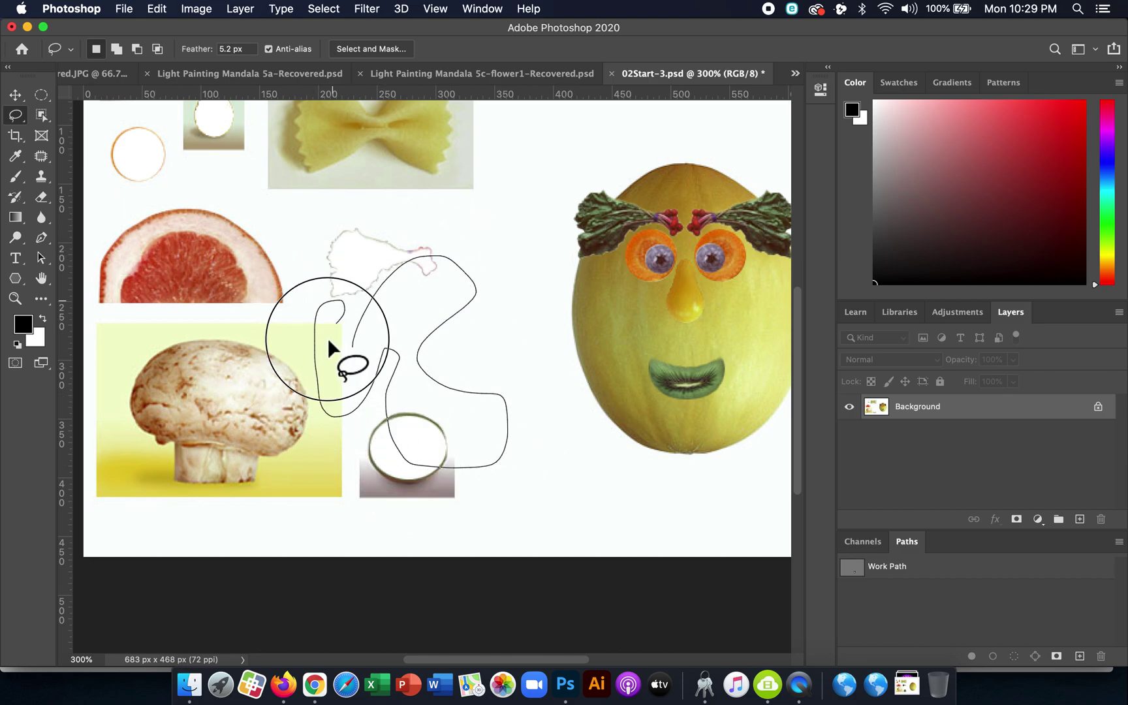
pyautogui.moveTo(329, 341); pyautogui.dragTo(352, 340)
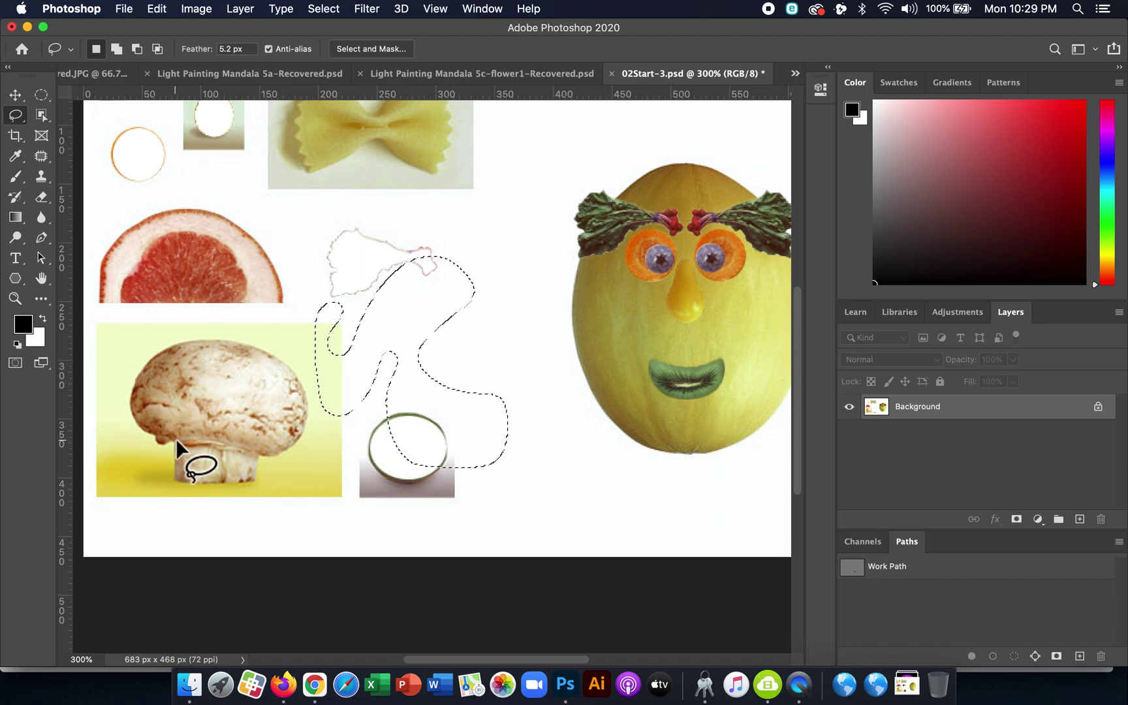
pyautogui.moveTo(214, 49); pyautogui.dragTo(47, 26)
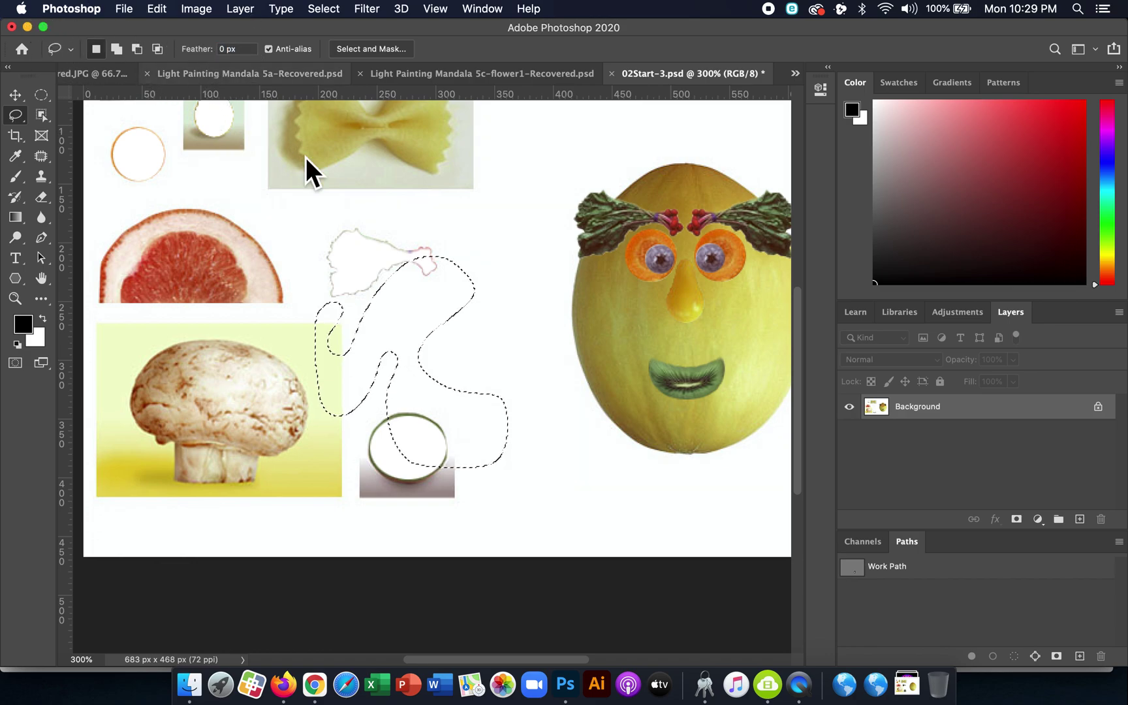
pyautogui.click(331, 173)
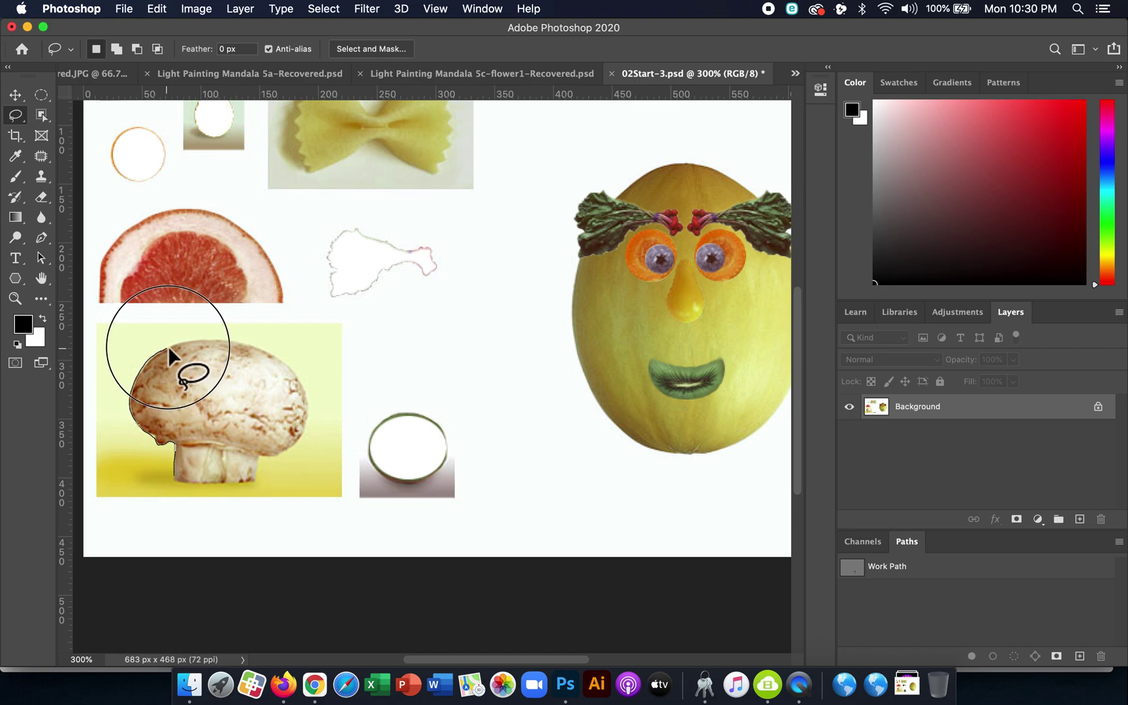
# Lasso the mushroom cap, Shift-adding its top edge to the selection
pyautogui.moveTo(168, 349)
pyautogui.mouseDown()
pyautogui.moveTo(221, 360)
pyautogui.moveTo(252, 351)
pyautogui.moveTo(286, 363)
pyautogui.moveTo(308, 399)
pyautogui.moveTo(294, 446)
pyautogui.moveTo(260, 458)
pyautogui.moveTo(252, 480)
pyautogui.moveTo(171, 469)
pyautogui.mouseUp()
pyautogui.press('shift')
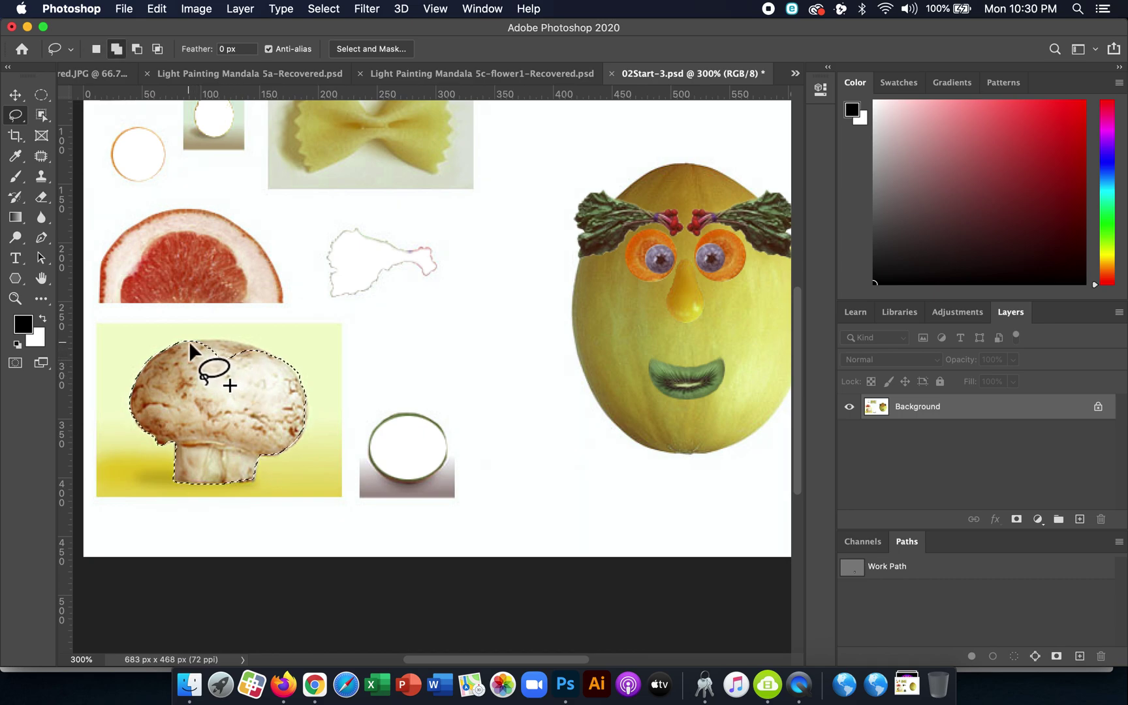
pyautogui.moveTo(194, 338)
pyautogui.mouseDown()
pyautogui.moveTo(259, 349)
pyautogui.moveTo(273, 371)
pyautogui.moveTo(239, 381)
pyautogui.moveTo(193, 358)
pyautogui.mouseUp()
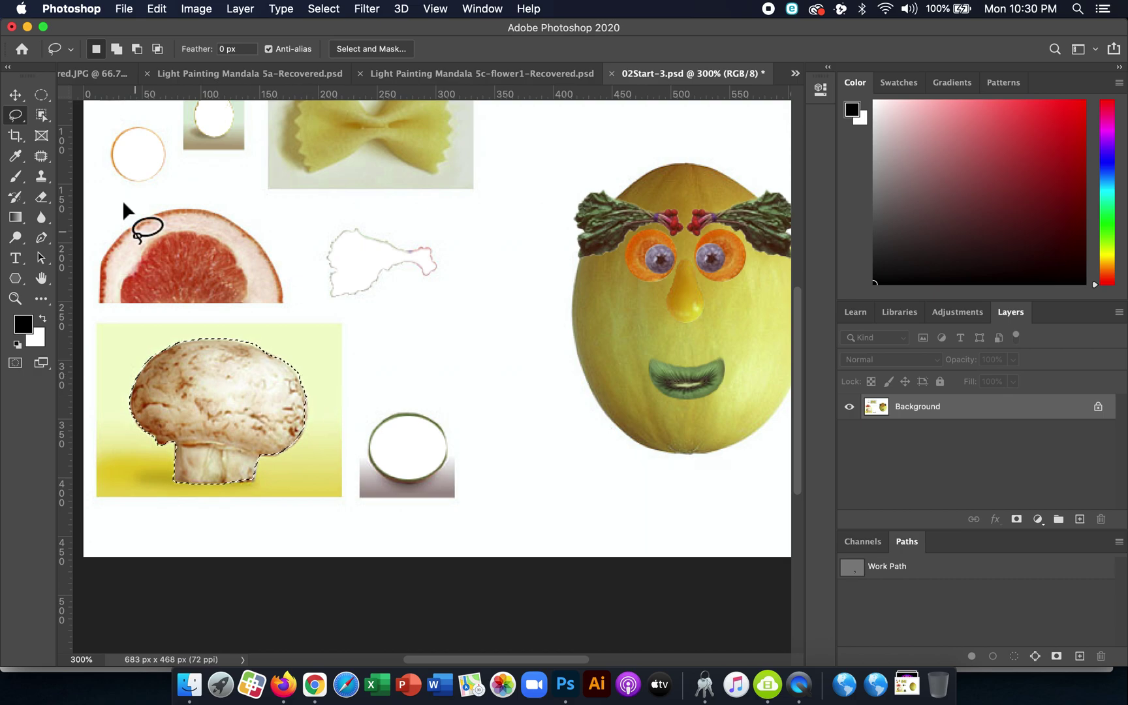
# Drag the mushroom onto the top of the melon as a hat and deselect
pyautogui.click(15, 95)
pyautogui.moveTo(208, 388); pyautogui.dragTo(681, 115)
pyautogui.hscroll(3, 664, 220)
pyautogui.scroll(2, 664, 221)
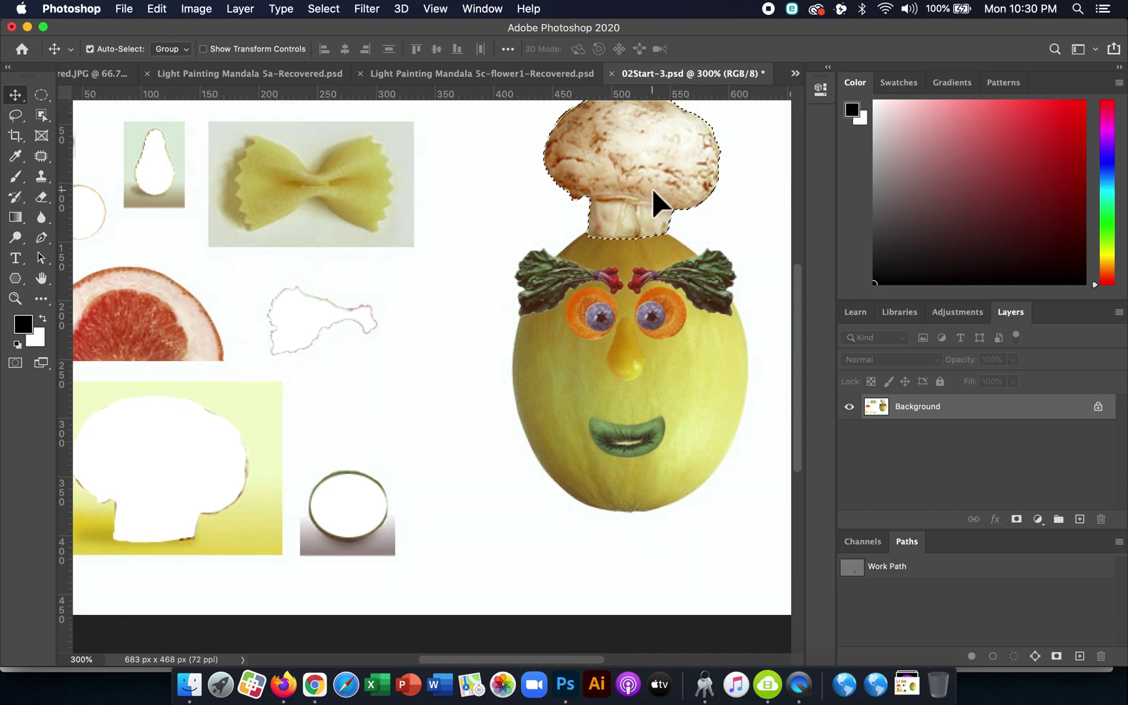
pyautogui.moveTo(652, 188); pyautogui.dragTo(647, 188)
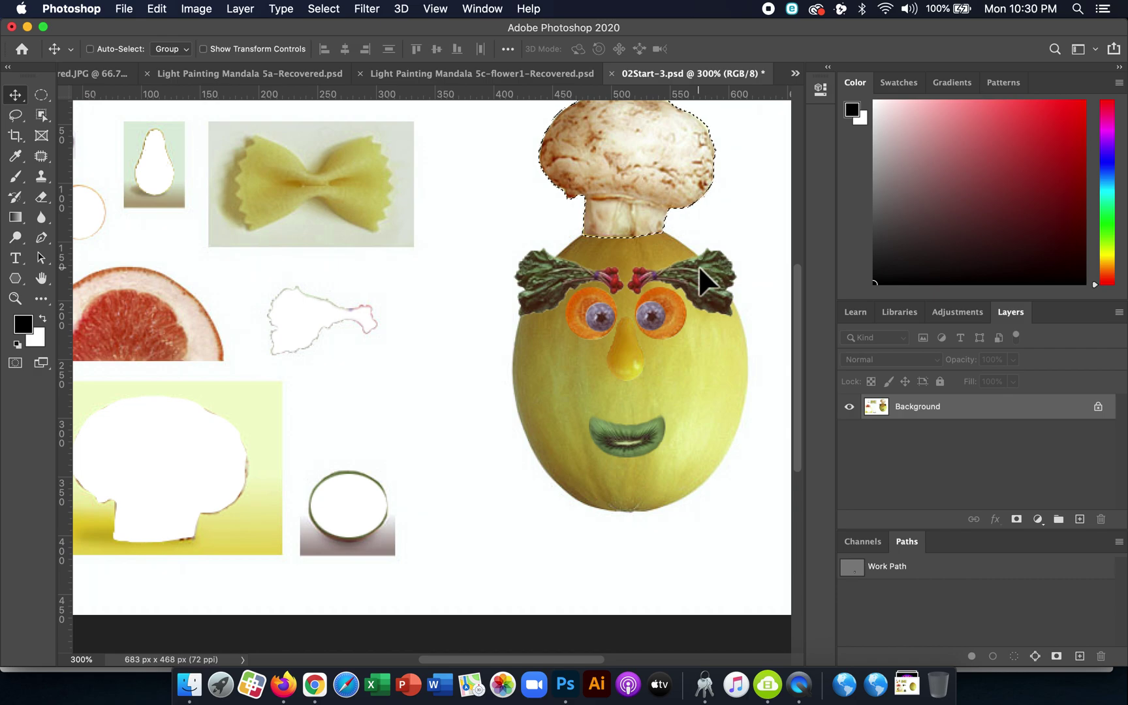
pyautogui.press('super+d')
pyautogui.hscroll(-5, 388, 323)
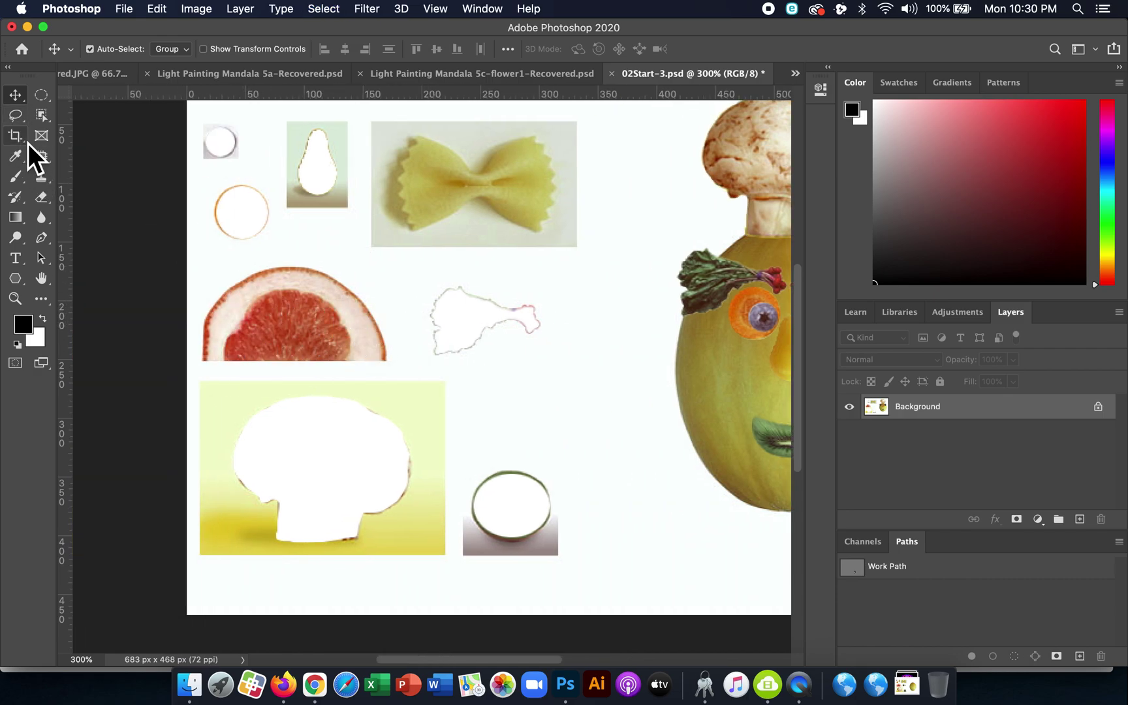
# Trace the grapefruit's red flesh with the Magnetic Lasso and drag it toward the melon face
pyautogui.moveTo(23, 124); pyautogui.dragTo(67, 149)
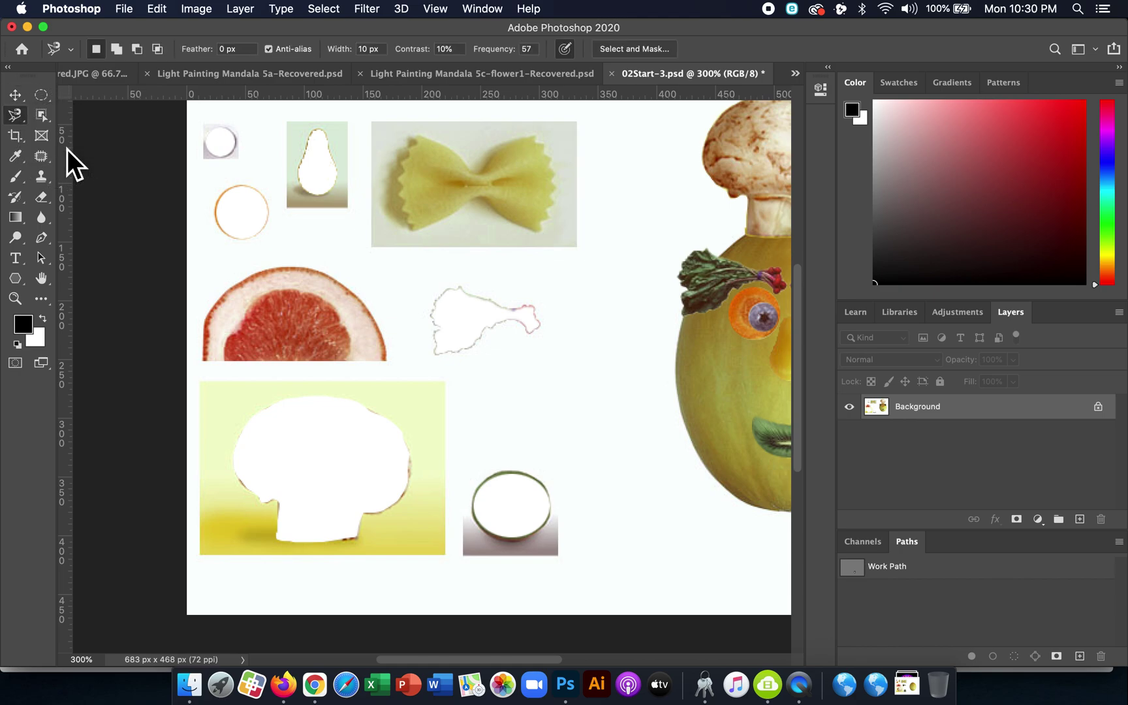
pyautogui.click(222, 356)
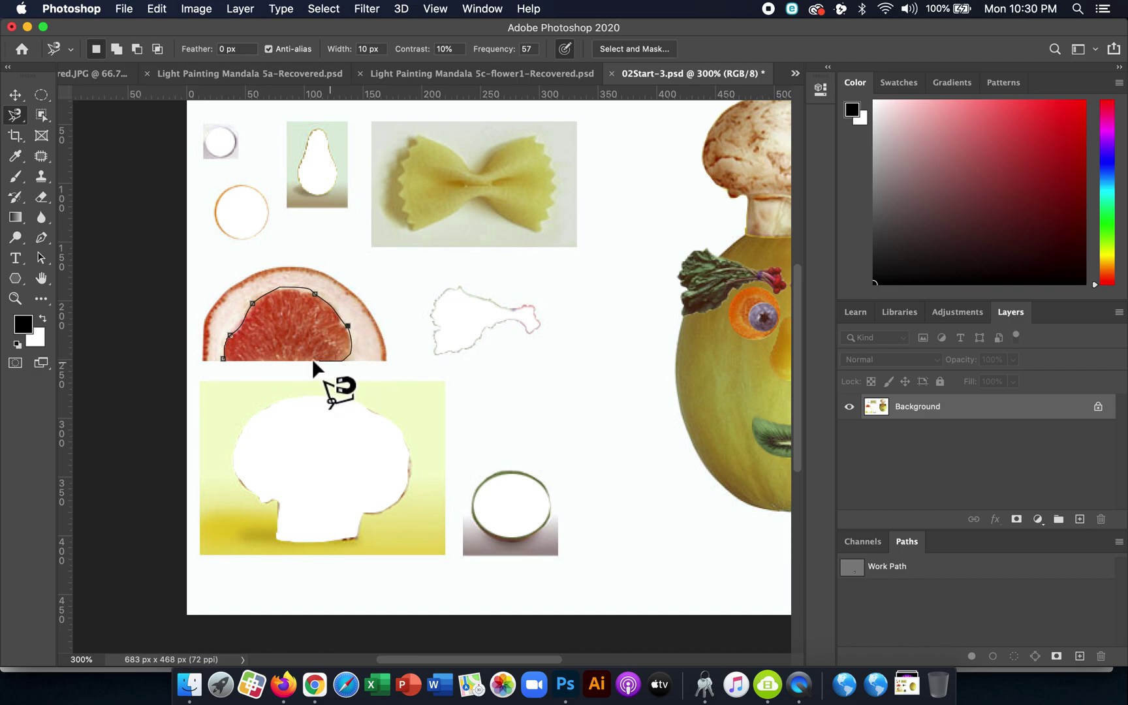
pyautogui.click(223, 359)
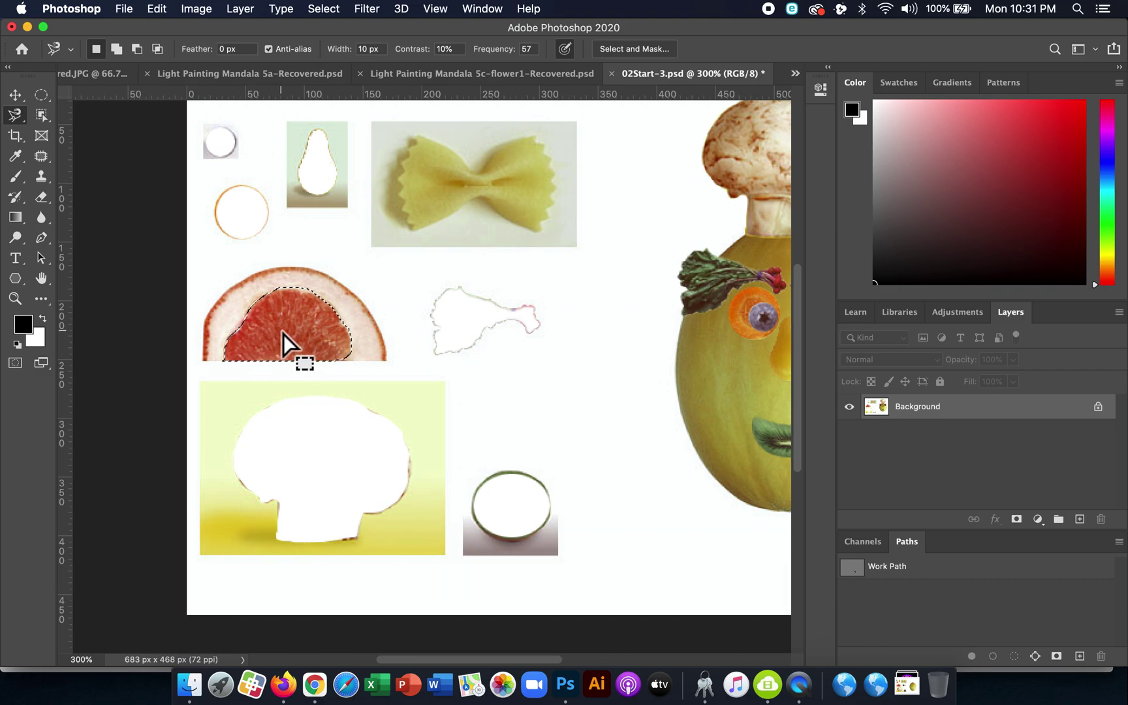
pyautogui.click(16, 96)
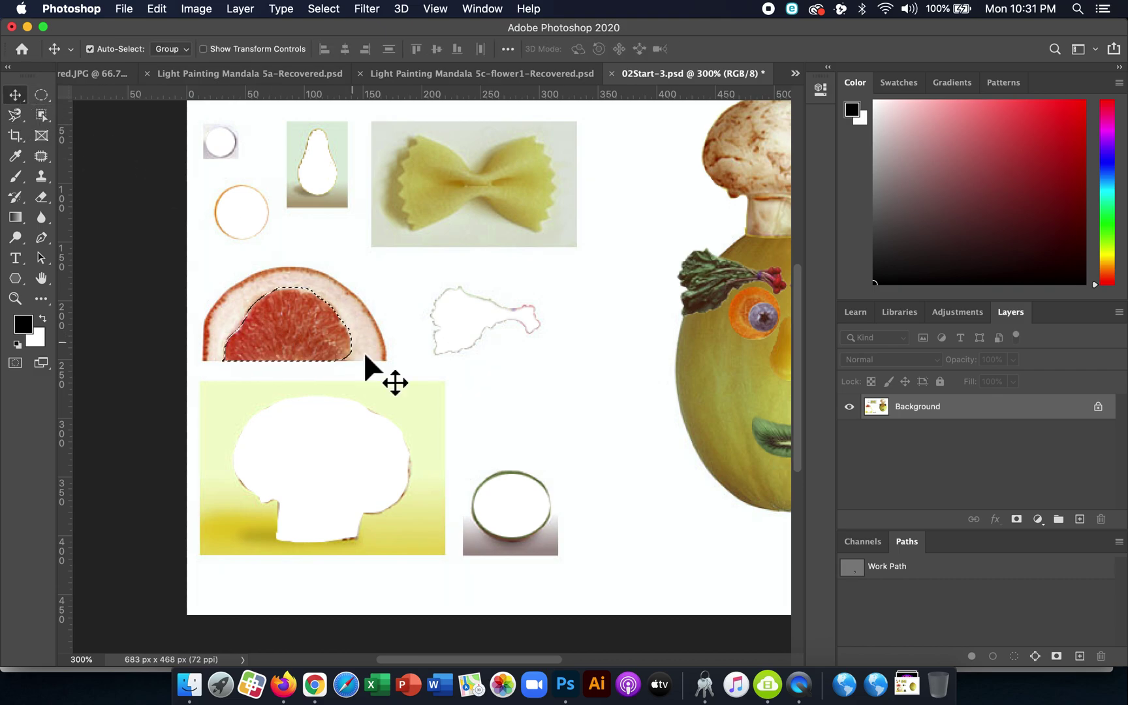
pyautogui.moveTo(305, 327); pyautogui.dragTo(588, 357)
pyautogui.hscroll(6, 589, 357)
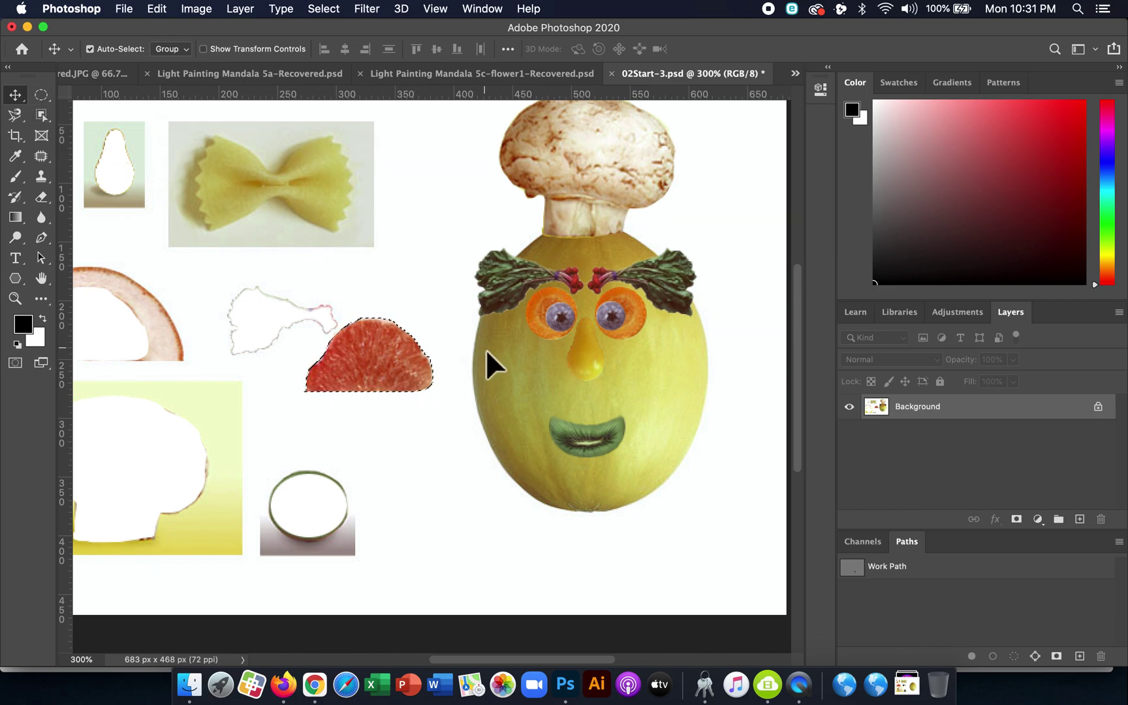
# Trim an oval off the grapefruit piece, then place and rotate it against the melon's left side
pyautogui.click(48, 98)
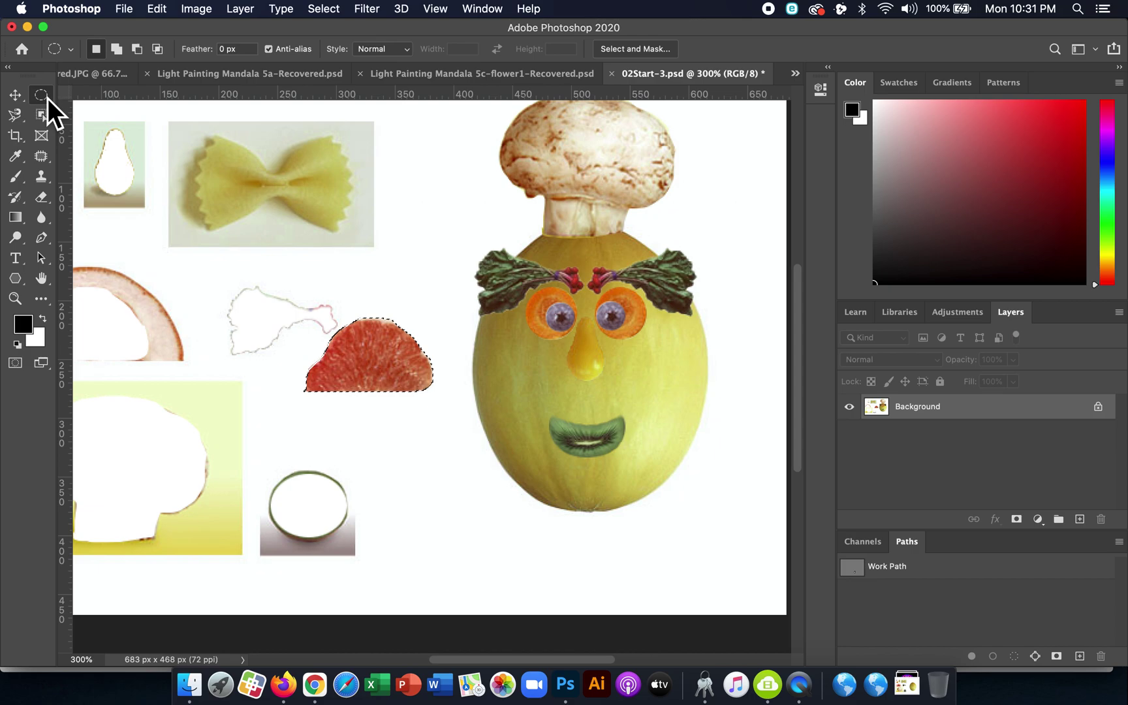
pyautogui.press('alt')
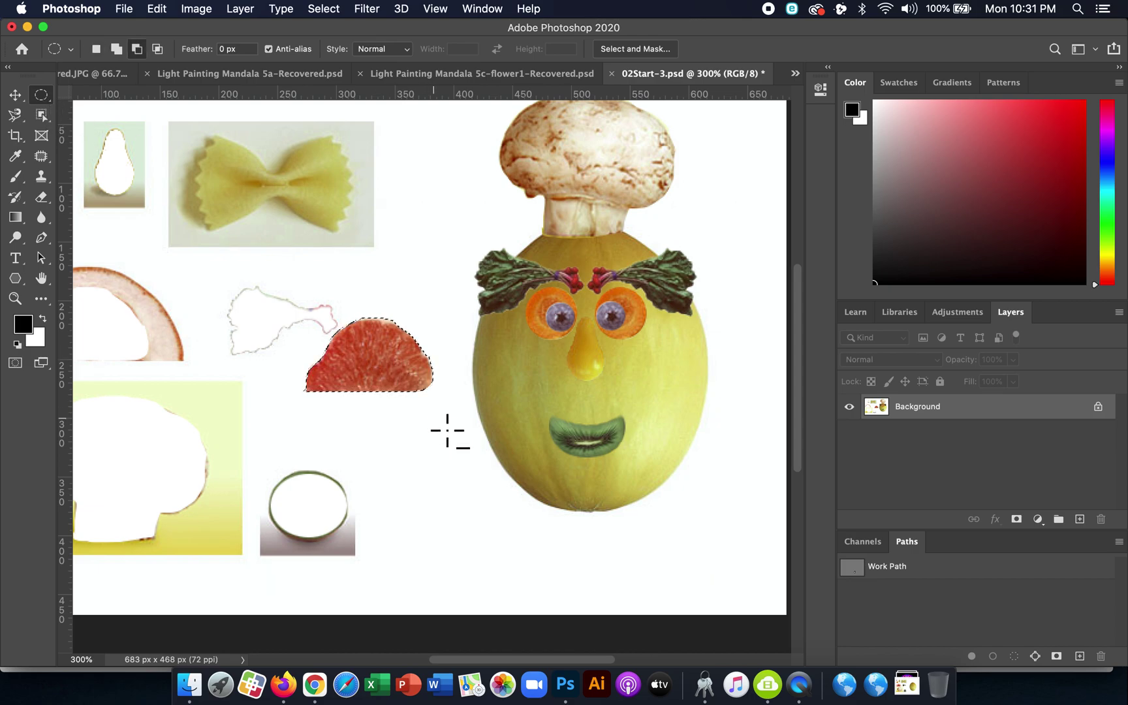
pyautogui.moveTo(441, 424)
pyautogui.mouseDown()
pyautogui.moveTo(336, 391)
pyautogui.moveTo(306, 395)
pyautogui.mouseUp()
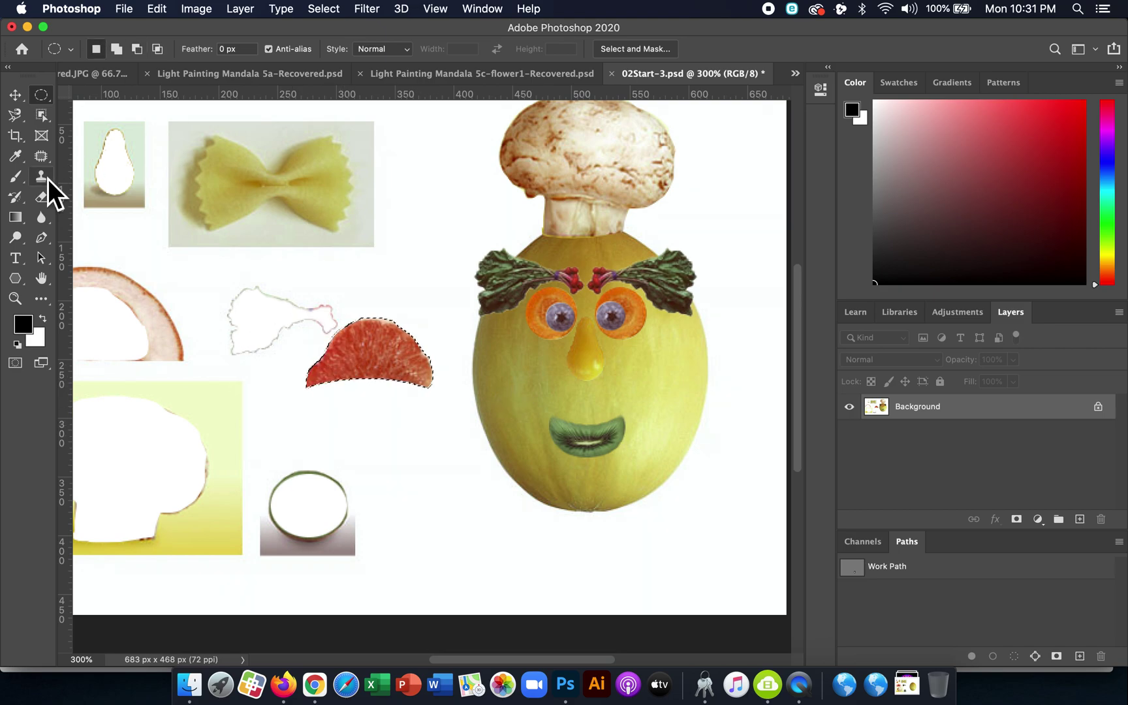
pyautogui.click(12, 100)
pyautogui.moveTo(395, 363); pyautogui.dragTo(461, 337)
pyautogui.press('super+t')
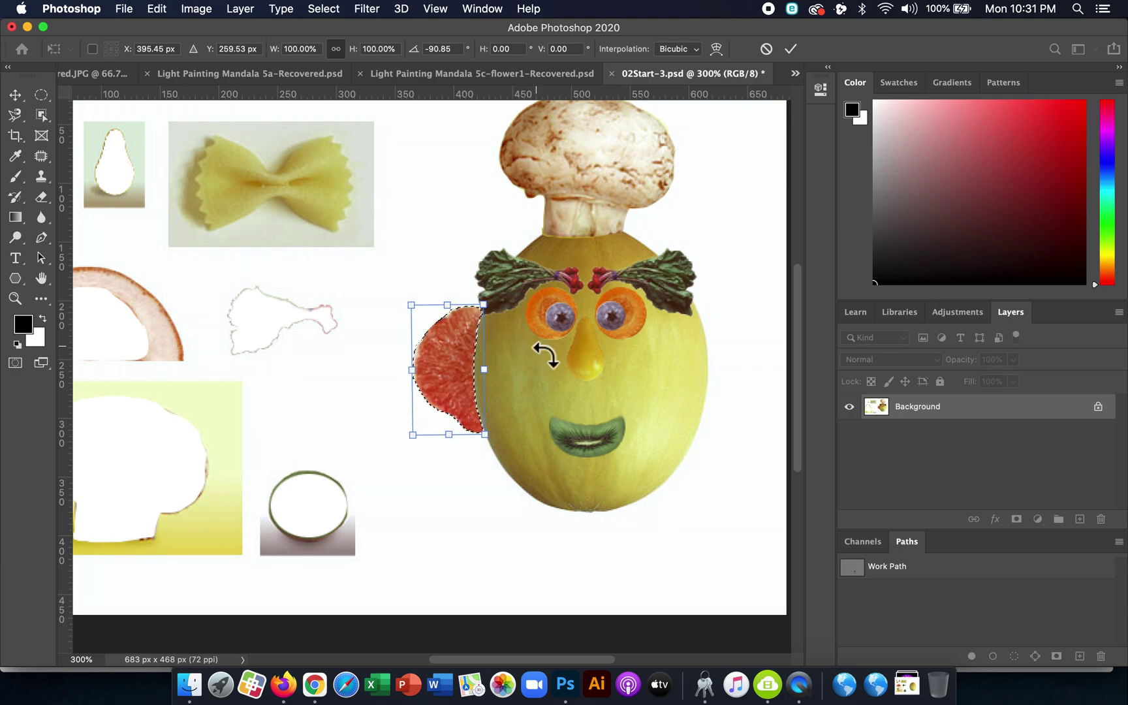
pyautogui.press('Return')
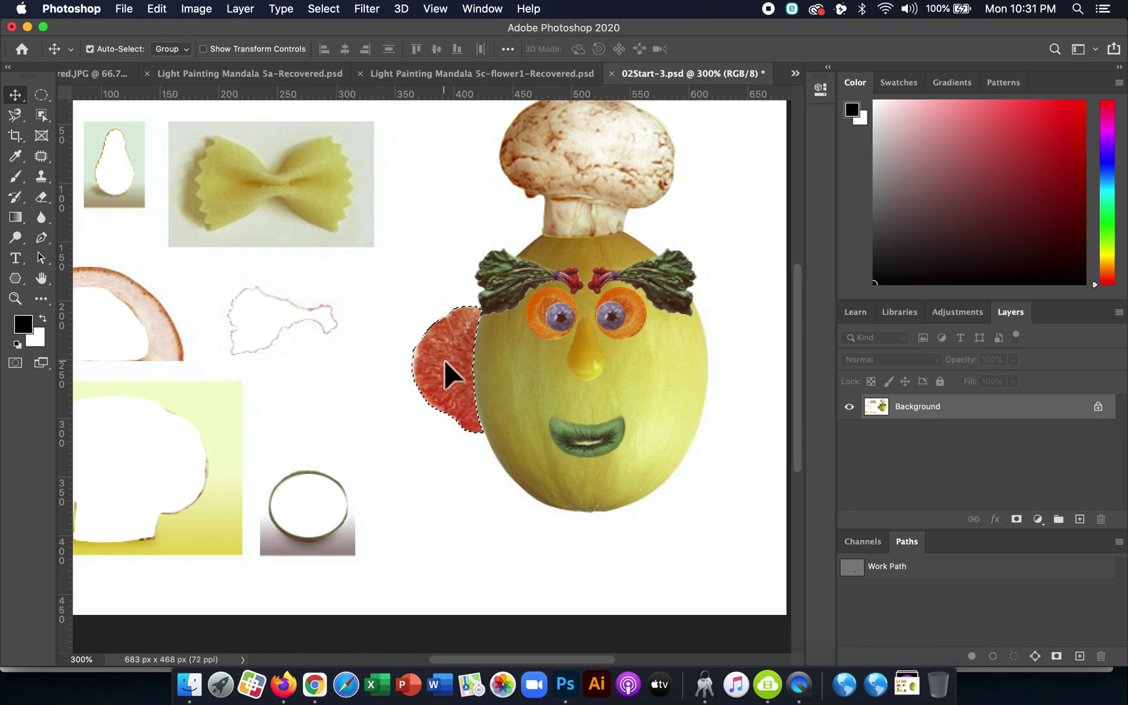
# Copy the ear to the melon's right side, flip it horizontally, position it and deselect
pyautogui.moveTo(444, 358); pyautogui.dragTo(695, 362)
pyautogui.click(155, 8)
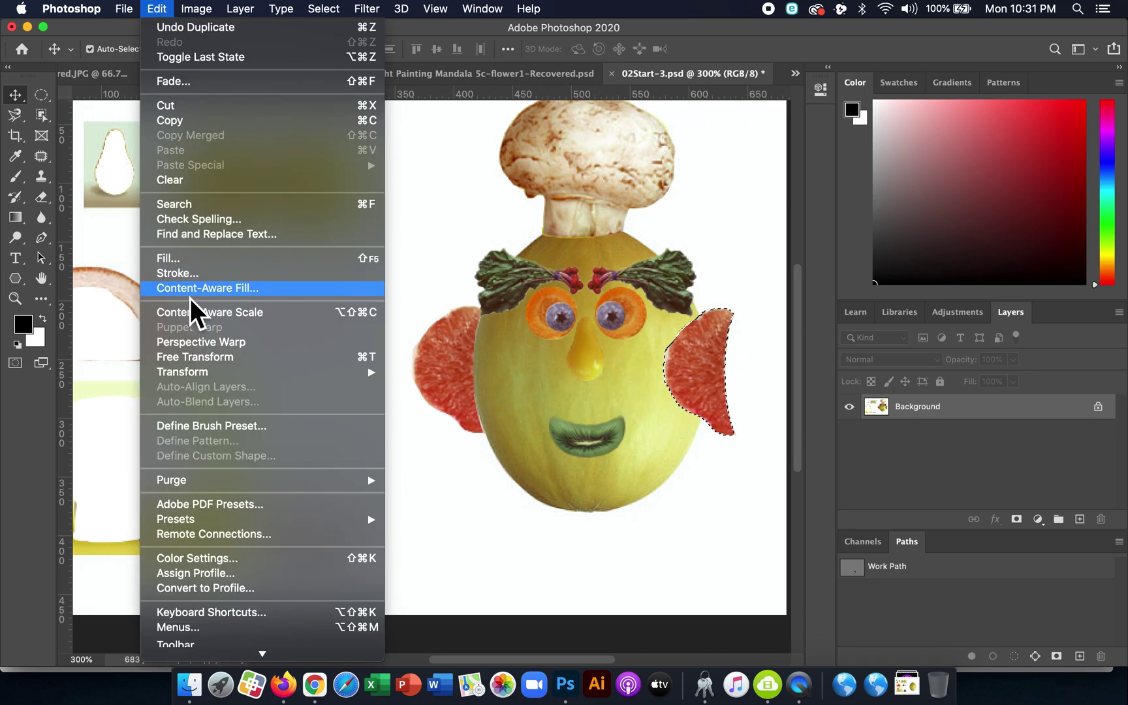
pyautogui.moveTo(208, 371)
pyautogui.click(463, 626)
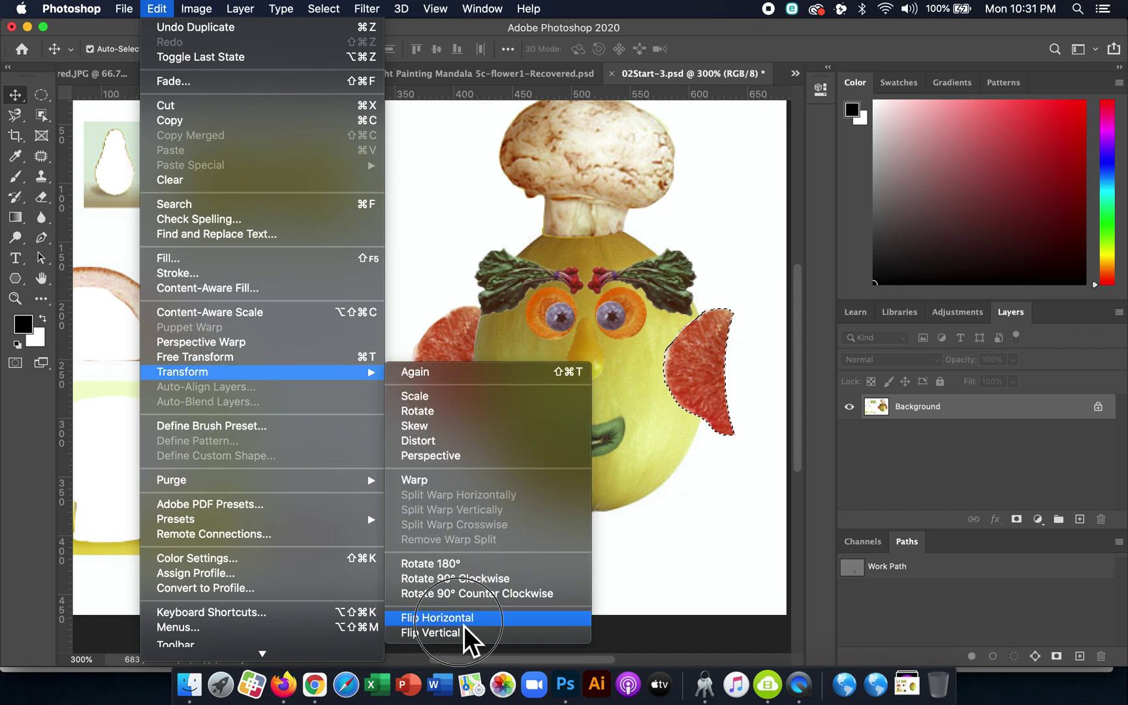
pyautogui.moveTo(708, 395); pyautogui.dragTo(738, 380)
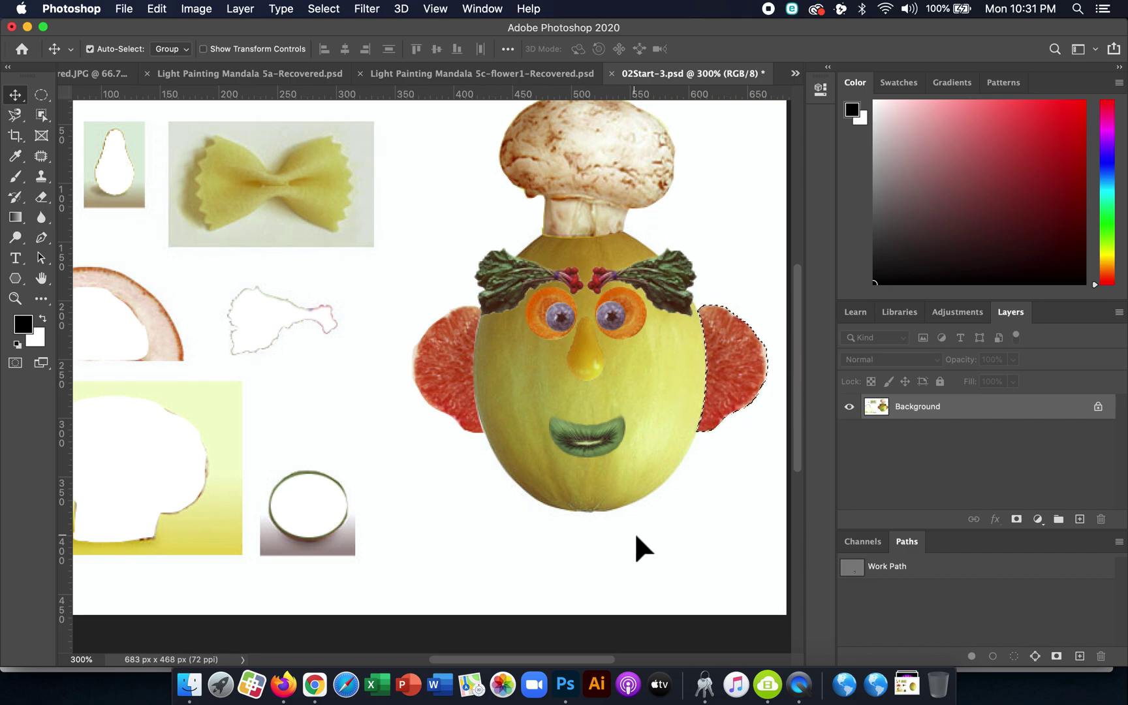
pyautogui.press('super+d')
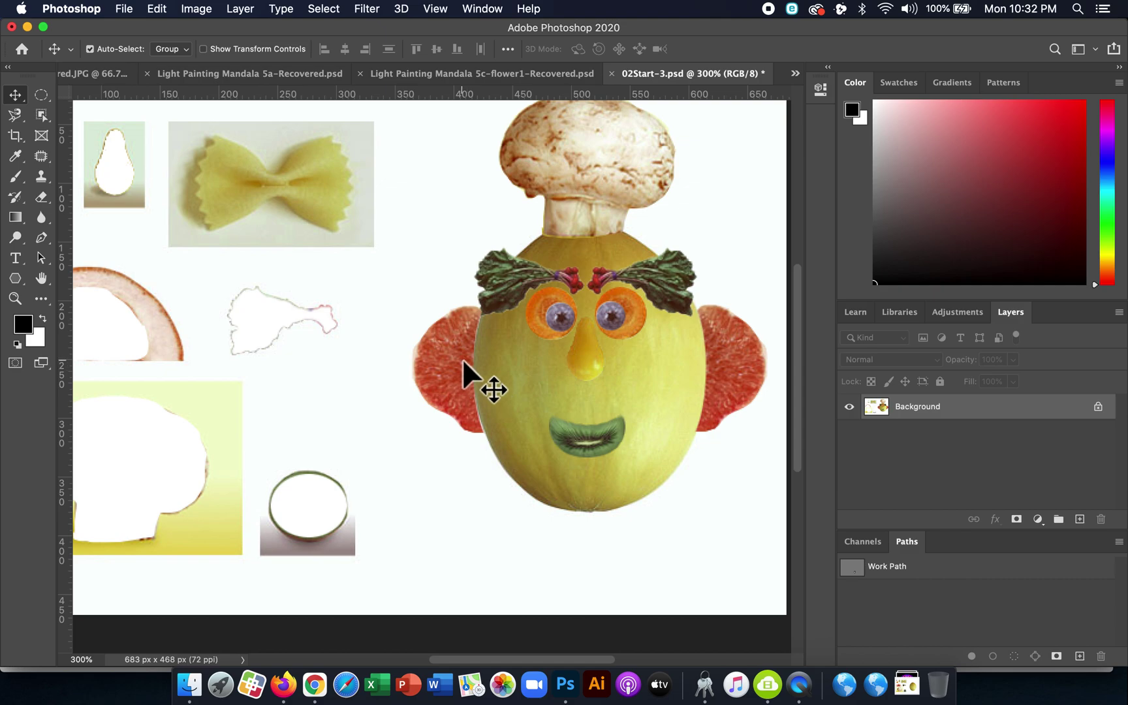
pyautogui.hscroll(-3, 462, 359)
pyautogui.scroll(2, 461, 358)
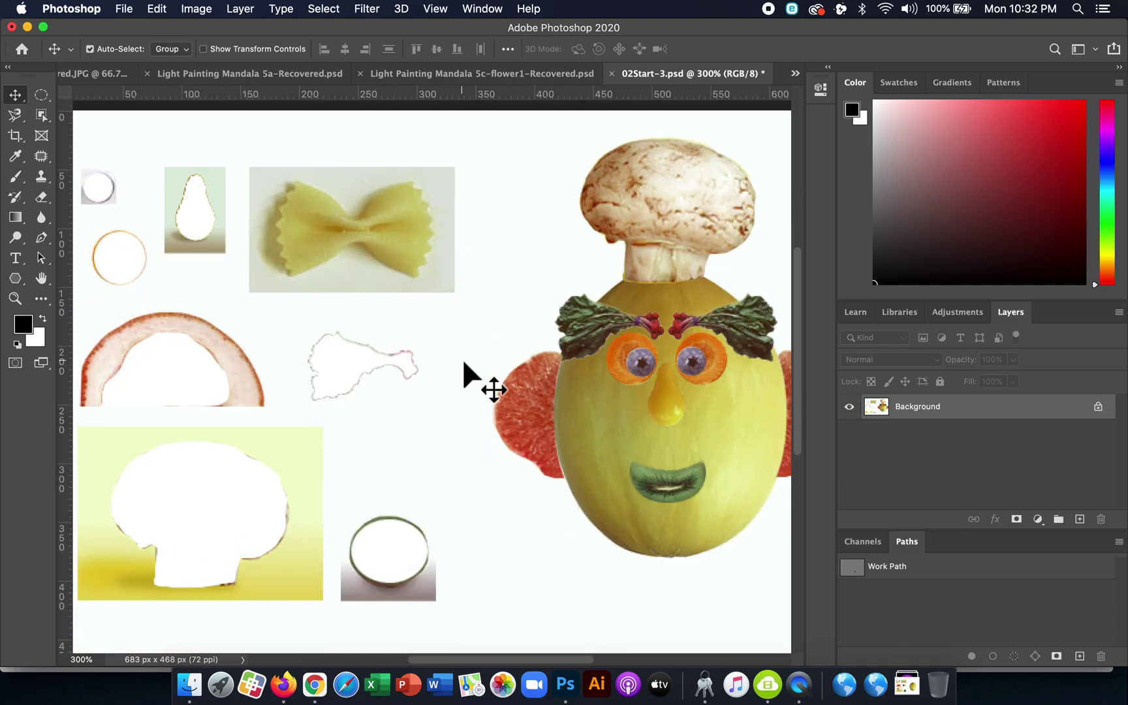
pyautogui.click(18, 123)
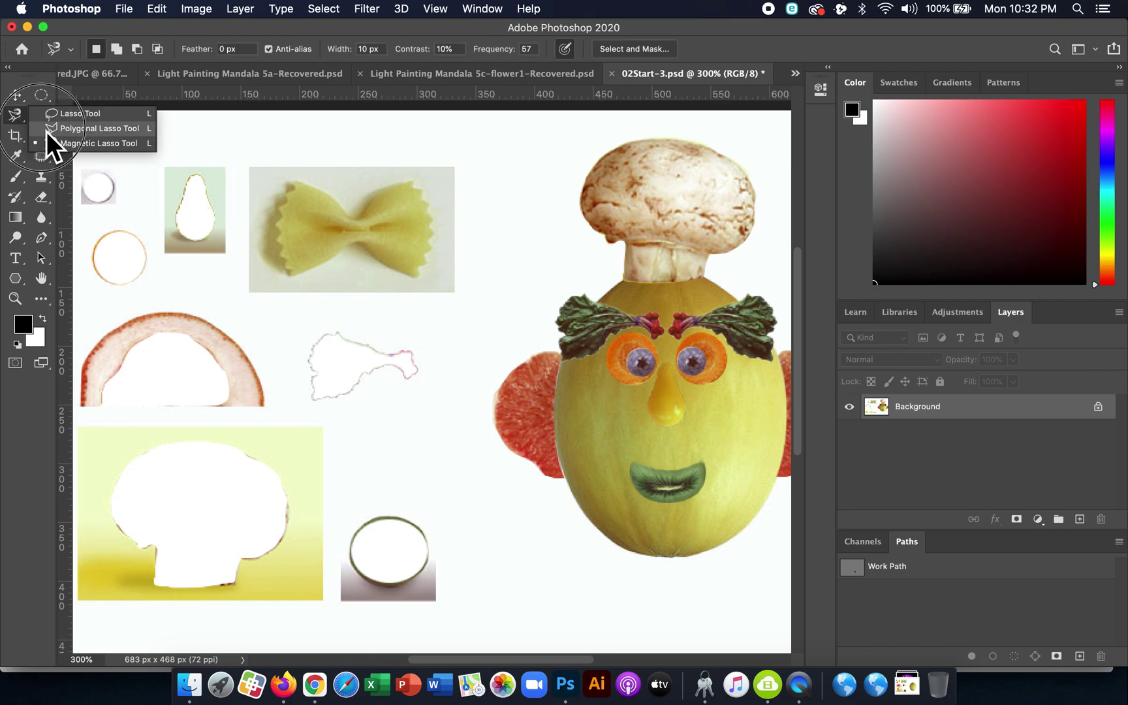
pyautogui.click(46, 127)
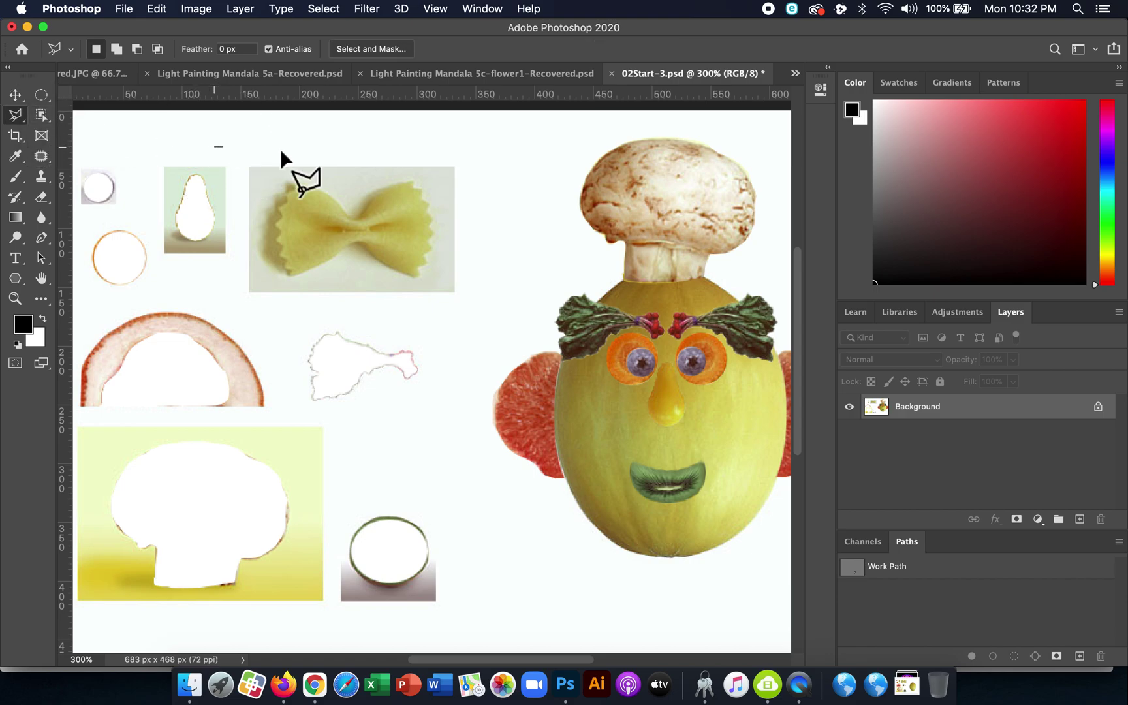
pyautogui.click(323, 150)
pyautogui.click(343, 259)
pyautogui.click(291, 275)
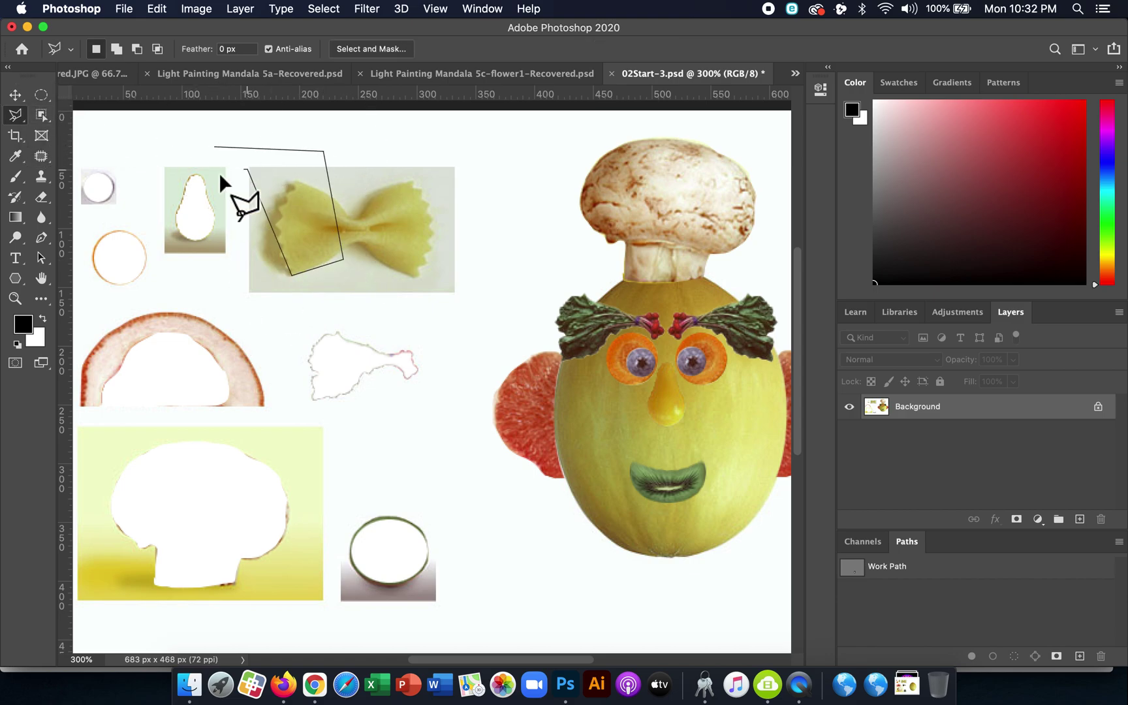
pyautogui.click(171, 342)
pyautogui.click(58, 311)
pyautogui.click(185, 176)
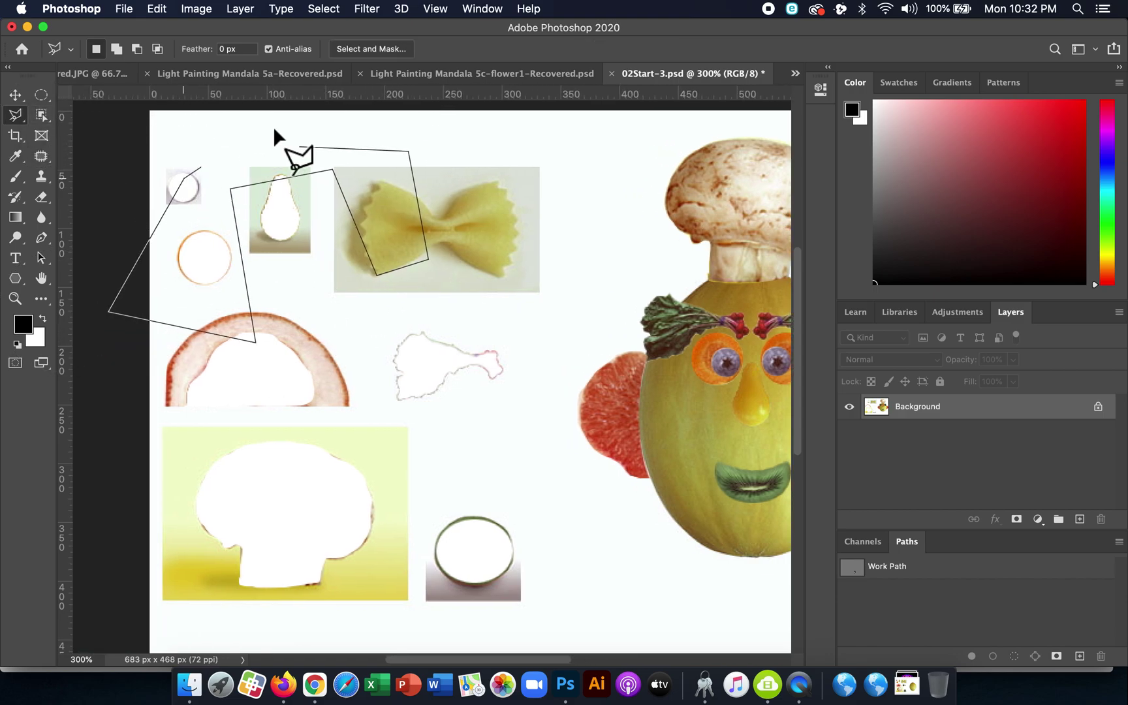
pyautogui.click(297, 122)
pyautogui.click(299, 145)
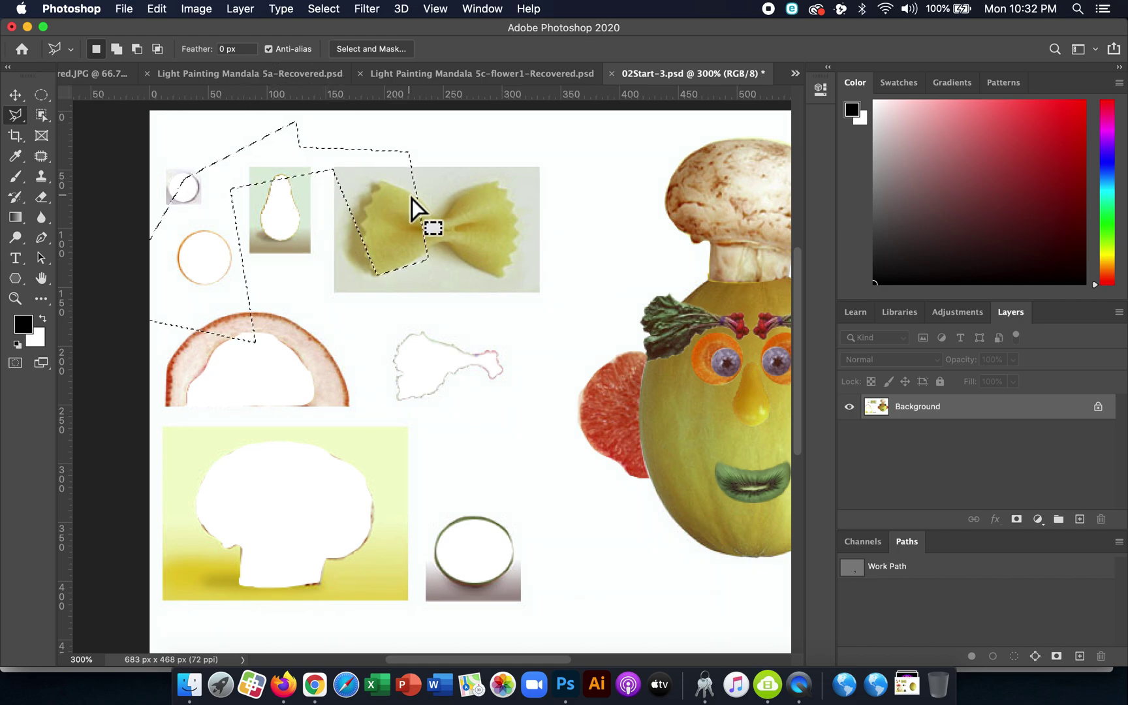
pyautogui.press('super+d')
pyautogui.hscroll(5, 389, 272)
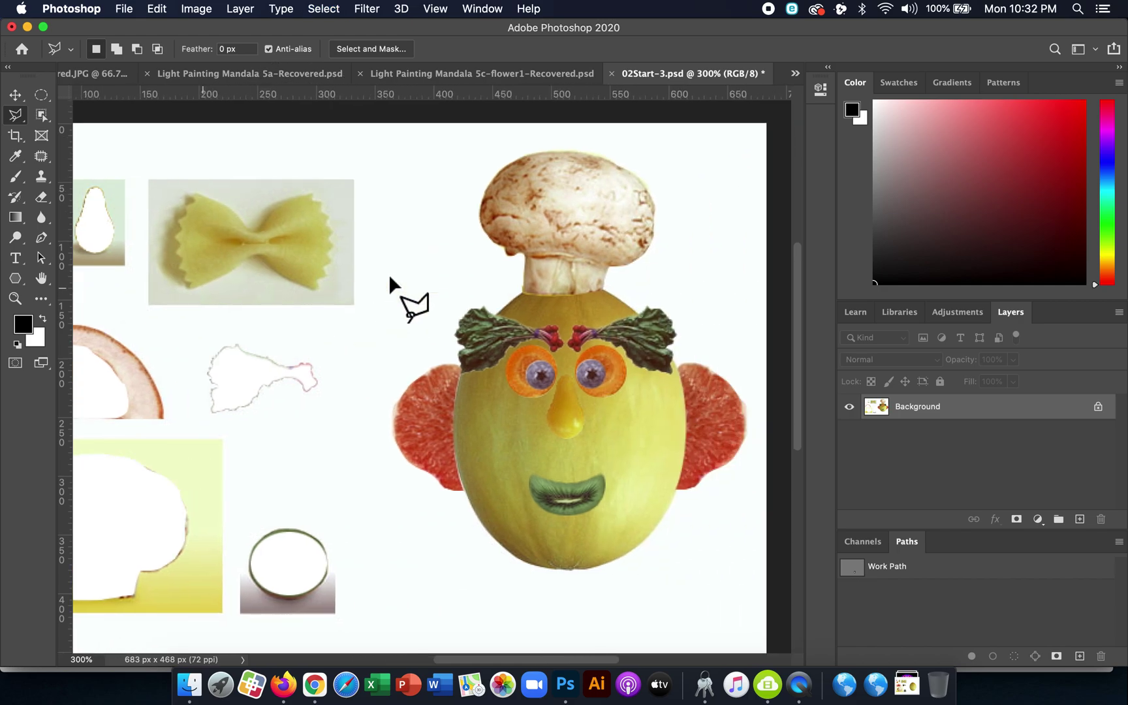
pyautogui.click(421, 181)
pyautogui.click(344, 359)
pyautogui.click(154, 350)
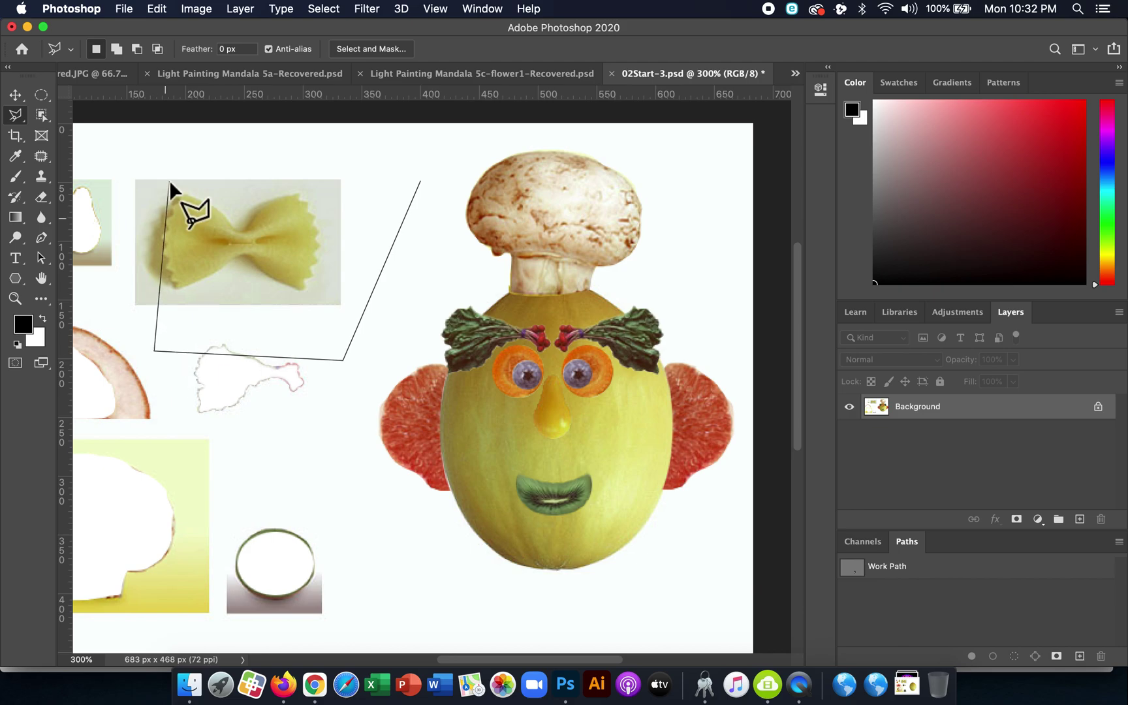
pyautogui.doubleClick(113, 185)
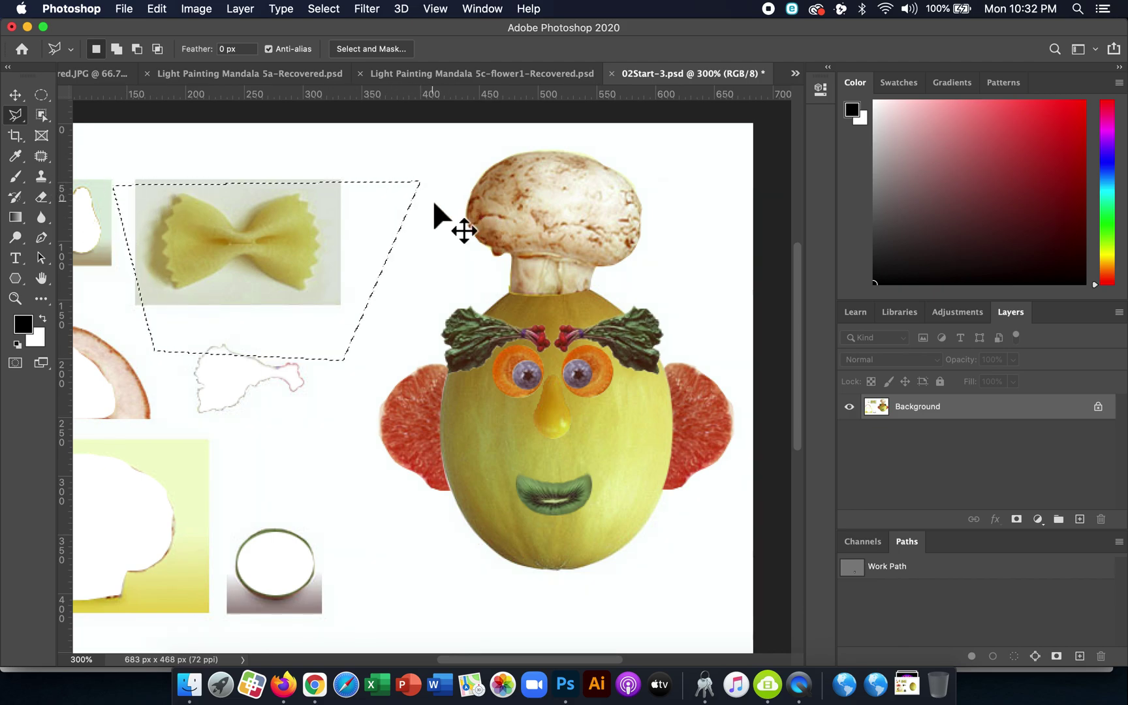
pyautogui.press('super+d')
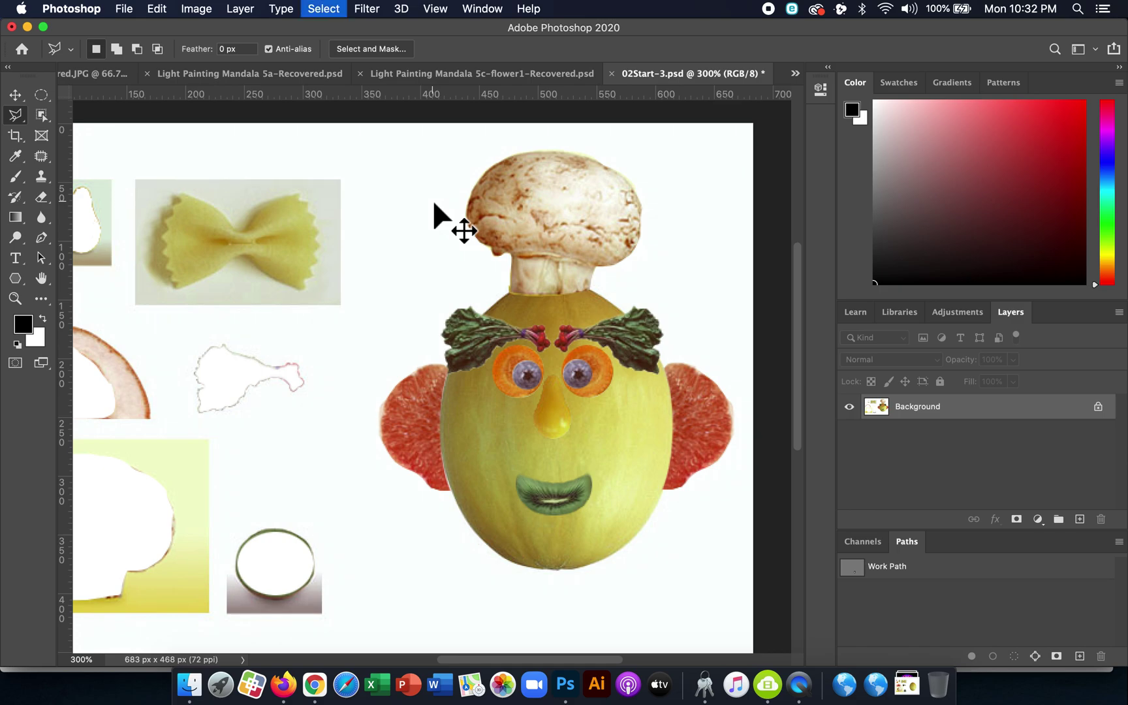
pyautogui.click(22, 115)
# Lasso the bow tie's top edge, then add polygonal points down its right zigzag edge
pyautogui.click(53, 117)
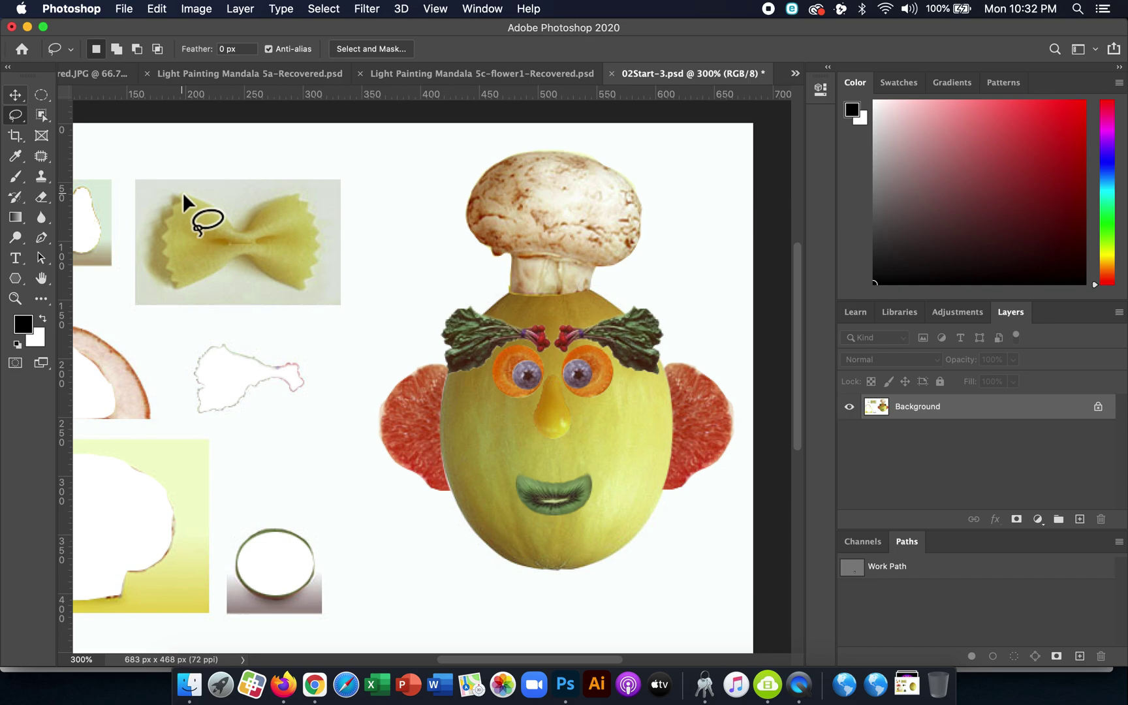
pyautogui.hscroll(-2, 183, 192)
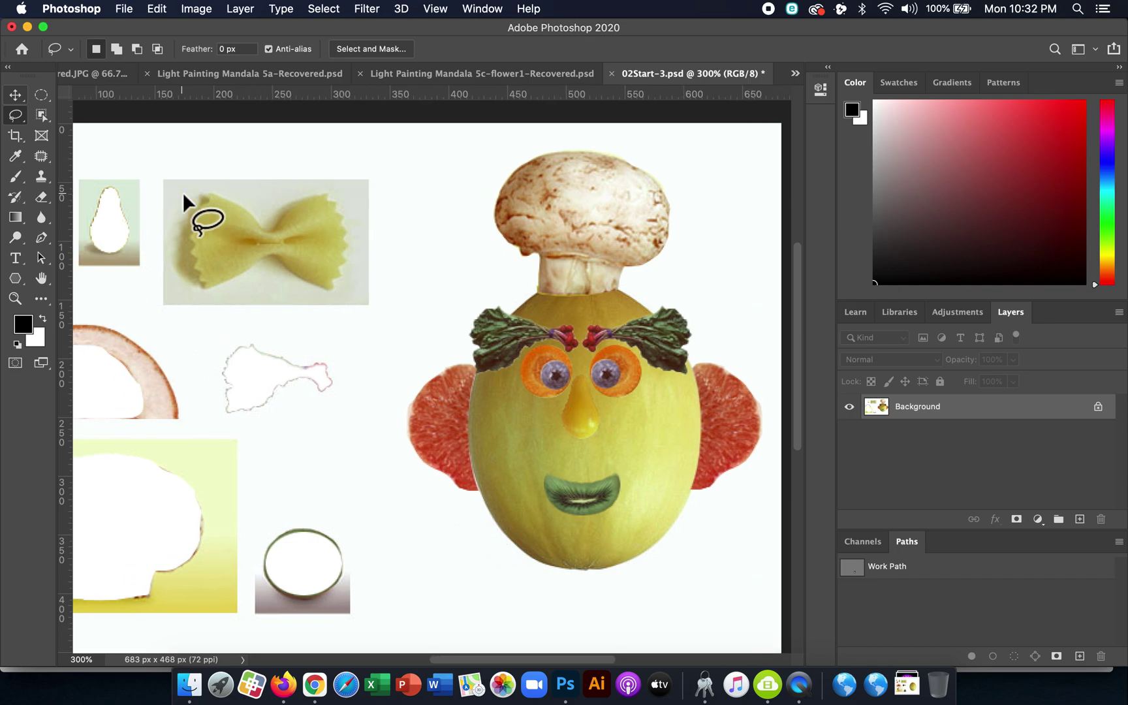
pyautogui.scroll(3, 206, 191)
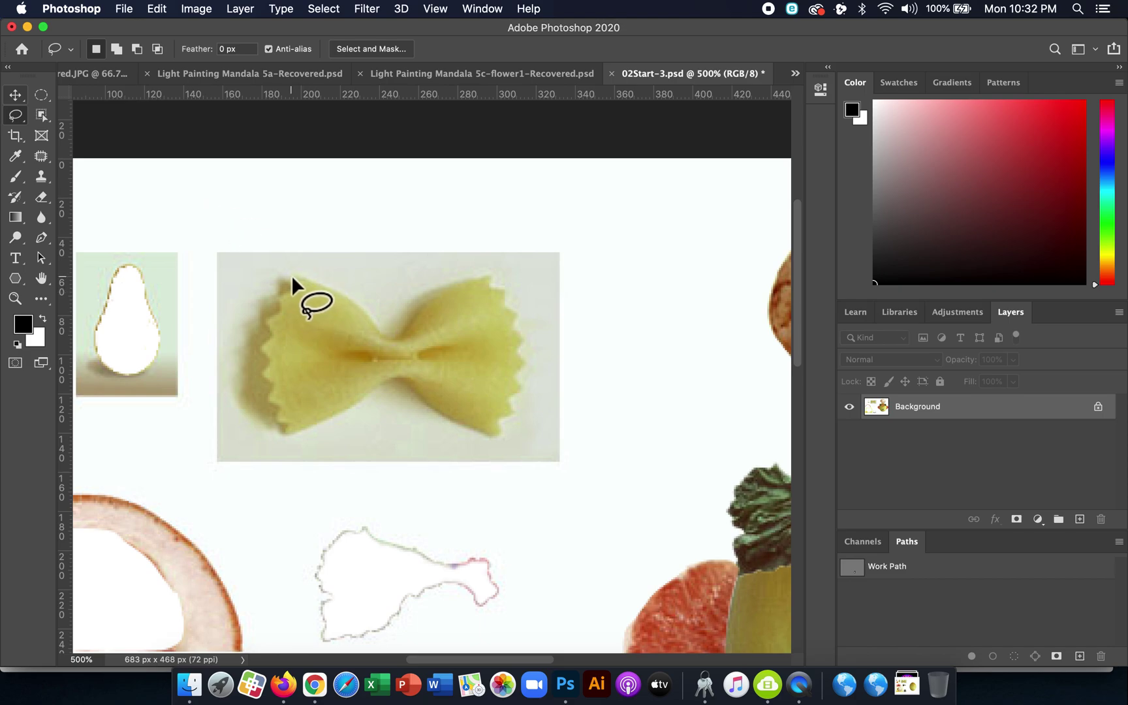
pyautogui.moveTo(291, 275)
pyautogui.mouseDown()
pyautogui.moveTo(402, 332)
pyautogui.moveTo(453, 287)
pyautogui.moveTo(493, 274)
pyautogui.mouseUp()
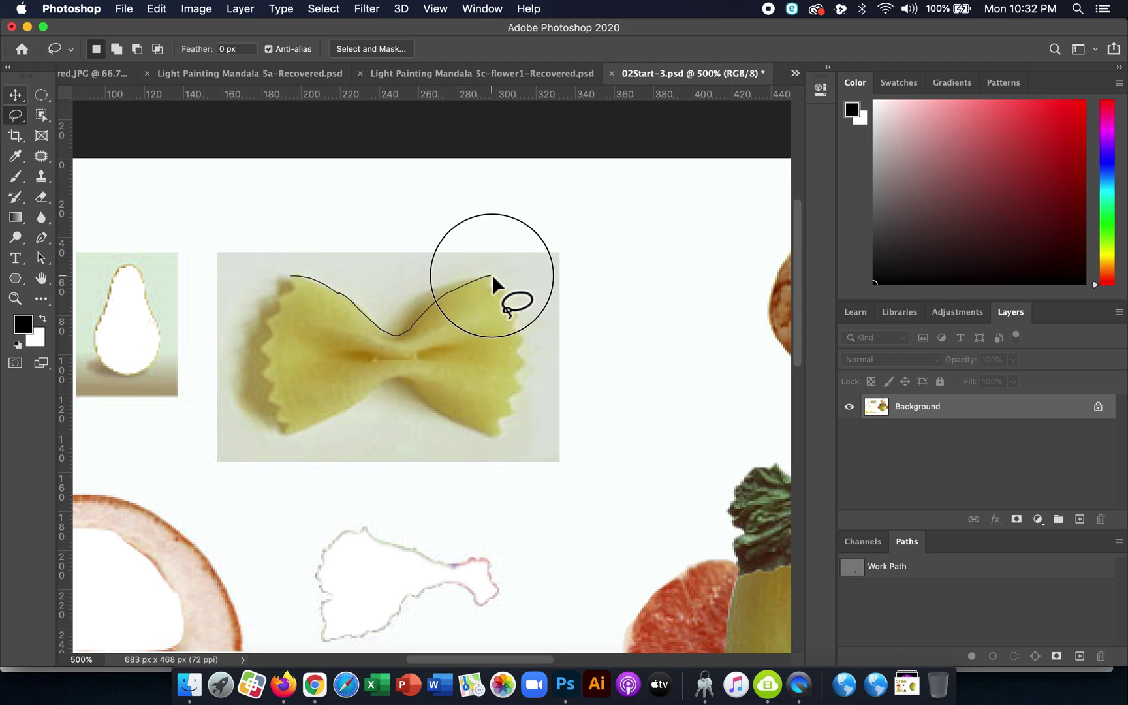
pyautogui.press('alt')
pyautogui.moveTo(492, 274); pyautogui.dragTo(493, 274)
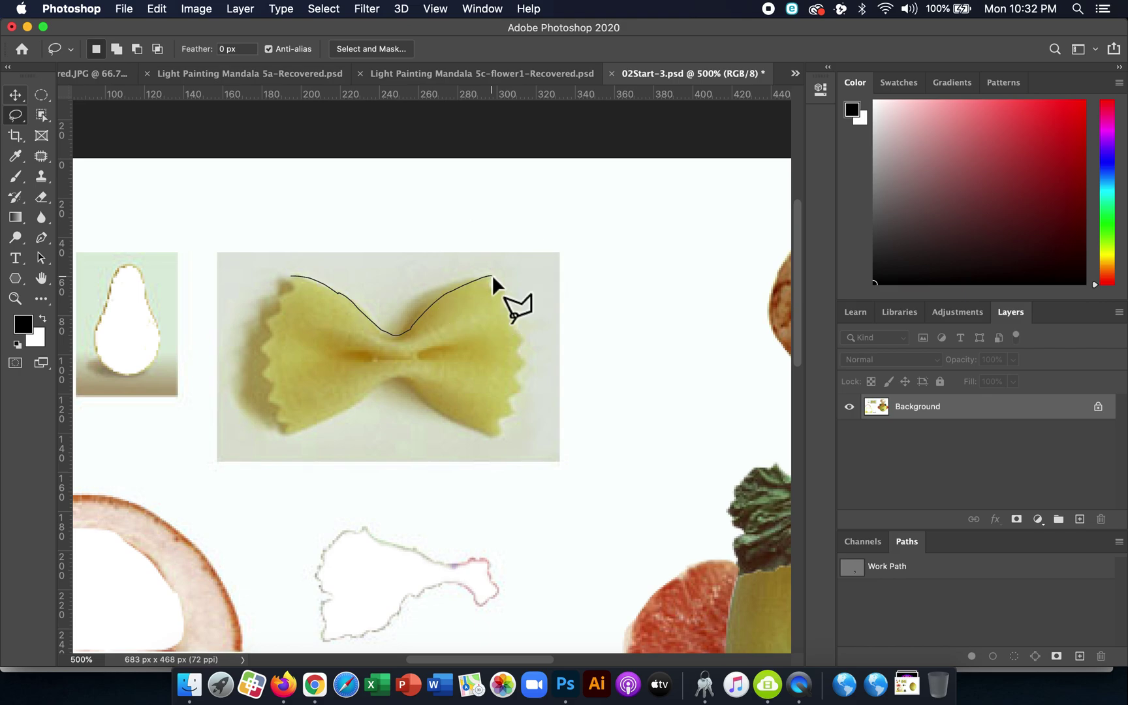
pyautogui.moveTo(421, 274)
pyautogui.mouseDown()
pyautogui.moveTo(559, 294)
pyautogui.moveTo(549, 280)
pyautogui.moveTo(487, 285)
pyautogui.mouseUp()
pyautogui.click(503, 289)
pyautogui.click(506, 308)
pyautogui.click(518, 313)
pyautogui.click(513, 324)
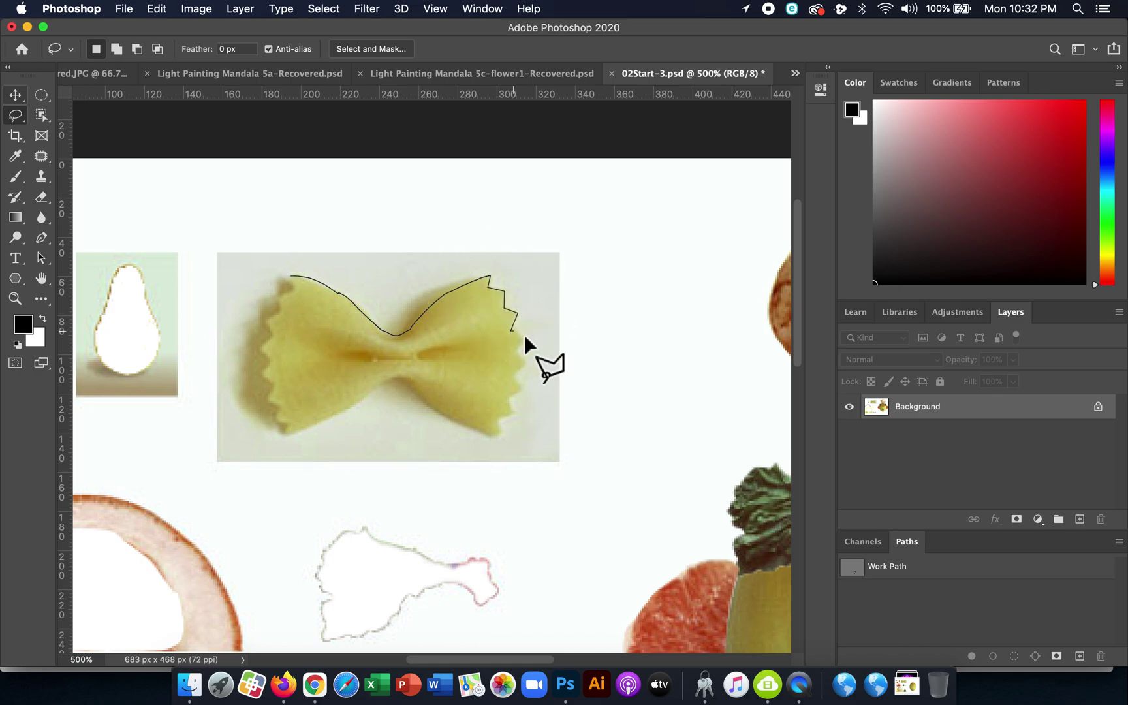
pyautogui.click(524, 338)
pyautogui.click(515, 353)
pyautogui.click(524, 362)
pyautogui.click(511, 372)
pyautogui.click(523, 388)
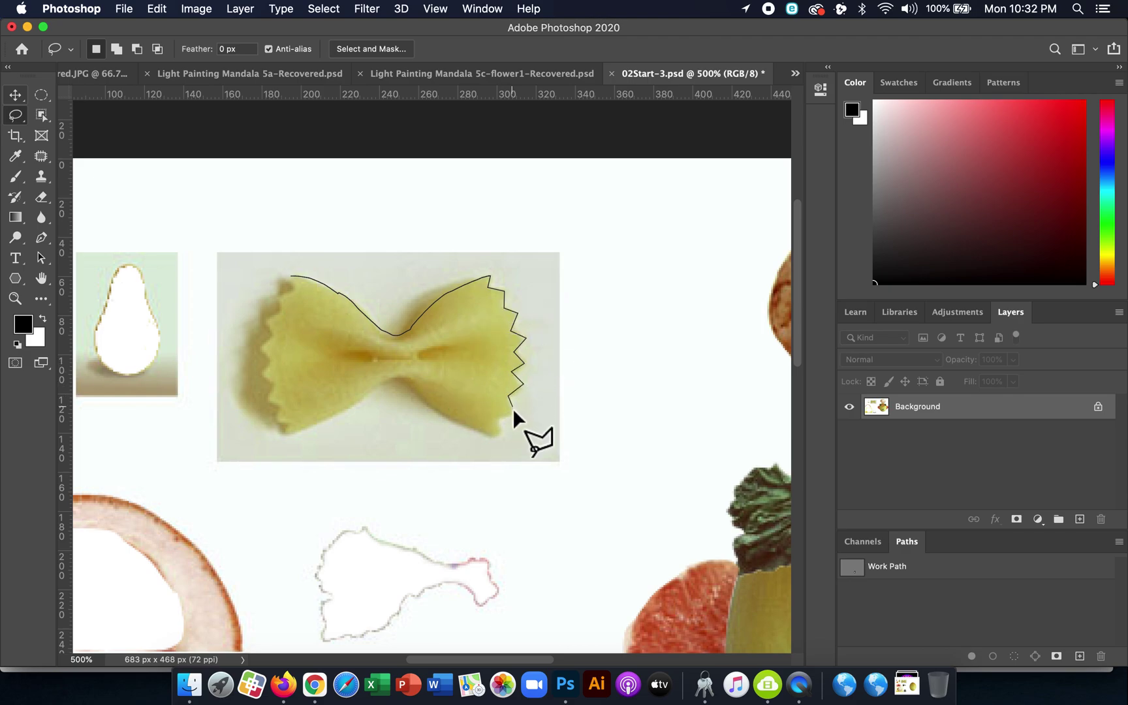
pyautogui.click(499, 413)
pyautogui.click(501, 428)
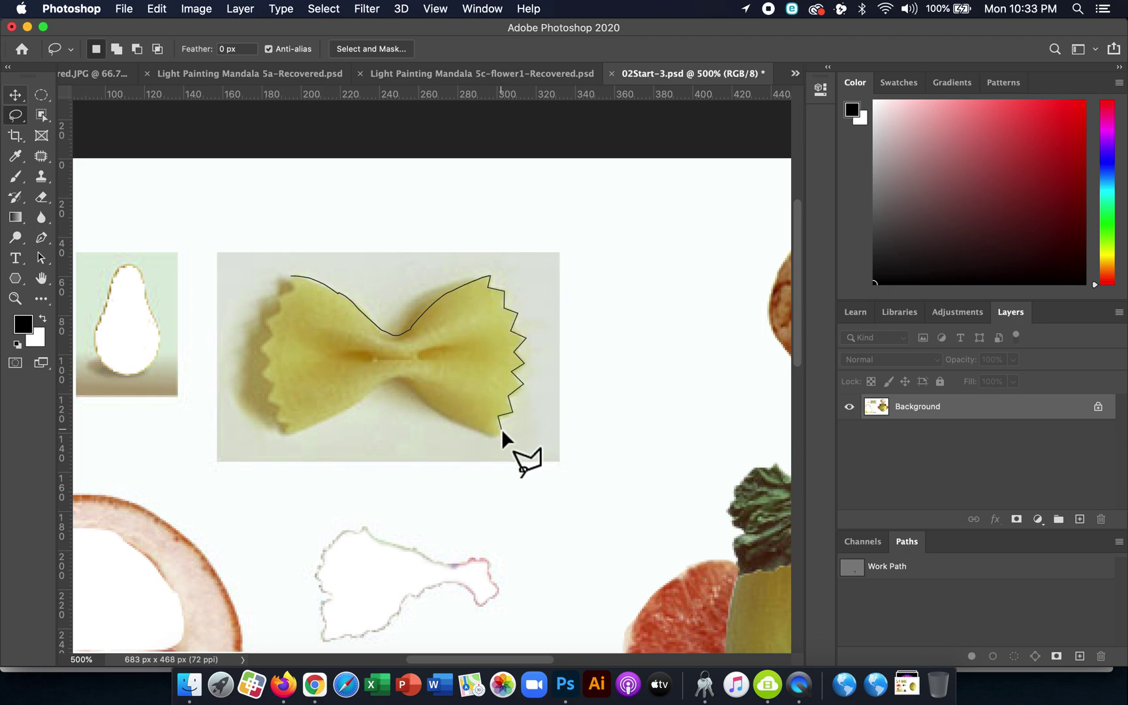
pyautogui.click(494, 434)
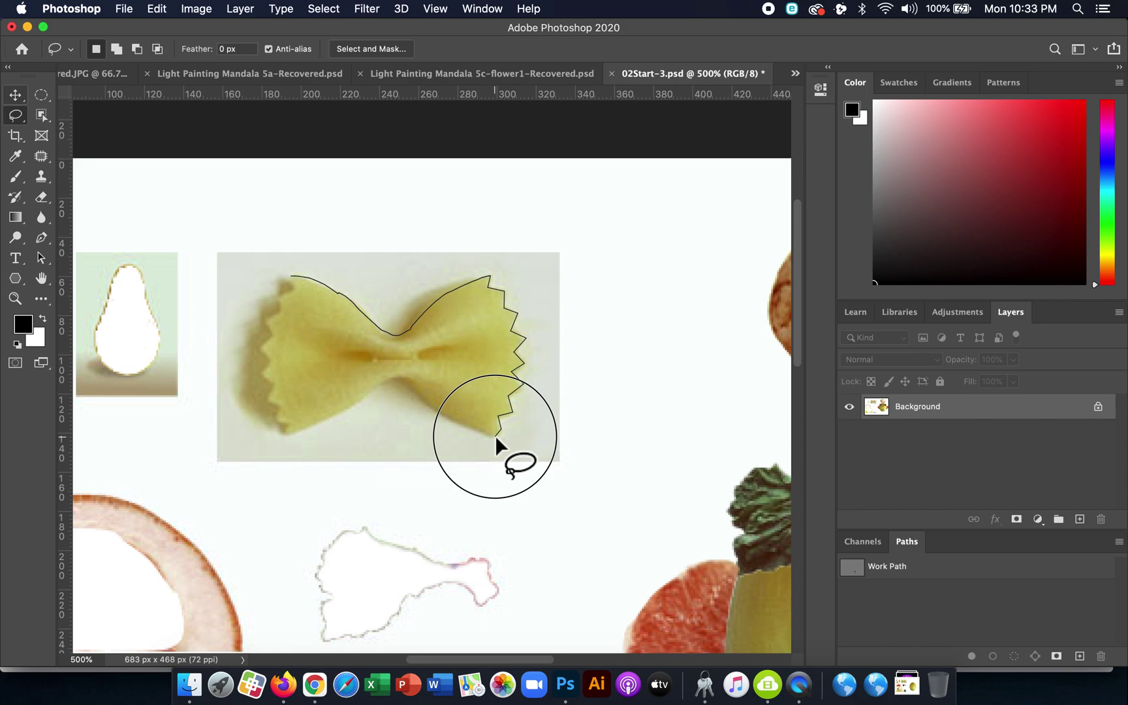
# Trace the bow tie's bottom and left zigzag edges, close the selection and zoom out
pyautogui.moveTo(494, 435)
pyautogui.mouseDown()
pyautogui.moveTo(388, 383)
pyautogui.moveTo(285, 432)
pyautogui.mouseUp()
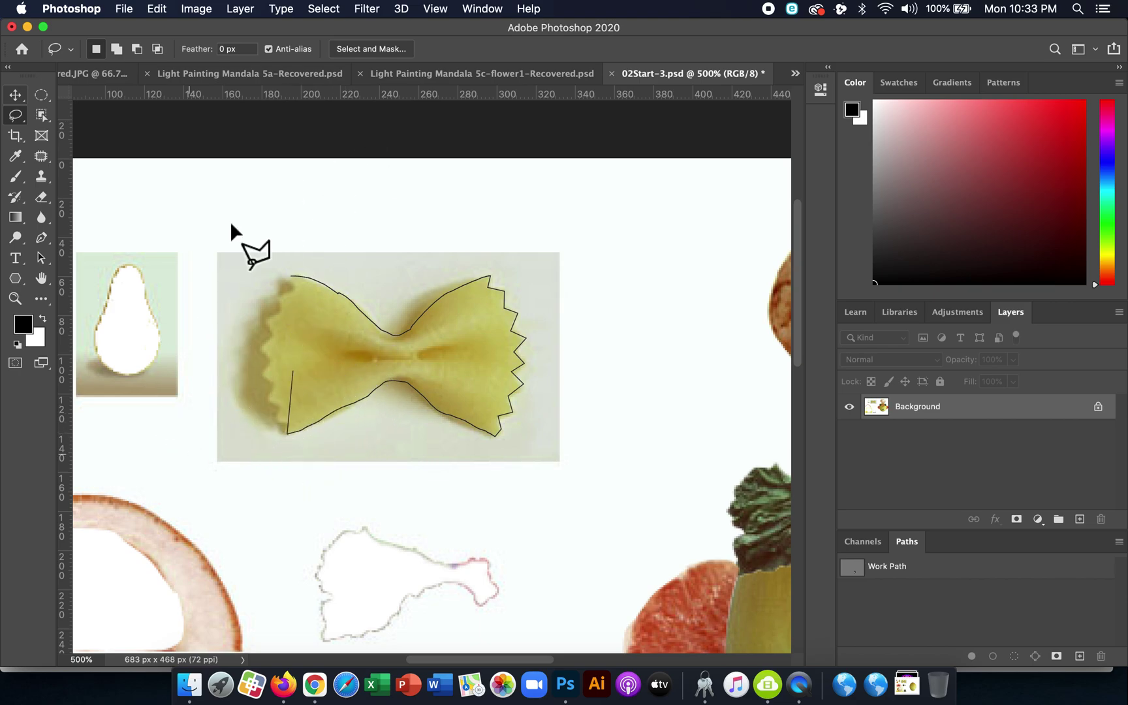
pyautogui.click(277, 420)
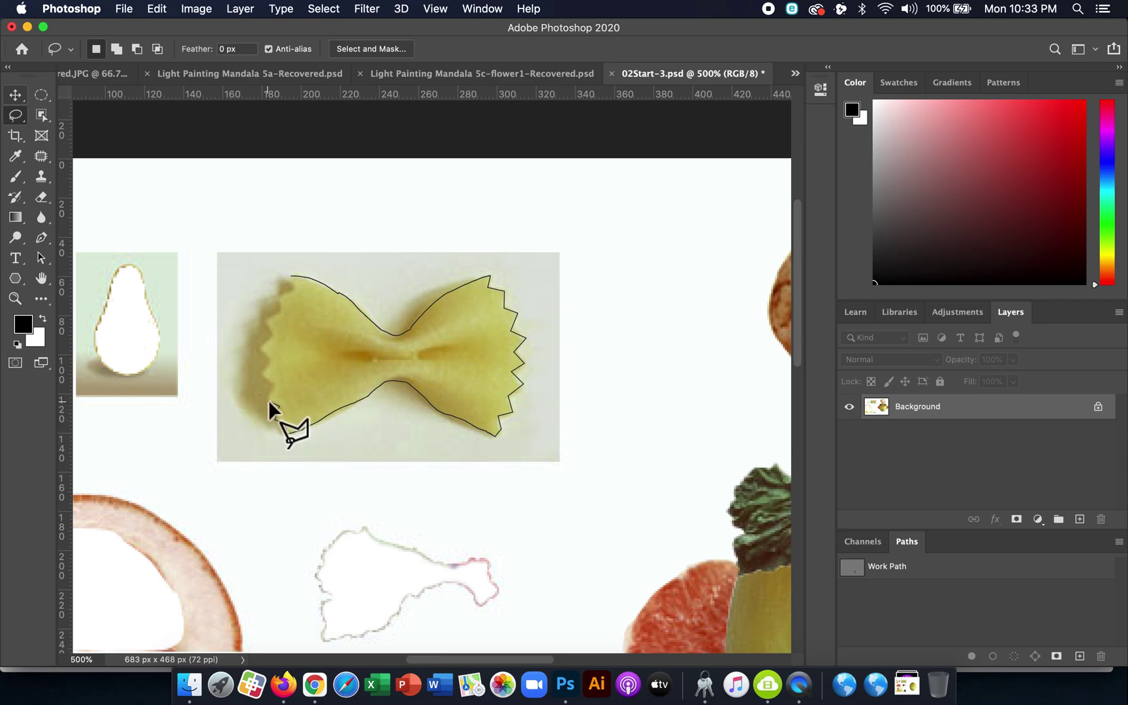
pyautogui.click(276, 385)
pyautogui.click(261, 374)
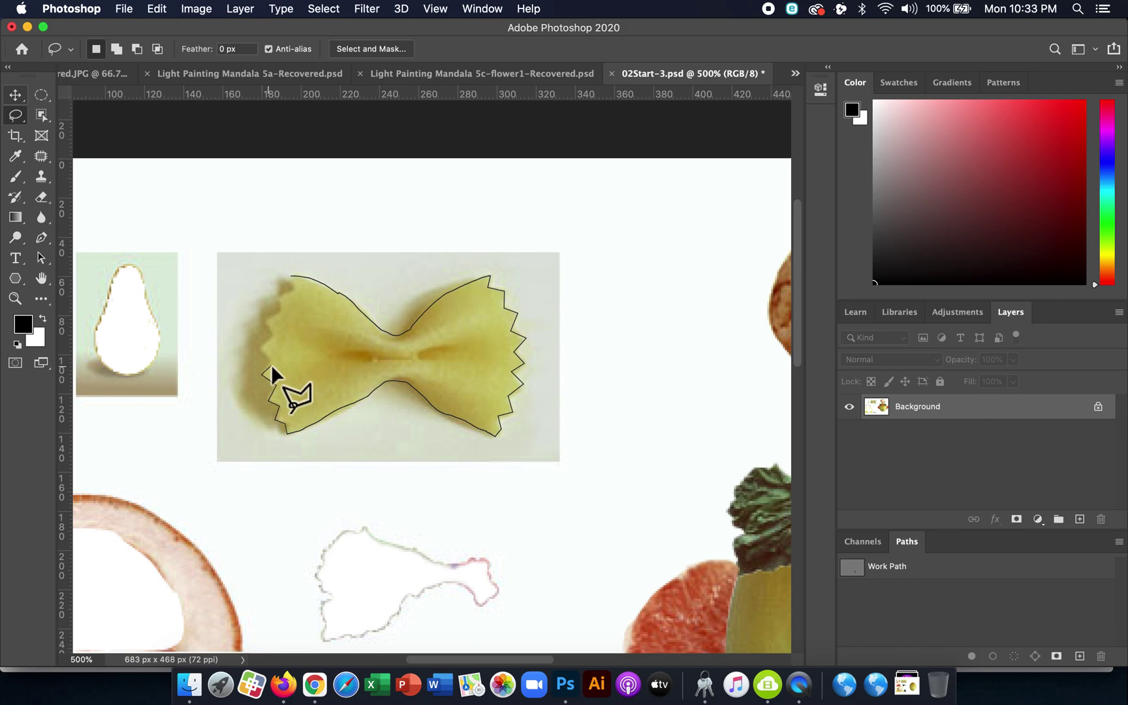
pyautogui.click(273, 359)
pyautogui.click(259, 348)
pyautogui.click(265, 318)
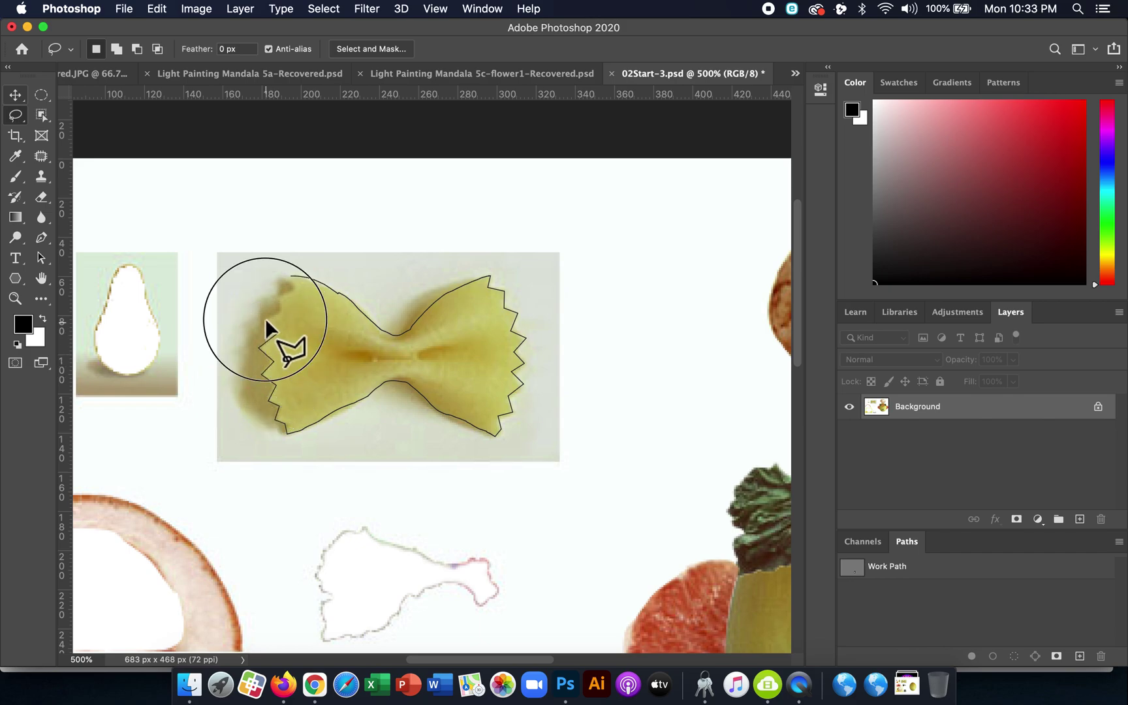
pyautogui.click(278, 308)
pyautogui.click(282, 296)
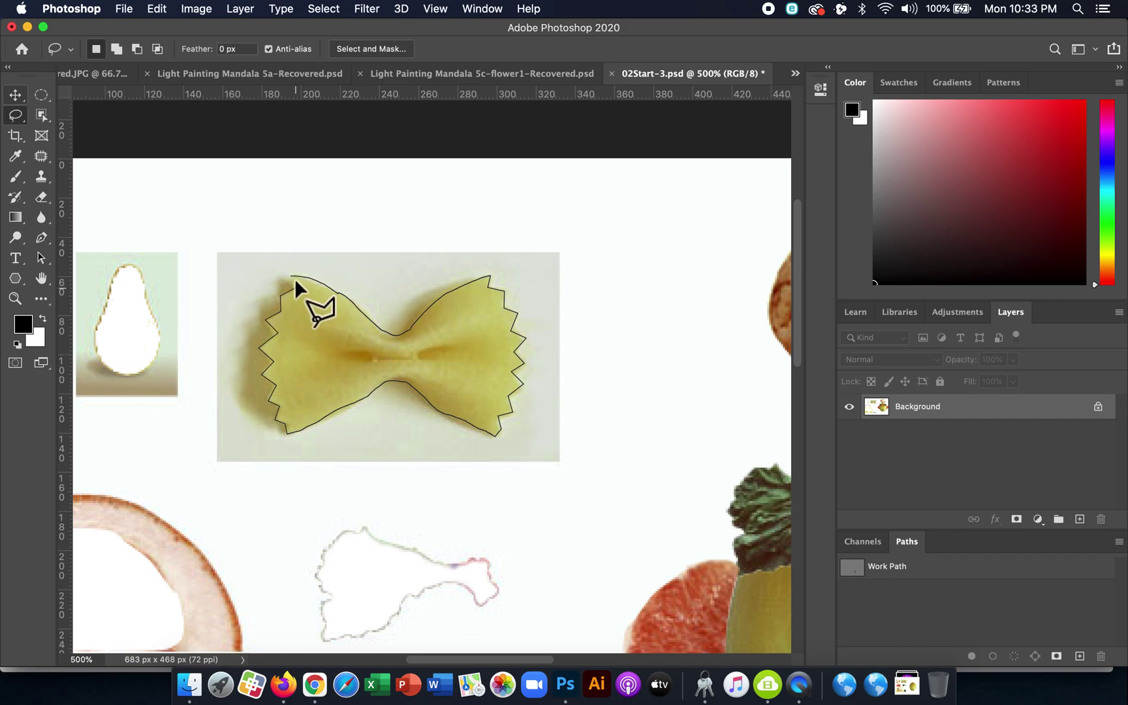
pyautogui.click(291, 274)
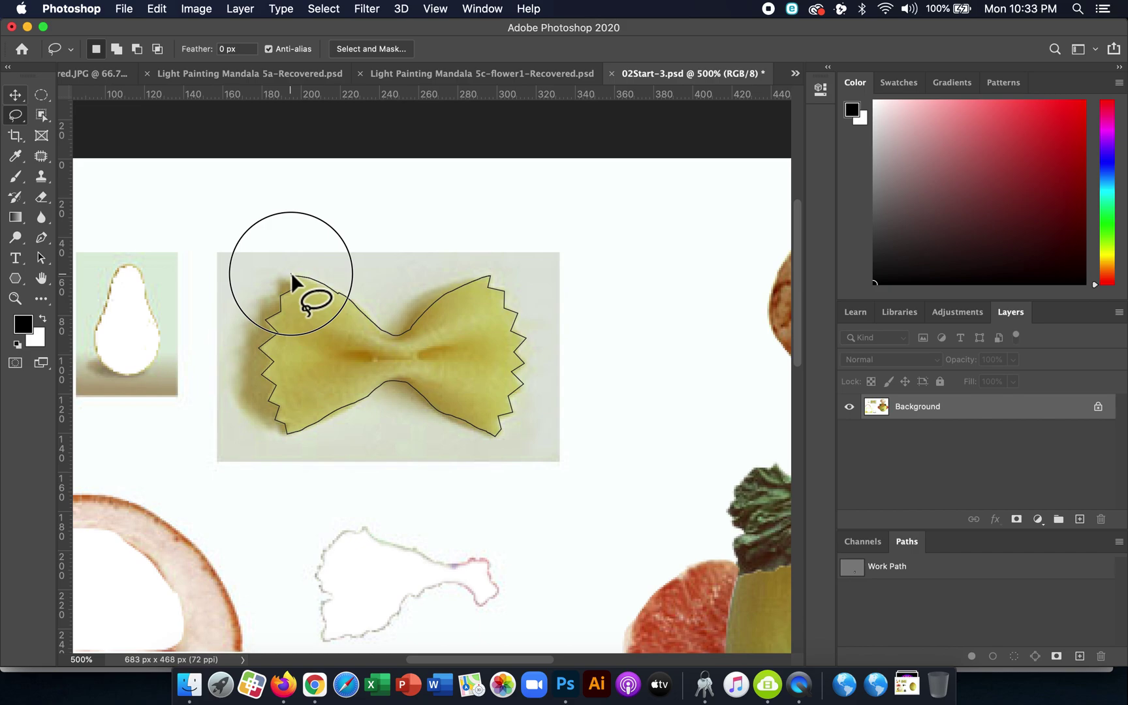
pyautogui.click(291, 272)
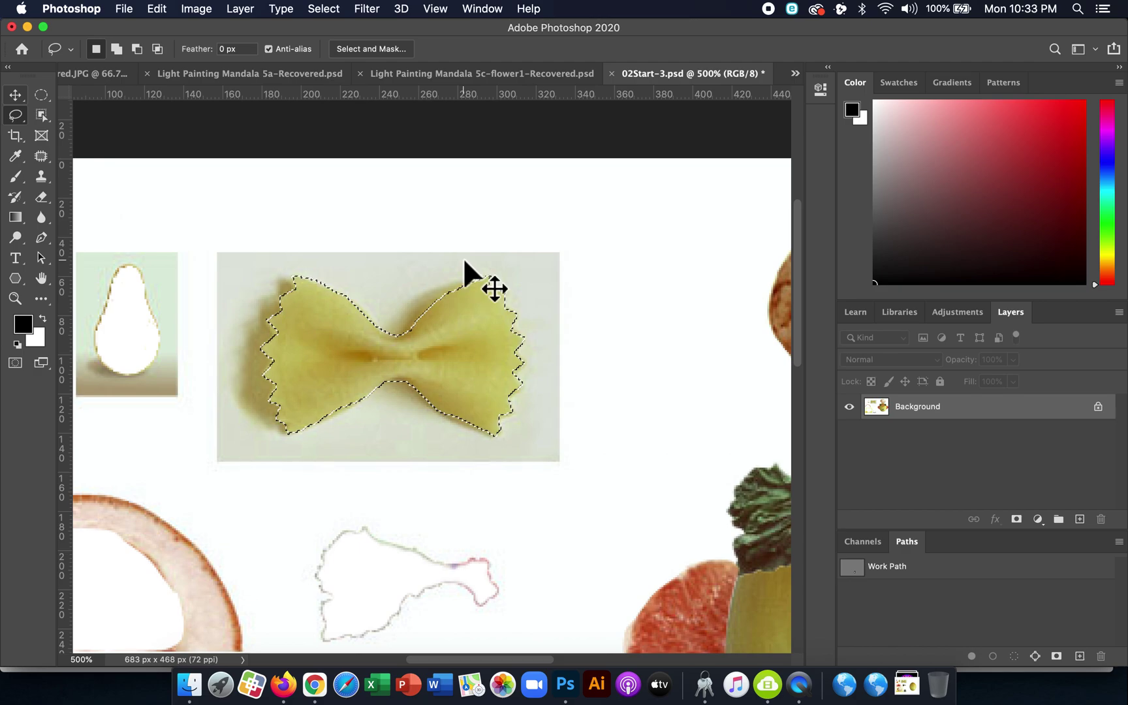
pyautogui.press('super+minus')
pyautogui.press('super+minus')
pyautogui.press('super+minus')
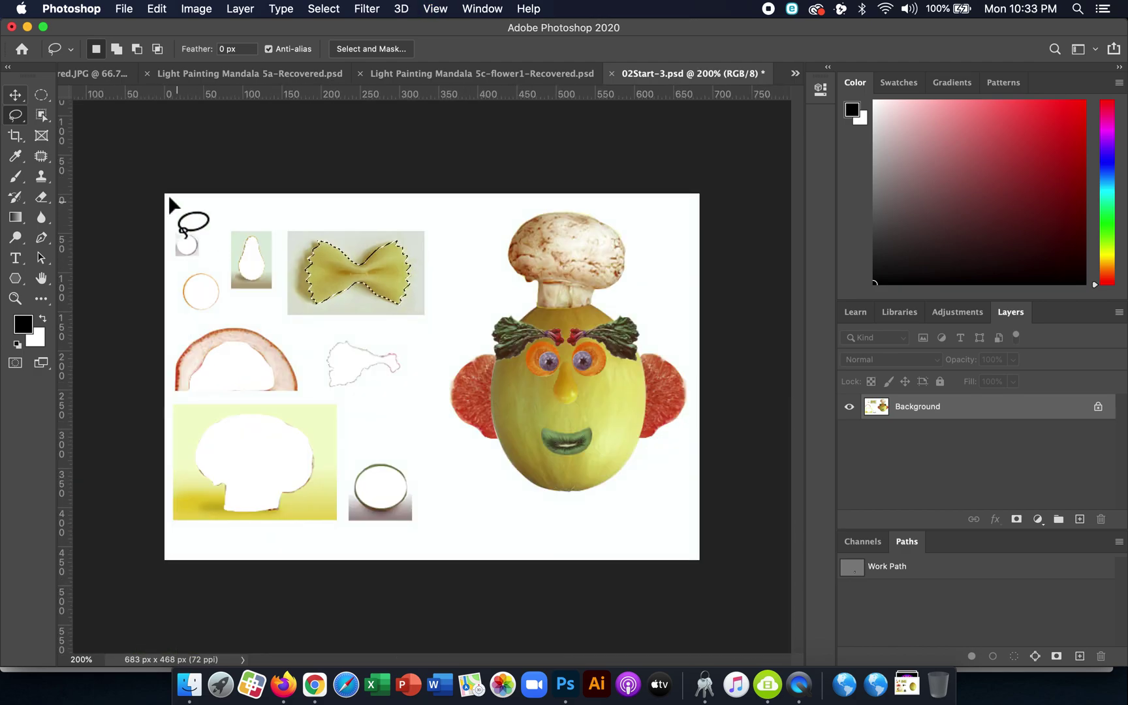
# Move the farfalle bow tie under the melon's mouth and deselect
pyautogui.click(16, 95)
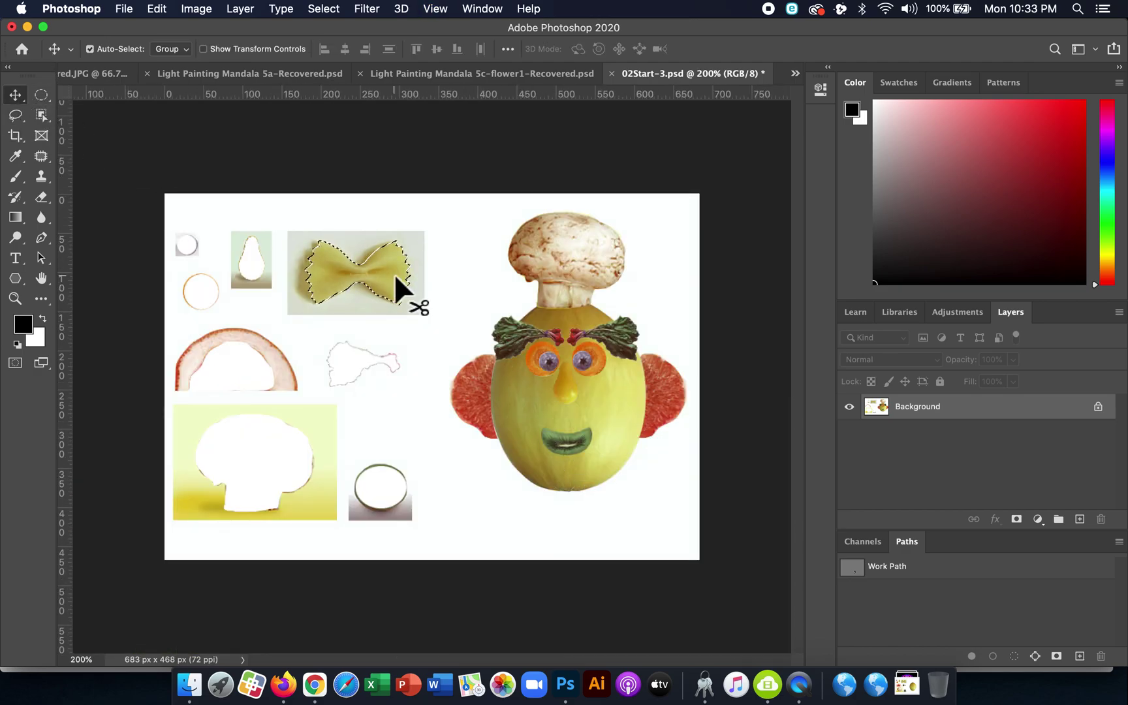
pyautogui.moveTo(392, 273); pyautogui.dragTo(601, 499)
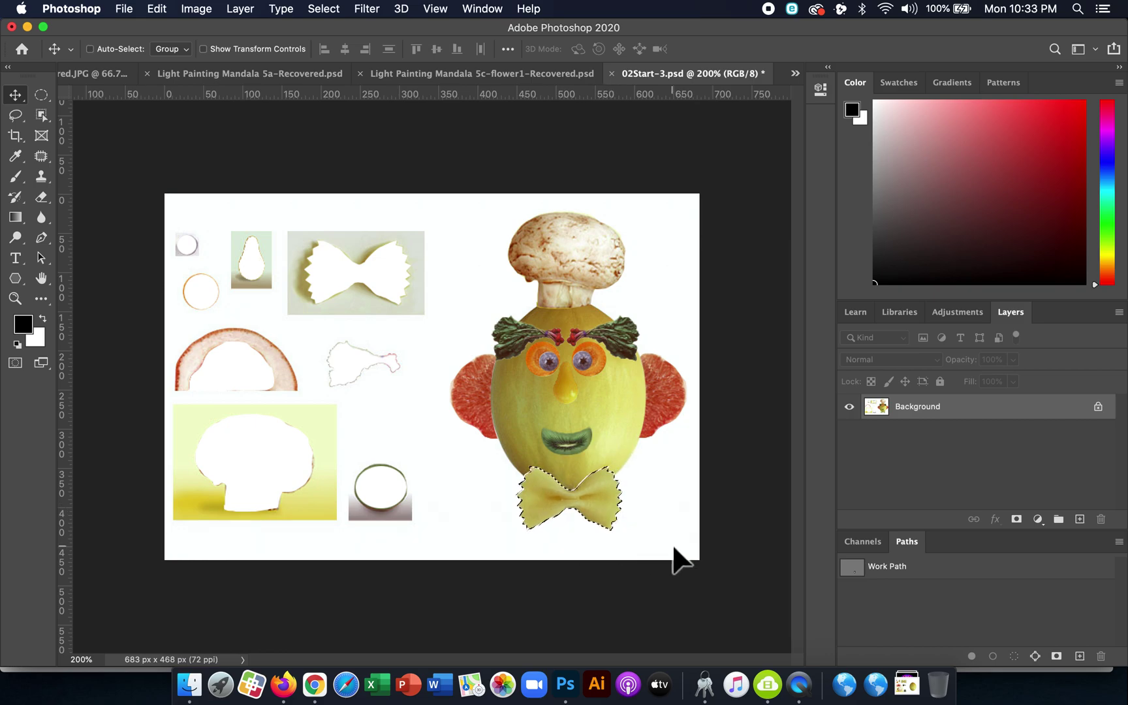
pyautogui.press('super+d')
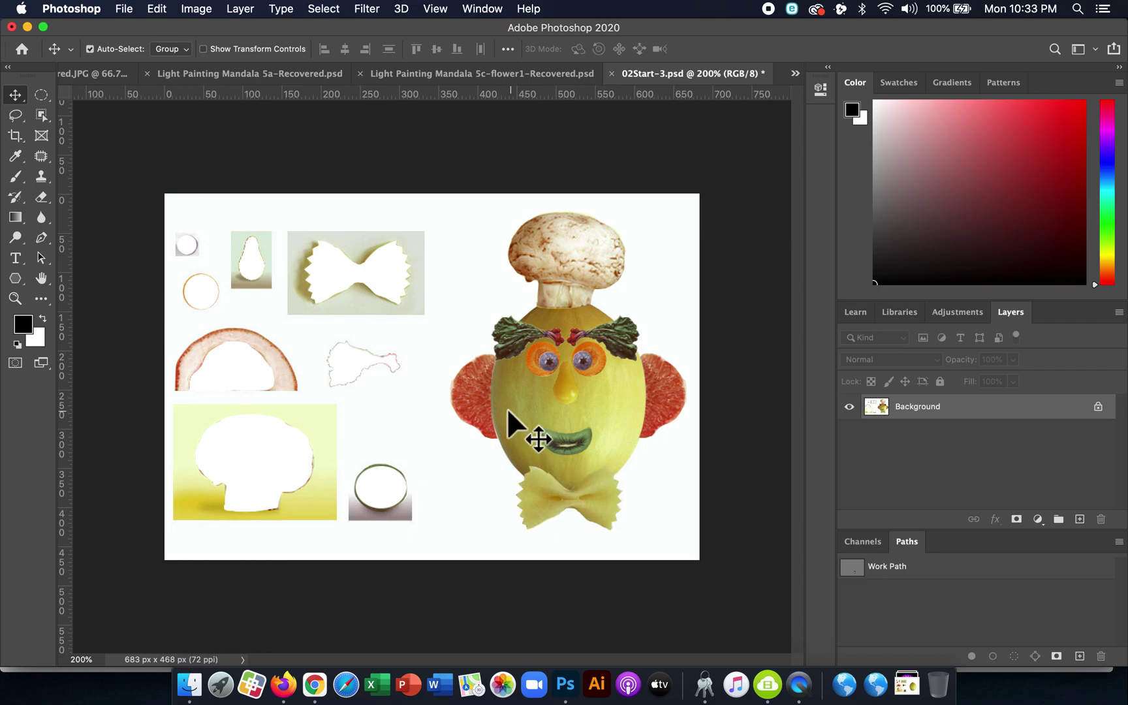
pyautogui.click(17, 140)
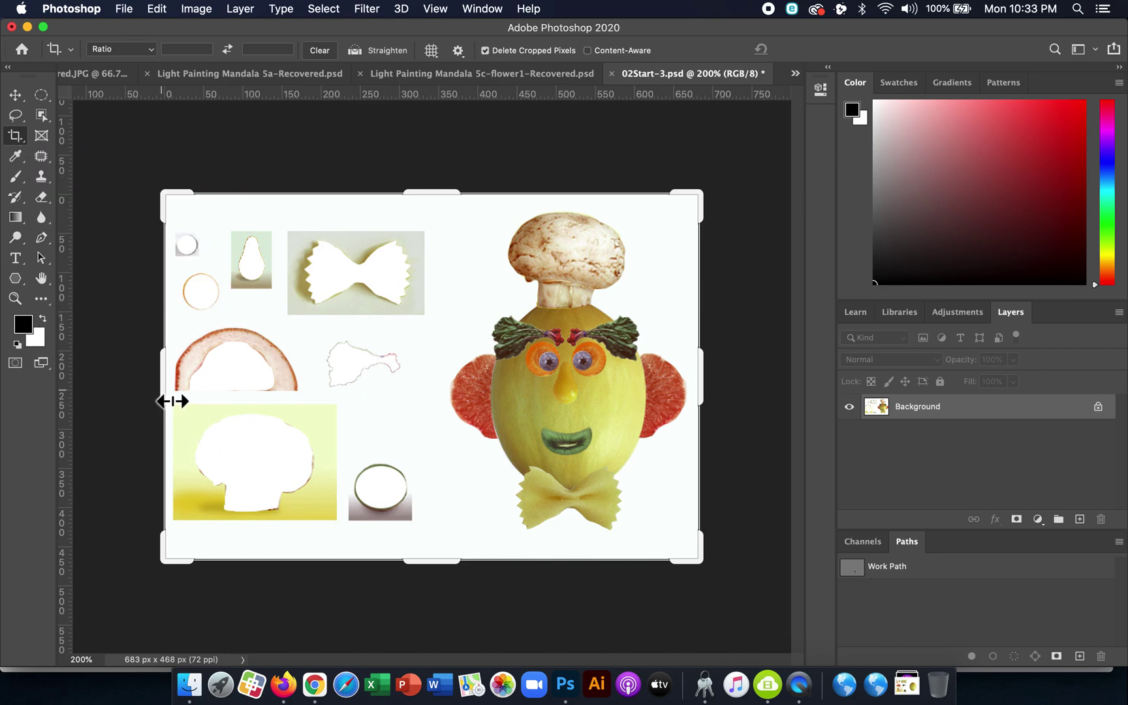
# Pull the crop's left edge in to frame just the melon face and commit the 341 × 468 px crop
pyautogui.moveTo(173, 400)
pyautogui.mouseDown()
pyautogui.moveTo(221, 380)
pyautogui.moveTo(299, 395)
pyautogui.mouseUp()
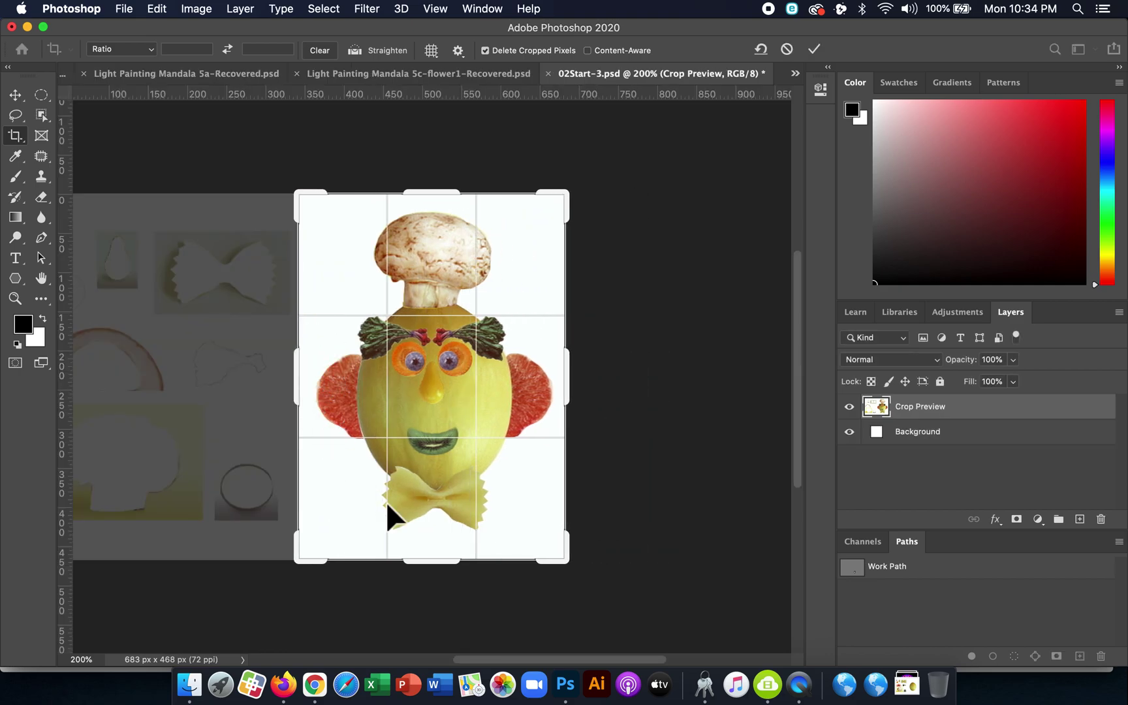
pyautogui.press('Return')
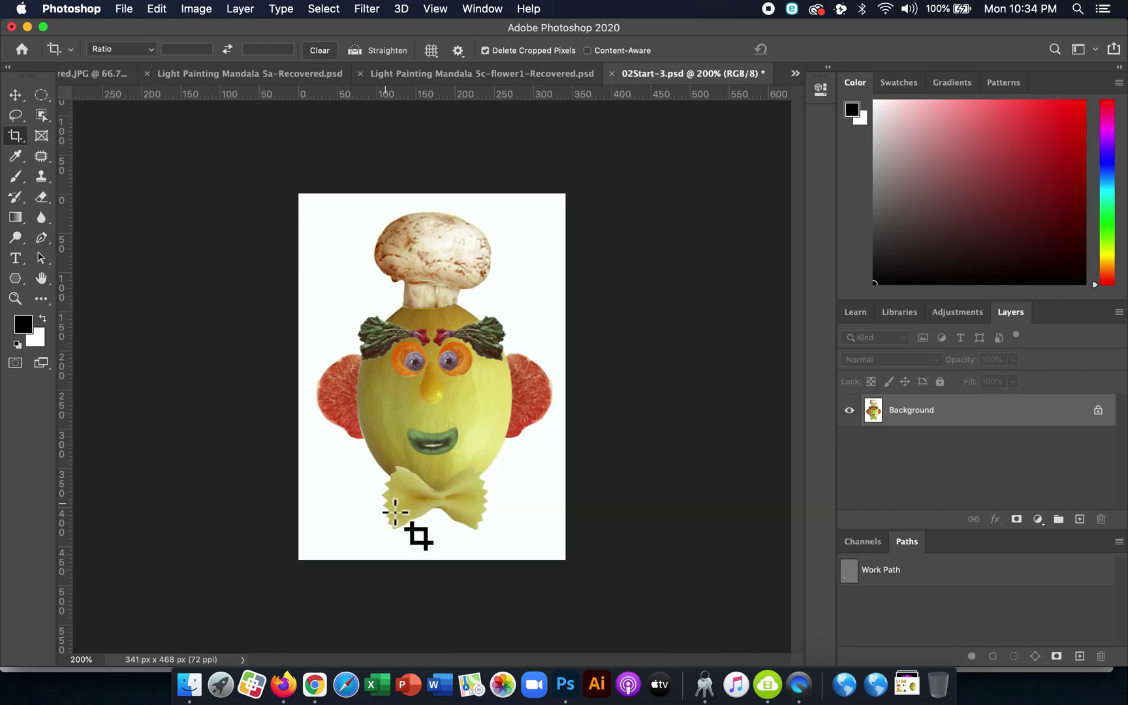
pyautogui.press('super')
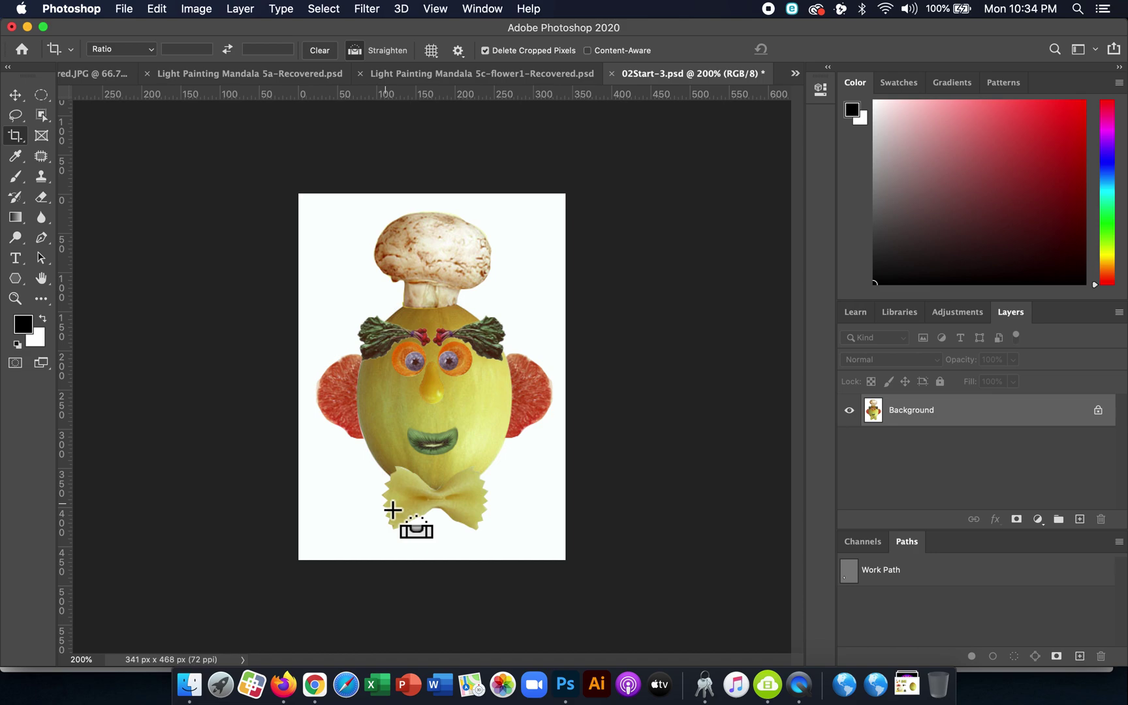
# Save the document as 02Start-3.jpg in JPEG format, accepting the default JPEG options
pyautogui.press('super+s')
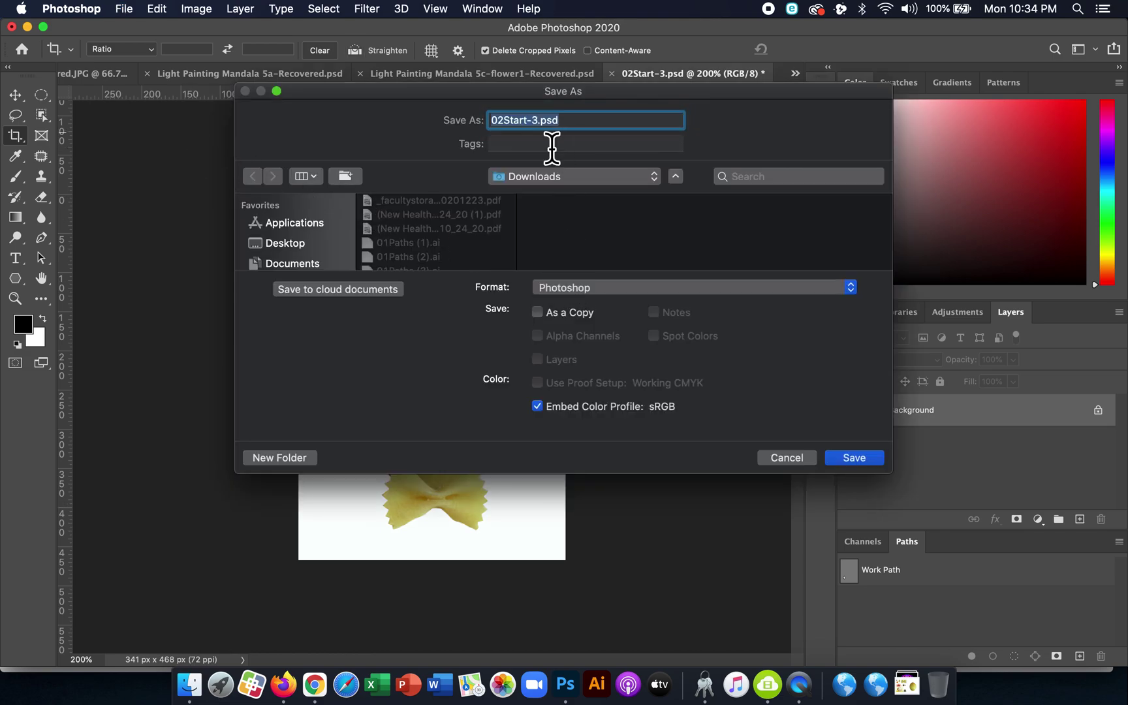
pyautogui.click(587, 289)
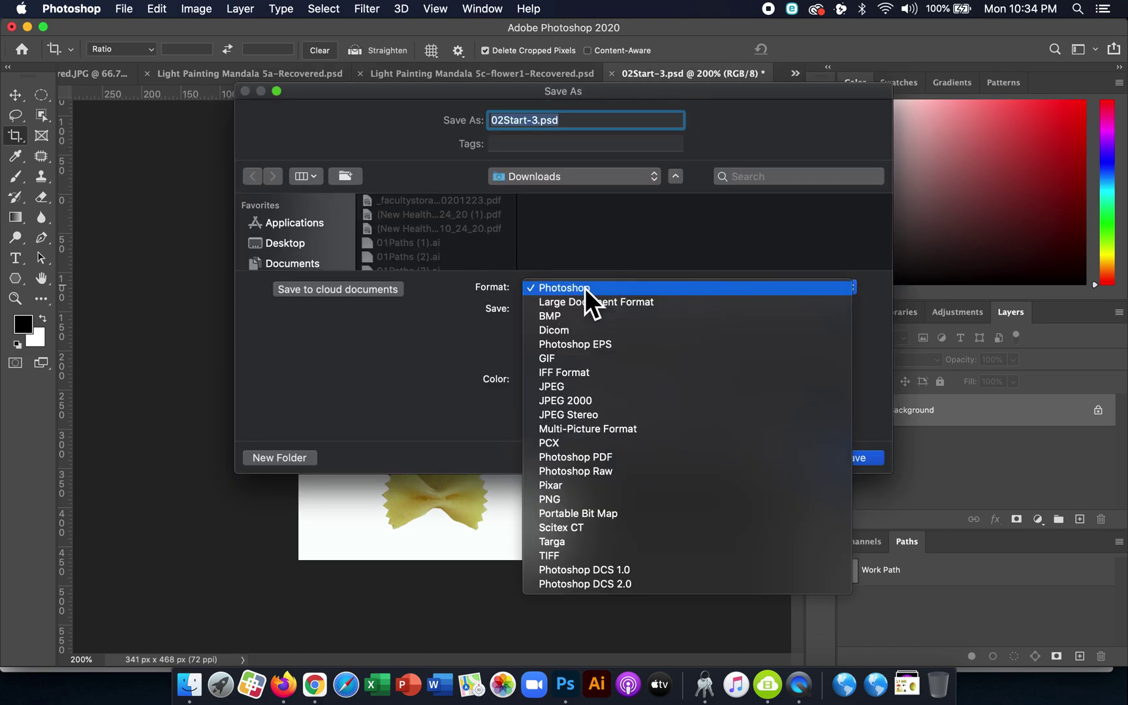
pyautogui.click(587, 389)
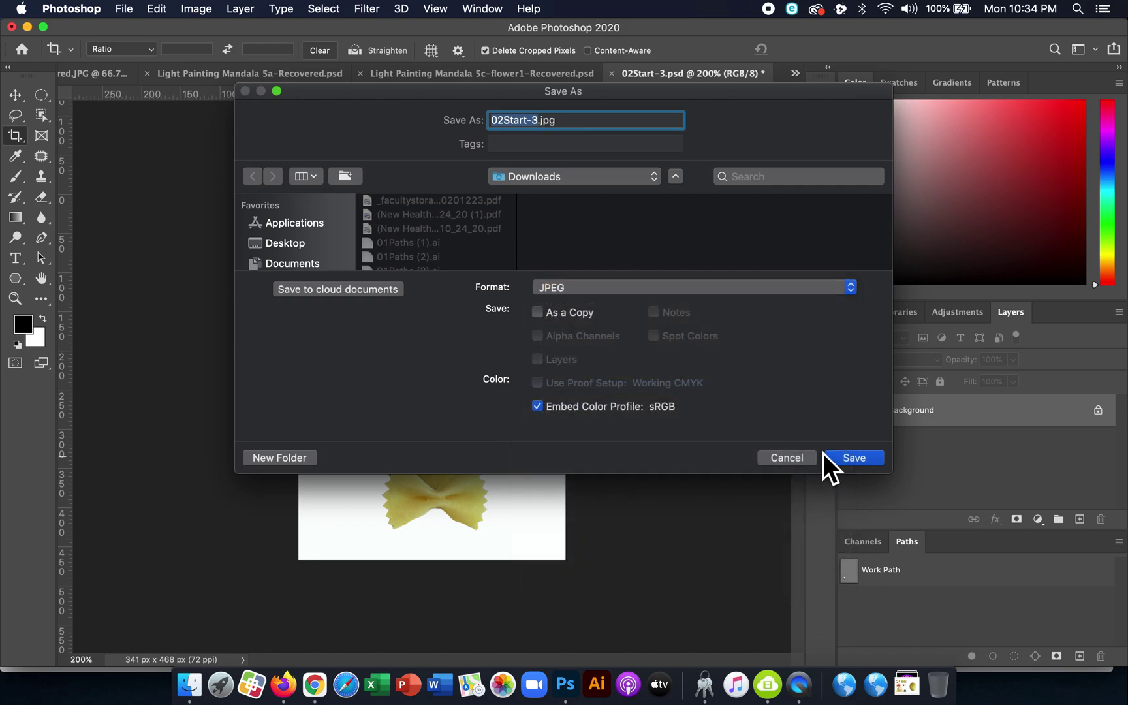
pyautogui.click(854, 457)
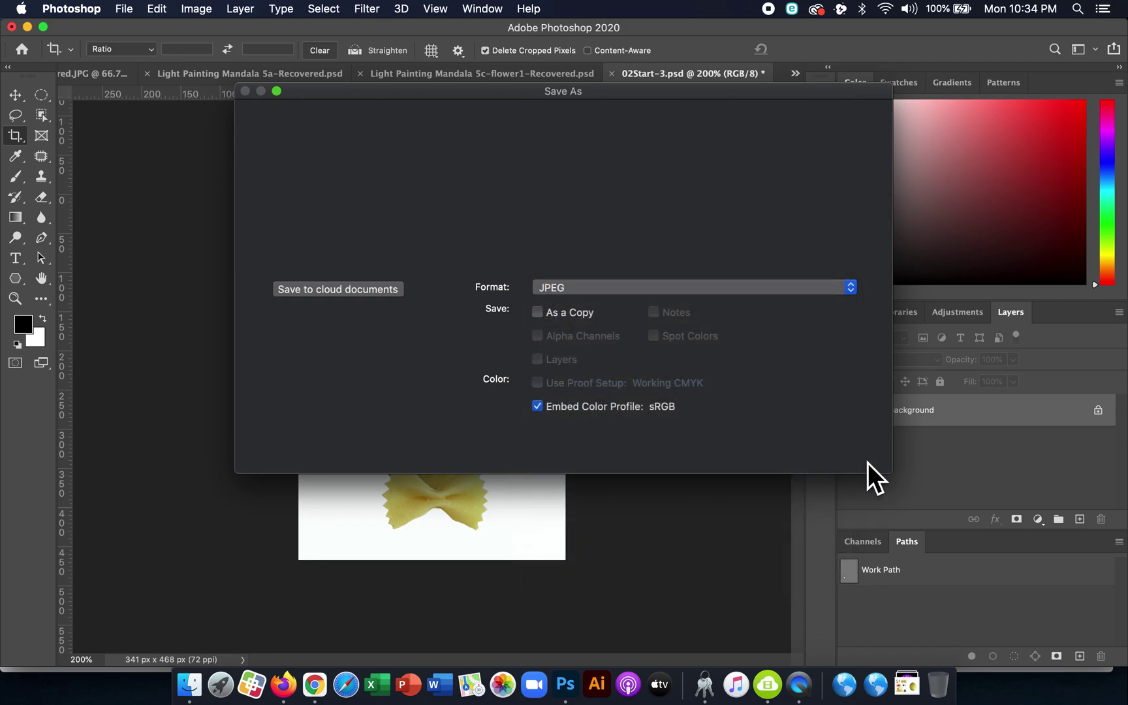
pyautogui.press('c')
pyautogui.click(661, 179)
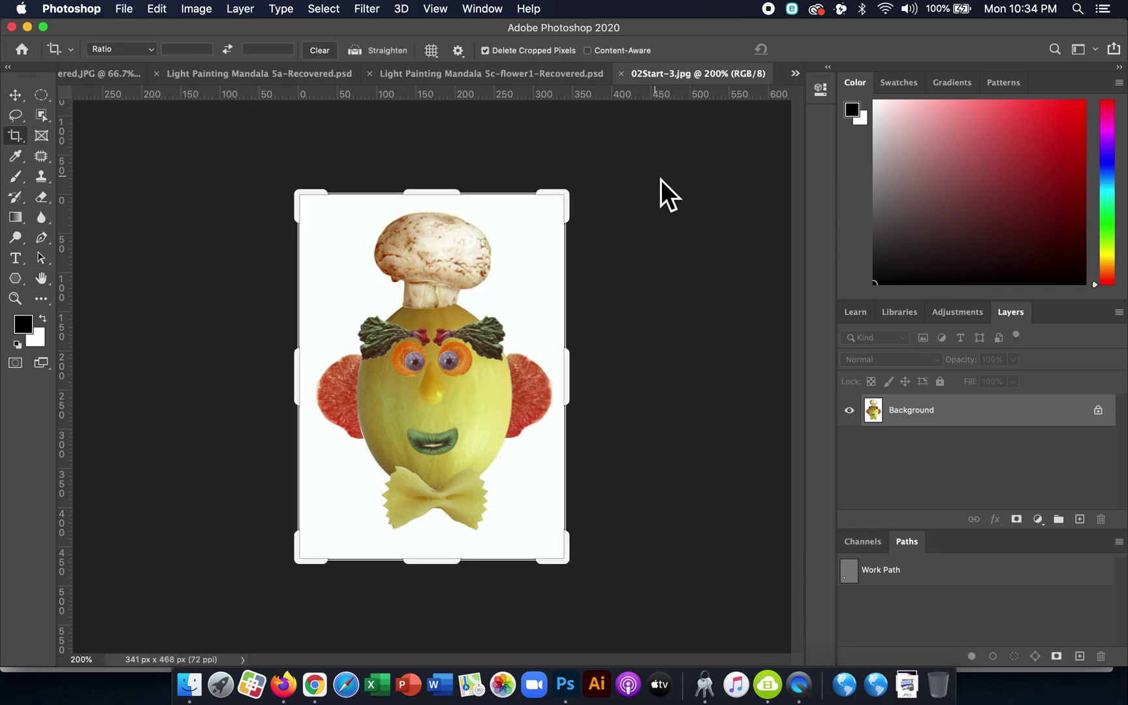